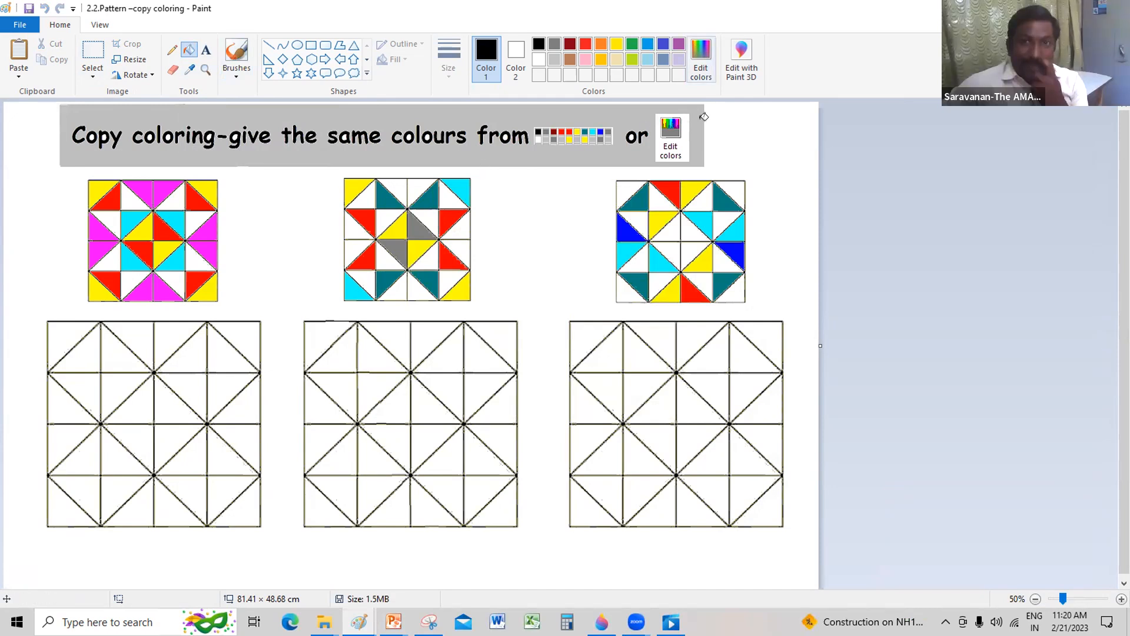
Step: Open the extended colour editor to view the basic and custom colours, and move it aside
click(700, 59)
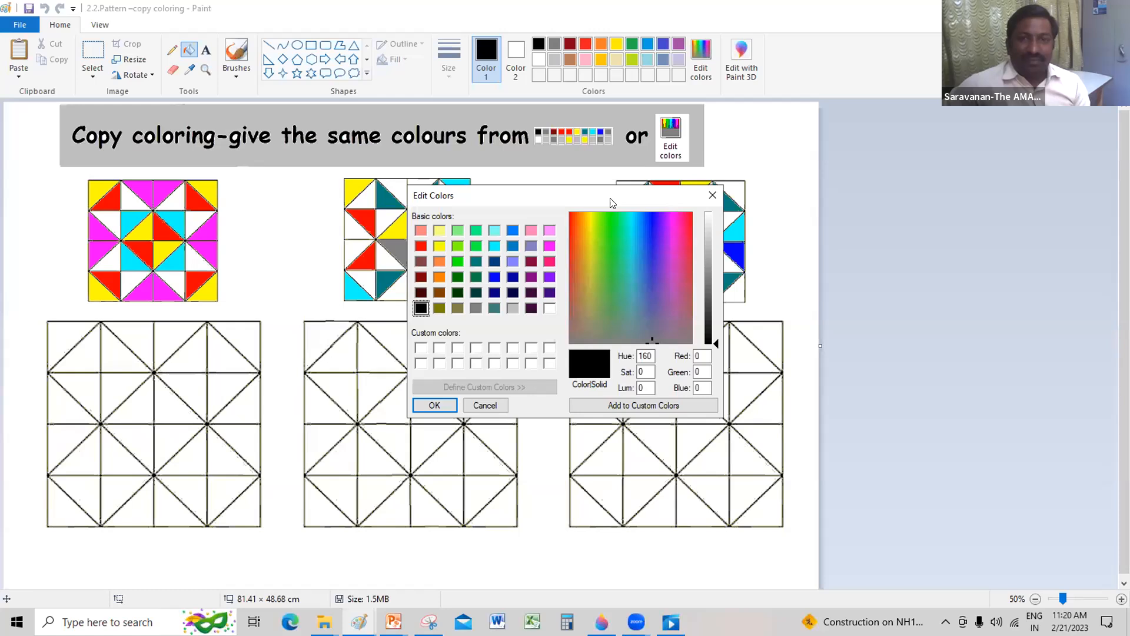
drag(629, 188, 789, 171)
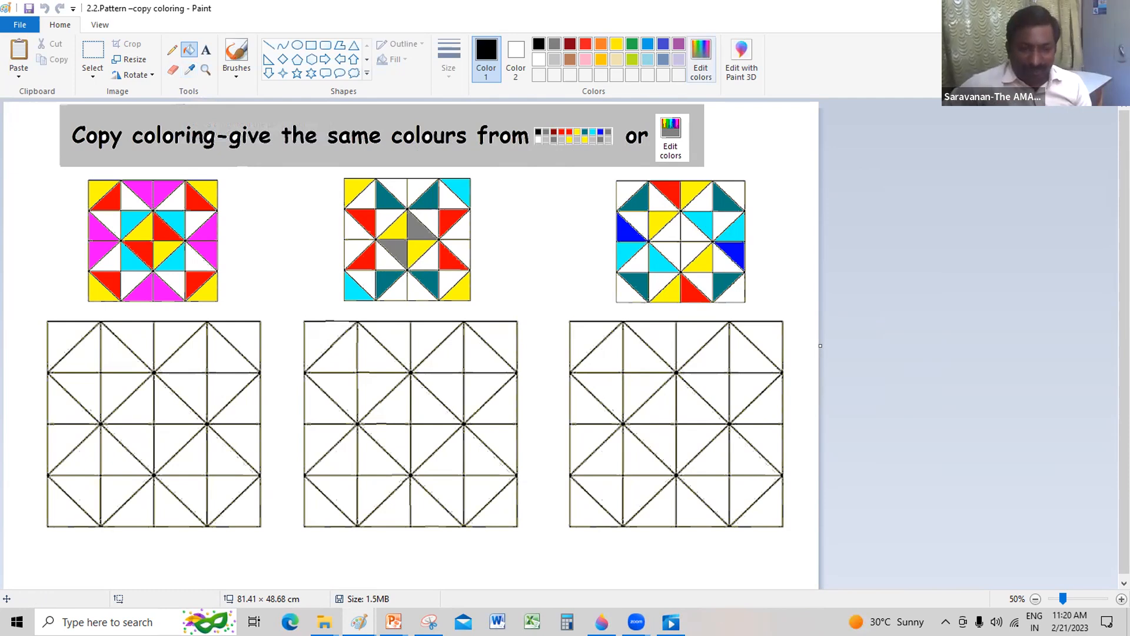
Step: Switch to the open Paint window containing the 2.9.Table - Pattern drawing
click(359, 622)
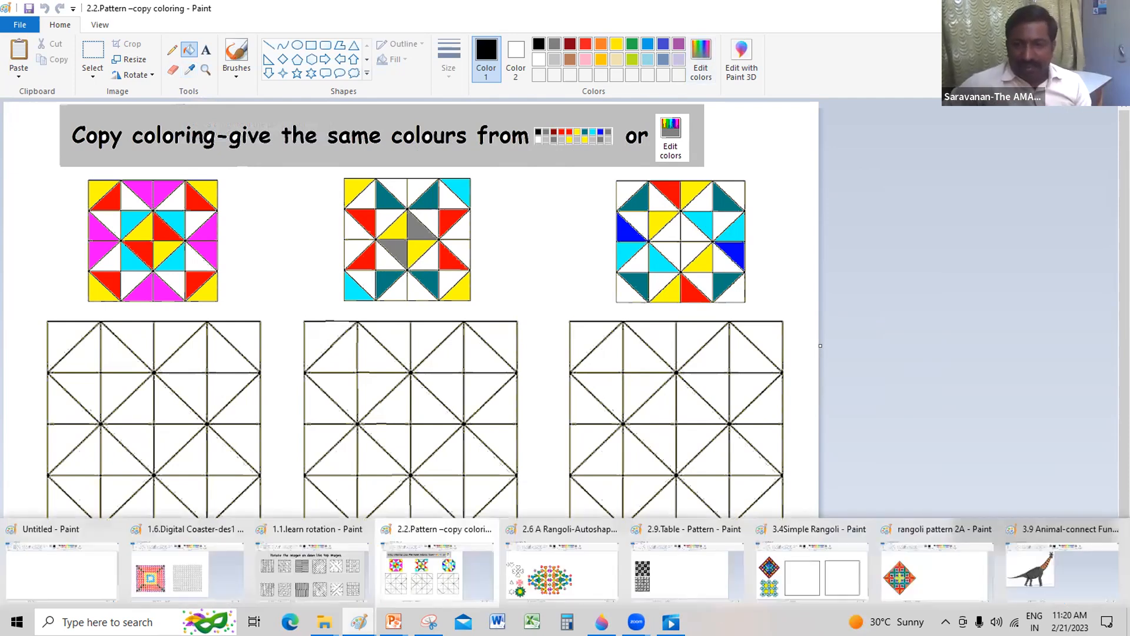
mouse_move(602, 622)
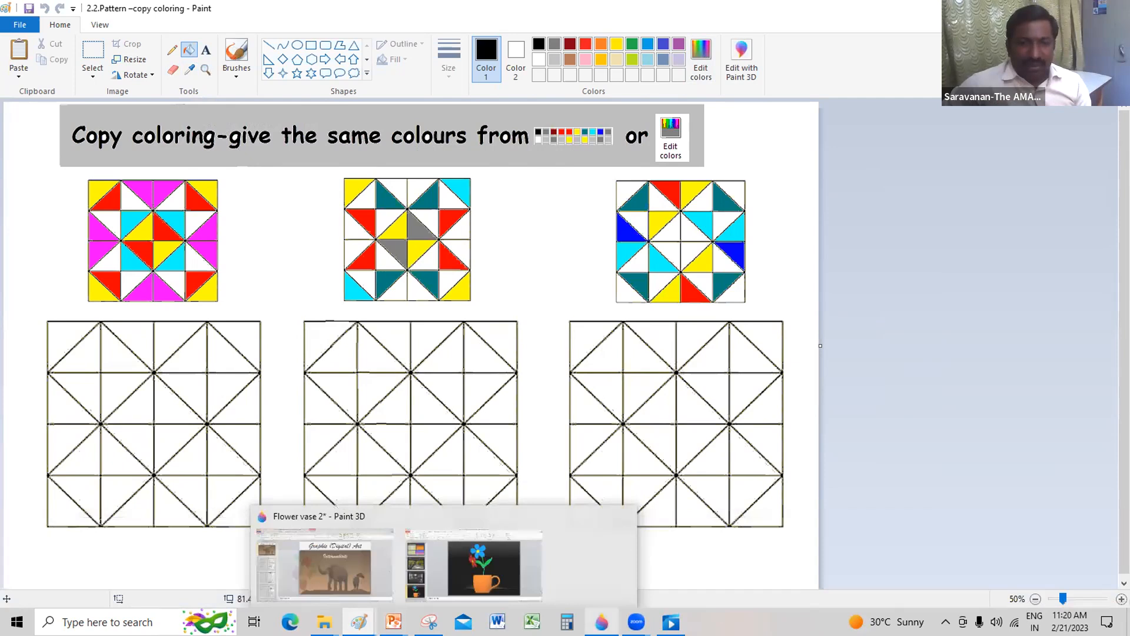
mouse_move(359, 622)
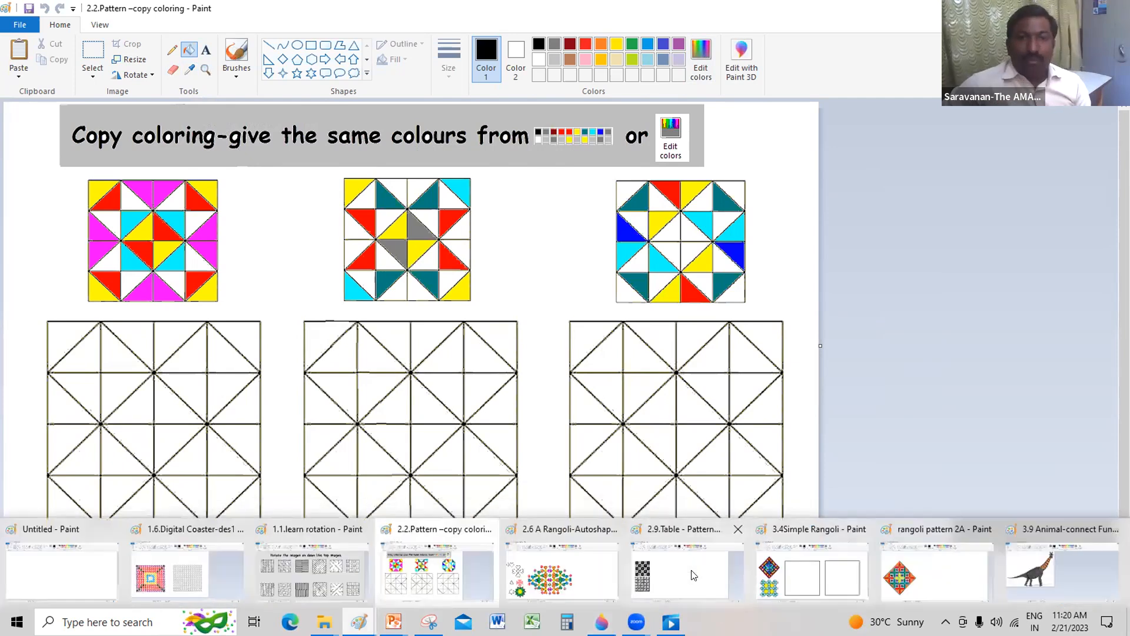
click(691, 570)
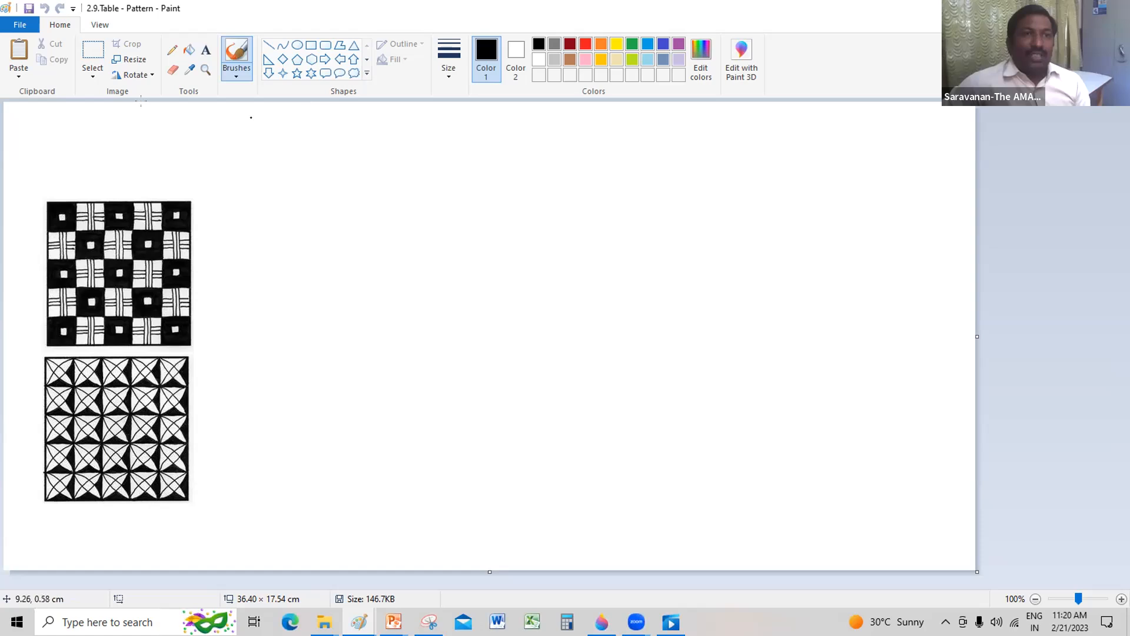
Step: Draw a black square outline beside the upper checkered reference pattern
click(311, 46)
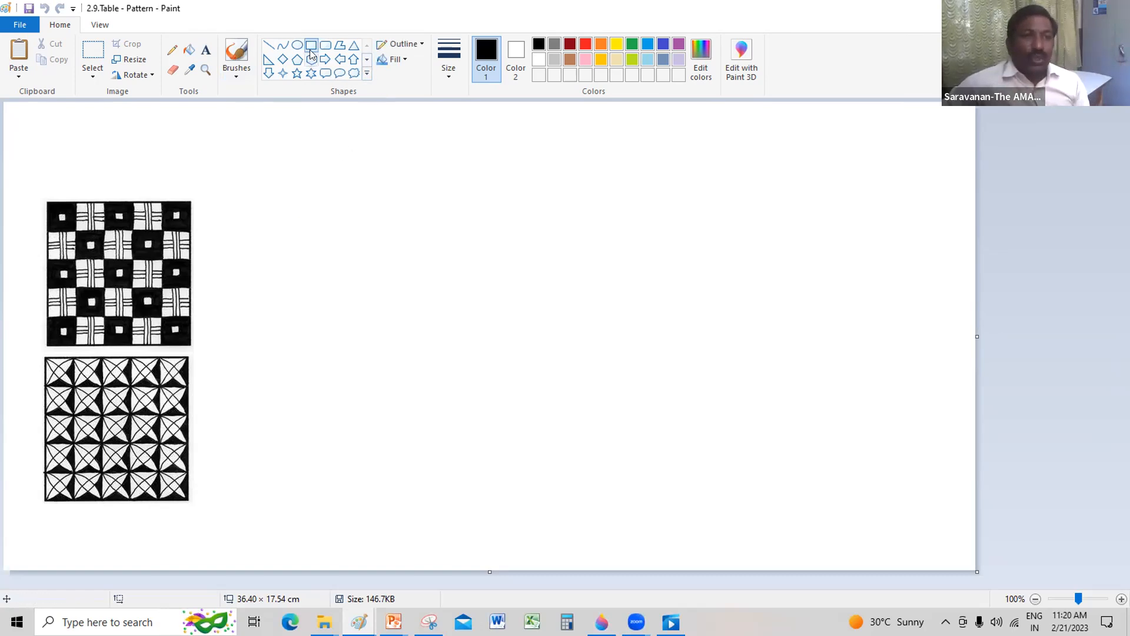
drag(269, 193, 312, 234)
click(365, 226)
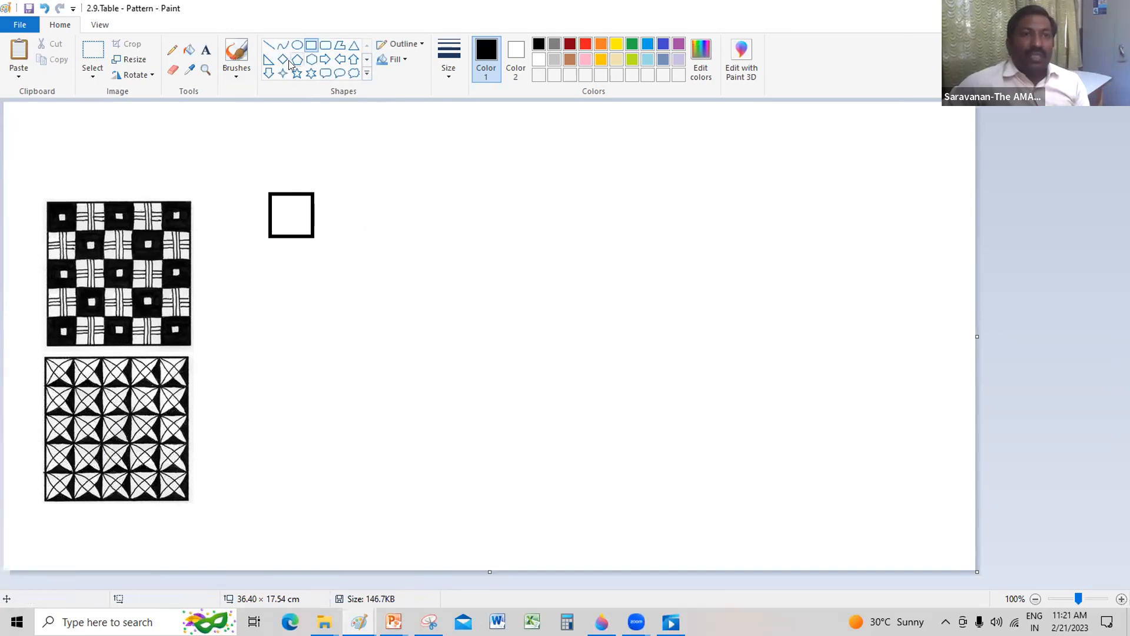
Step: Draw a thinner curve from the square's lower-left to upper-right corner, bent toward its upper-left corner
click(283, 45)
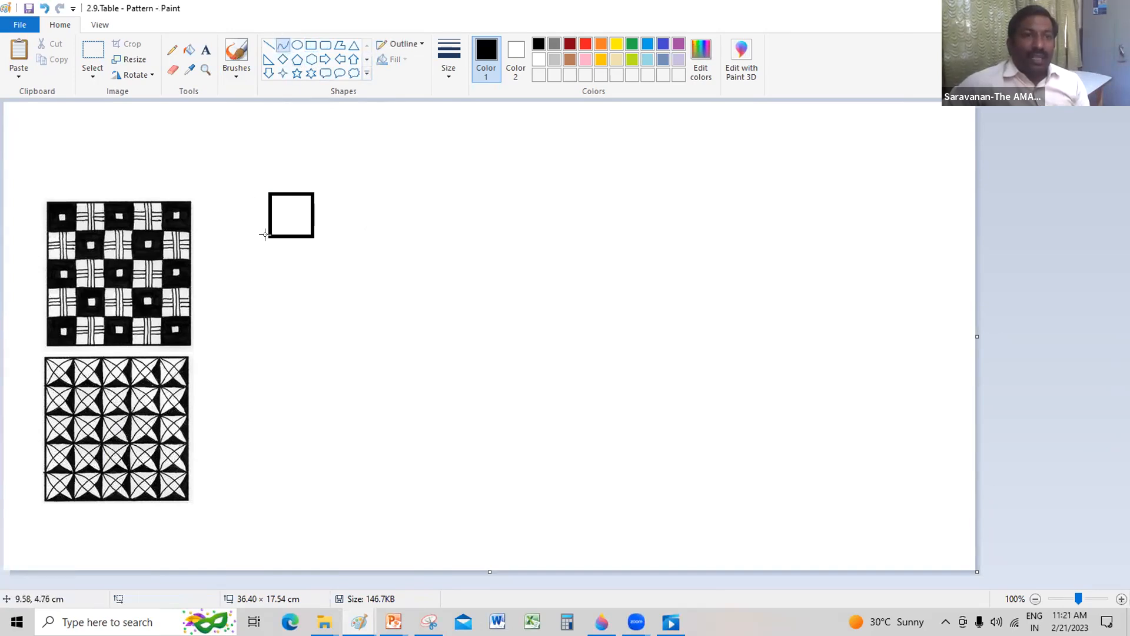
drag(268, 234, 312, 195)
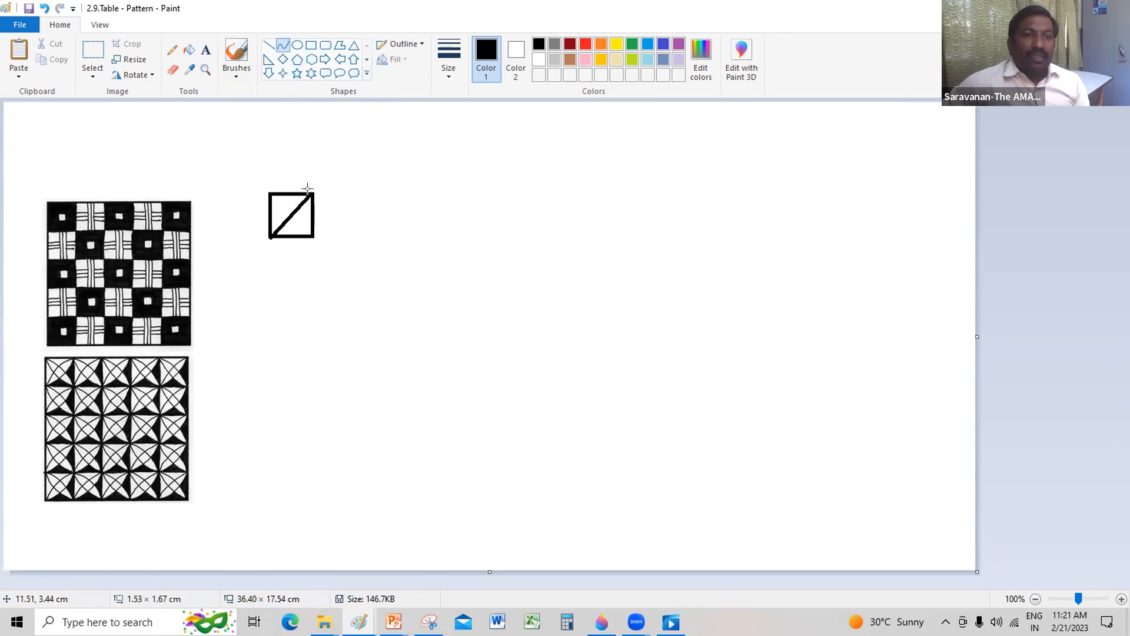
click(449, 59)
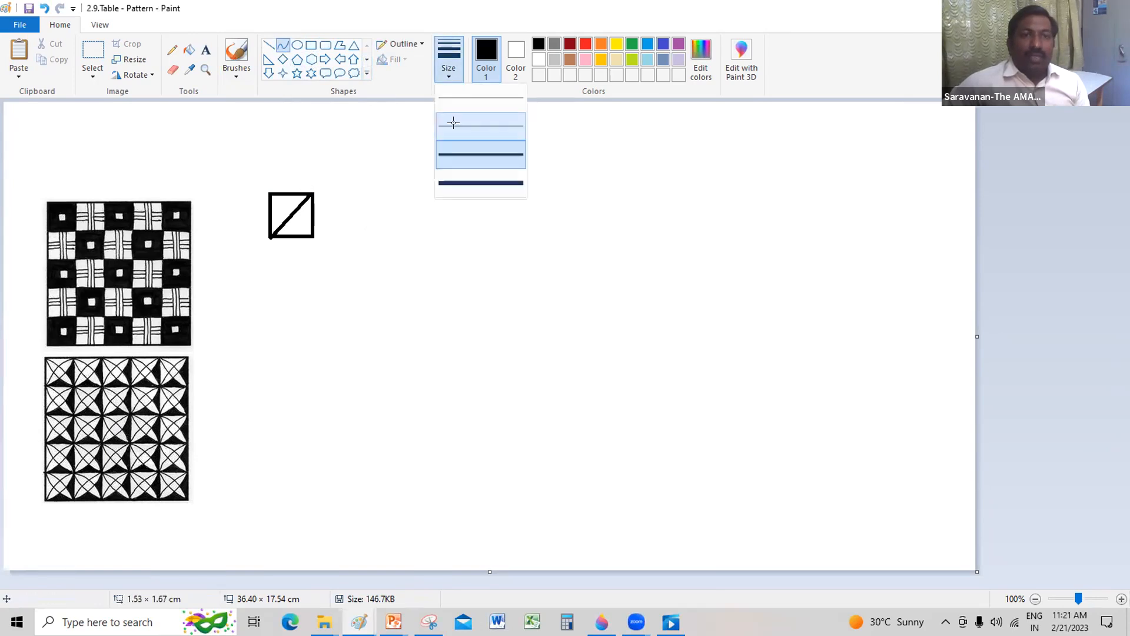
click(454, 118)
drag(292, 210, 281, 202)
click(280, 203)
click(387, 171)
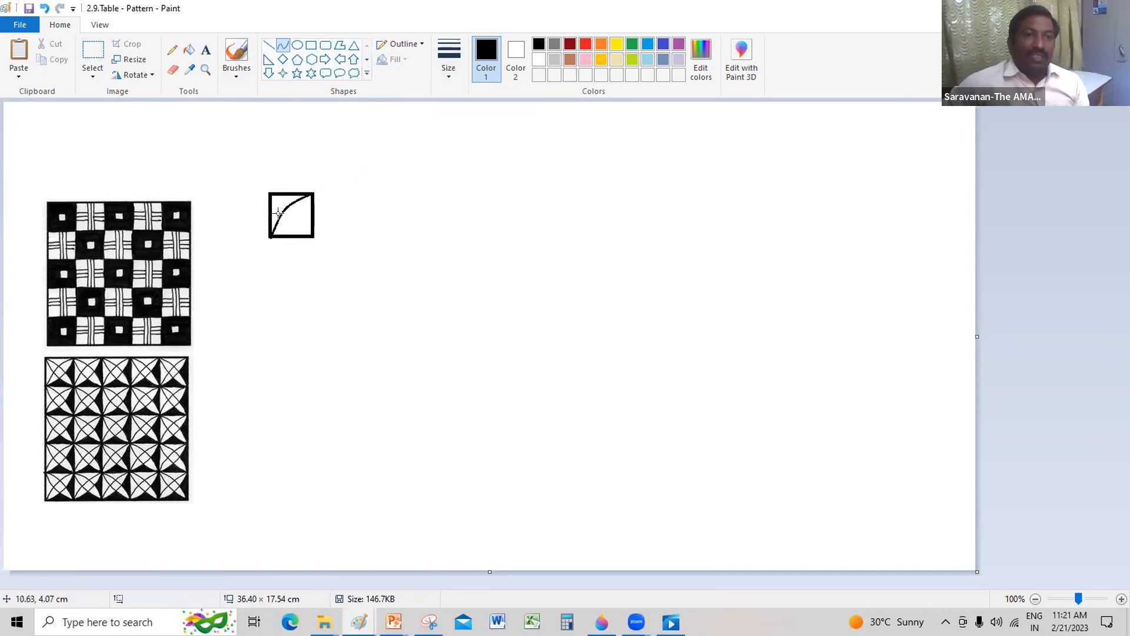
Step: Add the remaining crossing arcs between the square's corners and fill its bottom and right segments with black
mouse_move(272, 237)
mouse_down()
mouse_move(312, 193)
mouse_move(297, 214)
mouse_move(308, 234)
mouse_move(270, 193)
mouse_move(312, 238)
mouse_move(281, 227)
mouse_up()
click(297, 215)
click(359, 190)
click(296, 210)
click(357, 189)
click(282, 226)
click(393, 182)
click(189, 49)
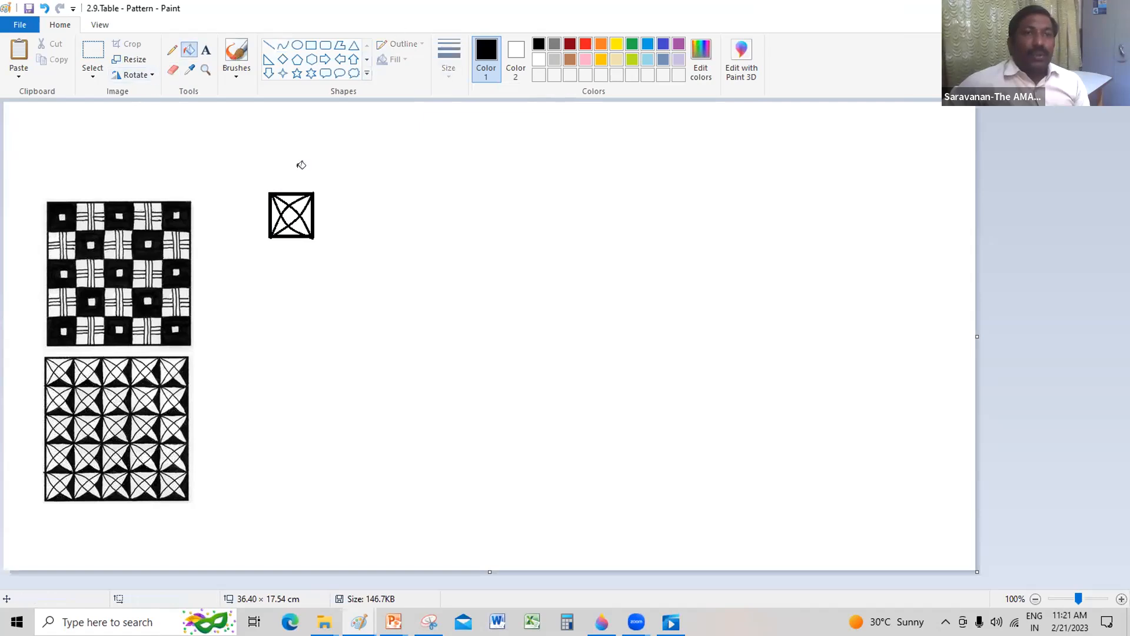
click(288, 227)
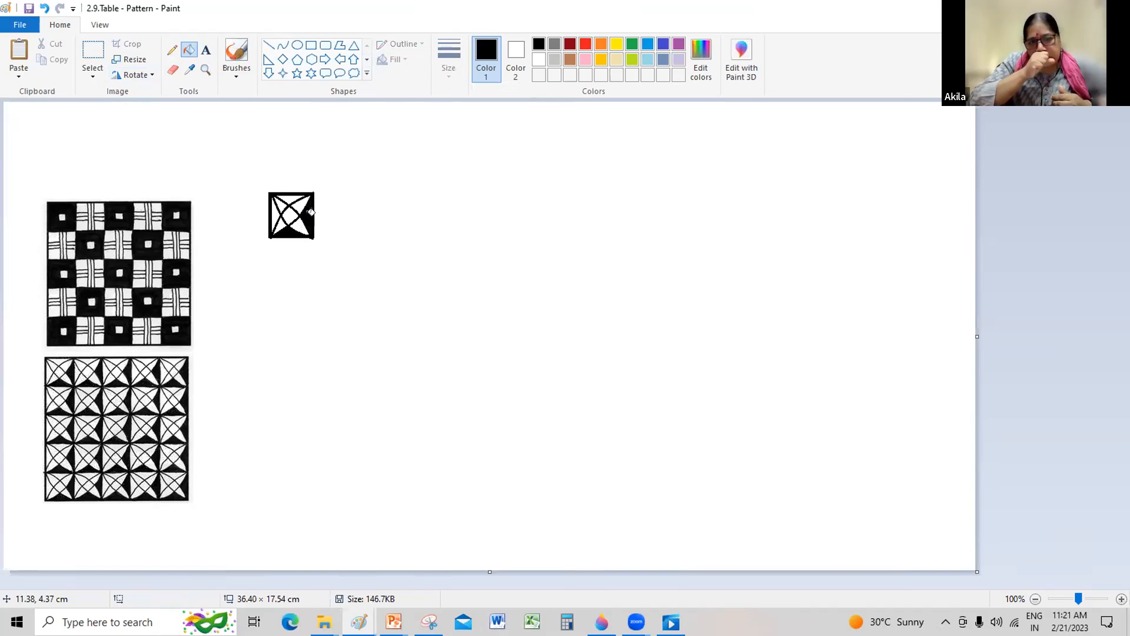
Step: Copy the finished star tile and paste the duplicate directly beside the original on its right
click(95, 53)
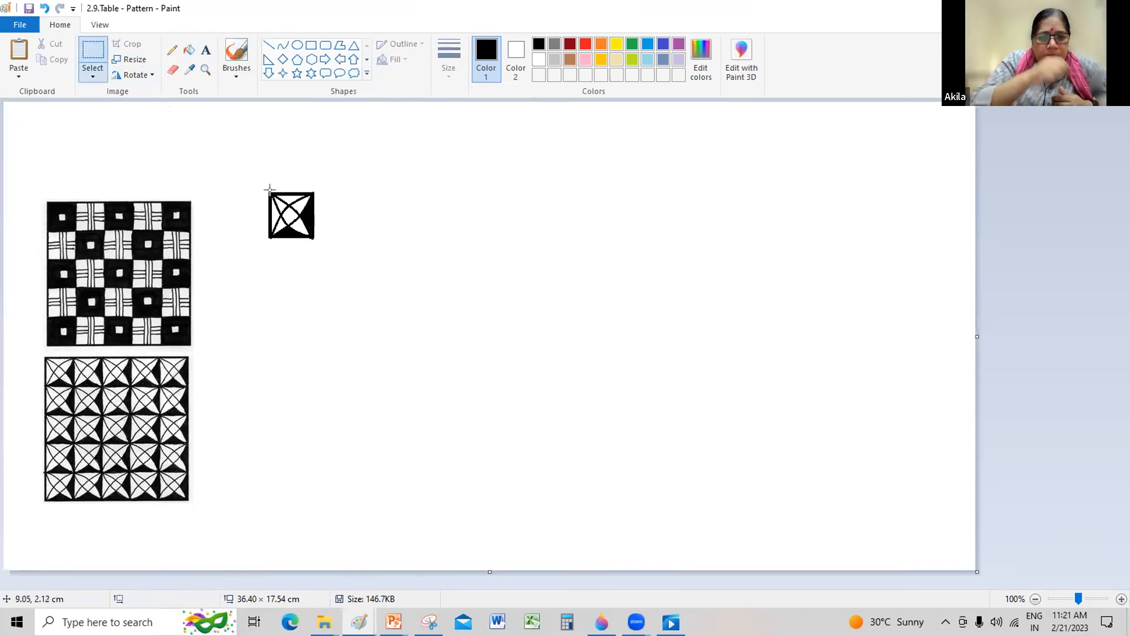
drag(264, 188, 319, 243)
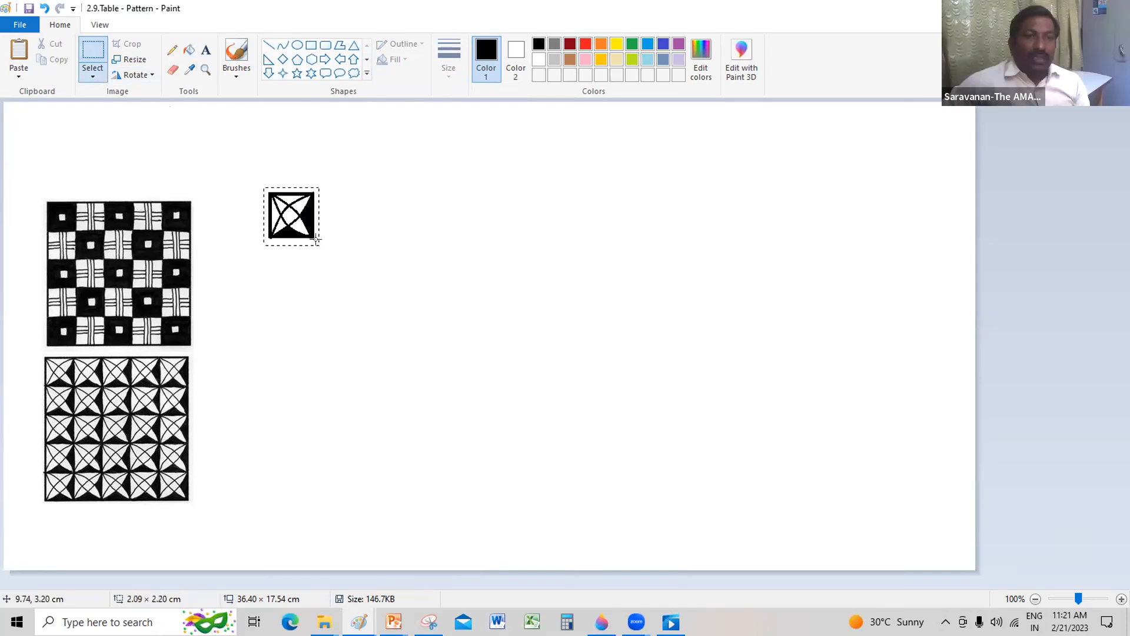
click(53, 59)
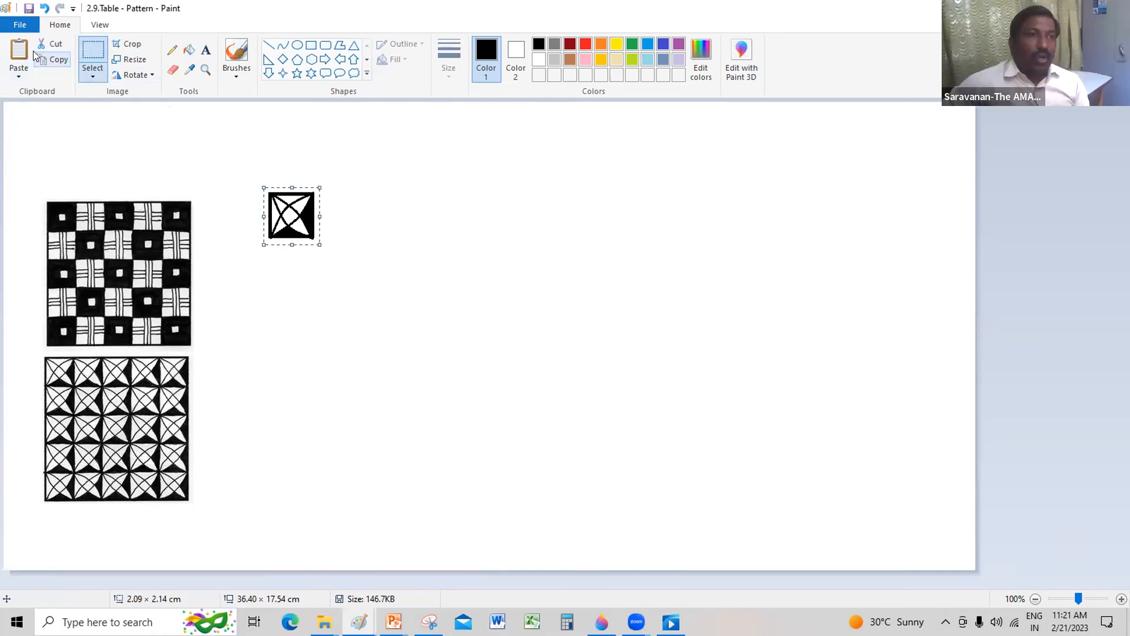
click(19, 51)
drag(22, 131, 332, 215)
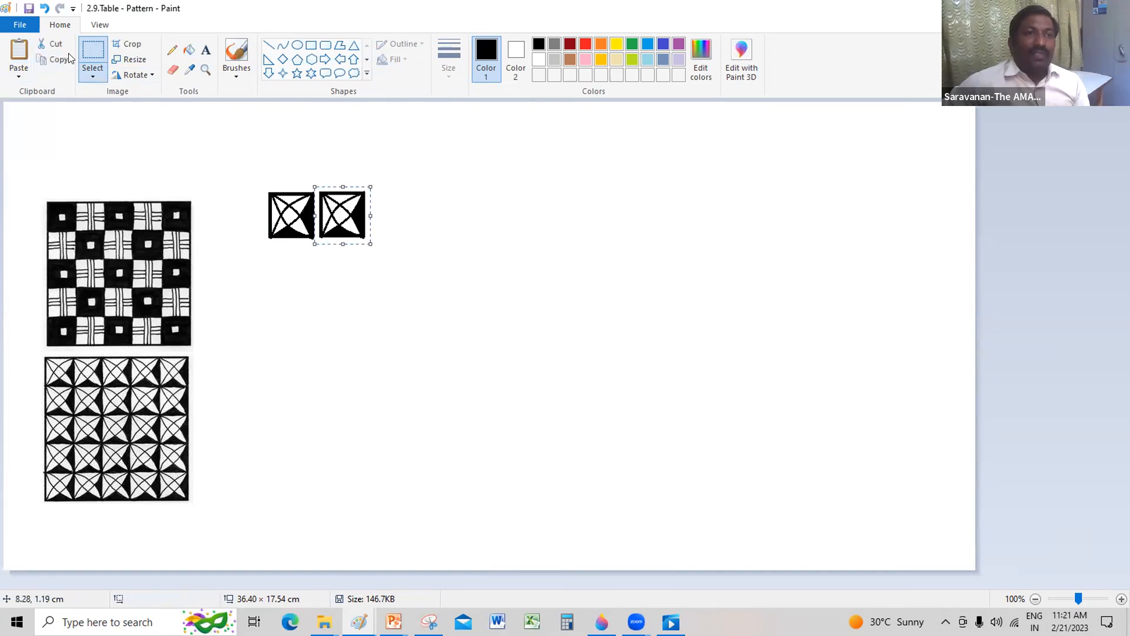
Step: Turn on transparent selection and duplicate the tile along the row until five tiles stand side by side
click(96, 80)
drag(331, 210, 461, 211)
click(515, 207)
Step: Select the five-tile row and duplicate it downward to build a grid of five rows
drag(264, 190, 499, 239)
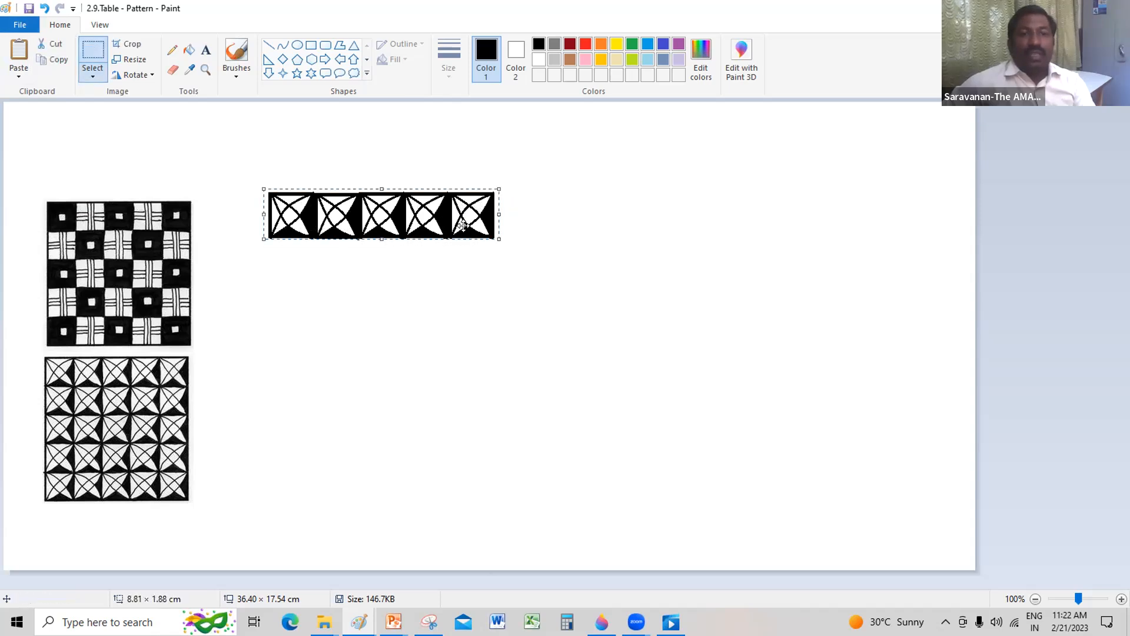
drag(441, 214, 442, 262)
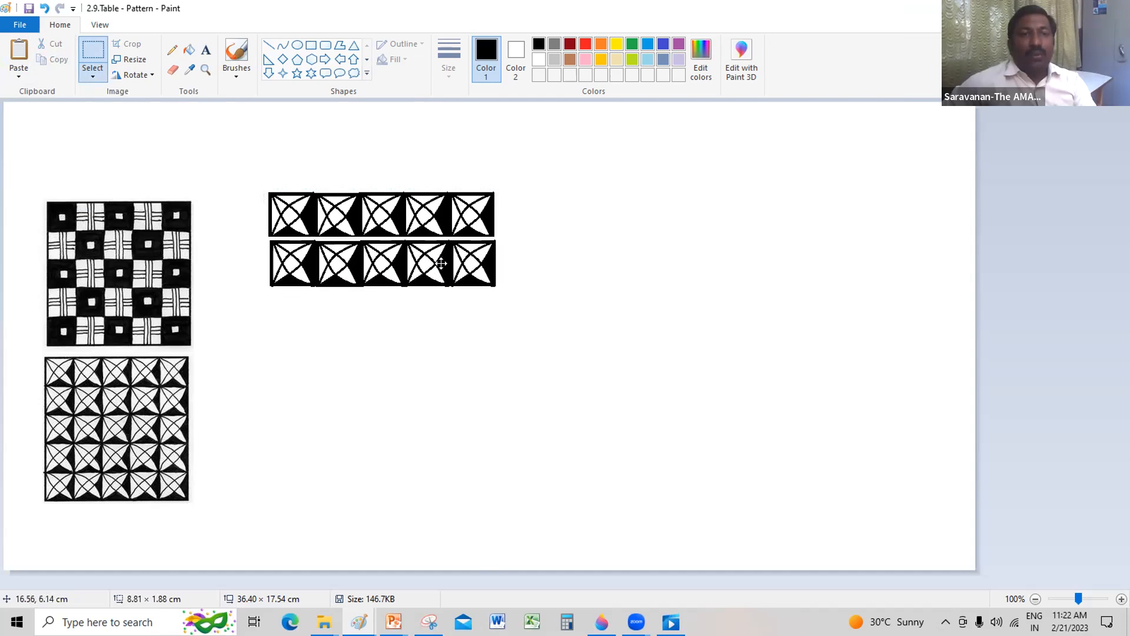
click(87, 80)
click(386, 270)
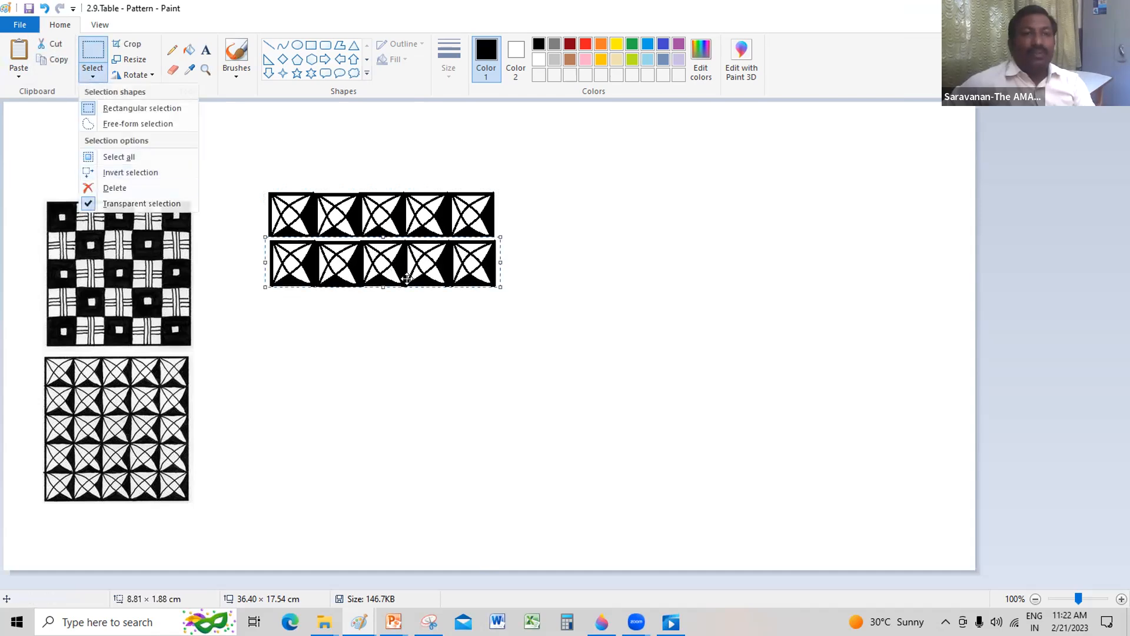
drag(404, 261, 430, 375)
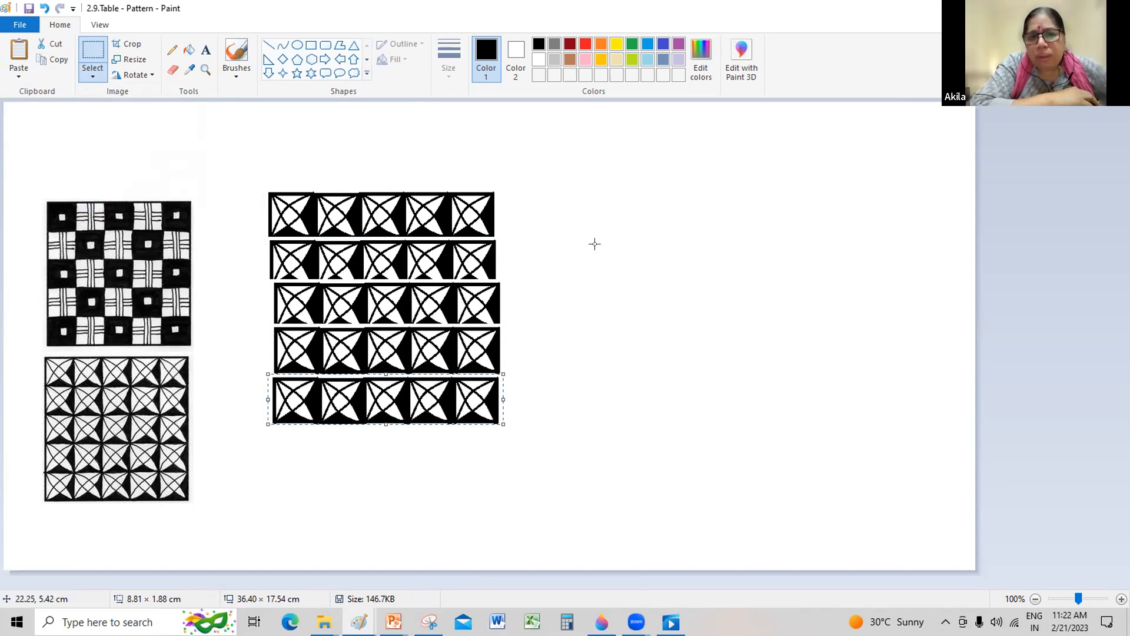
Step: Undo the duplicated rows and tiles, the black fills and the arcs back to the plain square outline
key(ctrl+z)
key(ctrl+z)
key(ctrl+z)
key(ctrl+z)
key(ctrl+z)
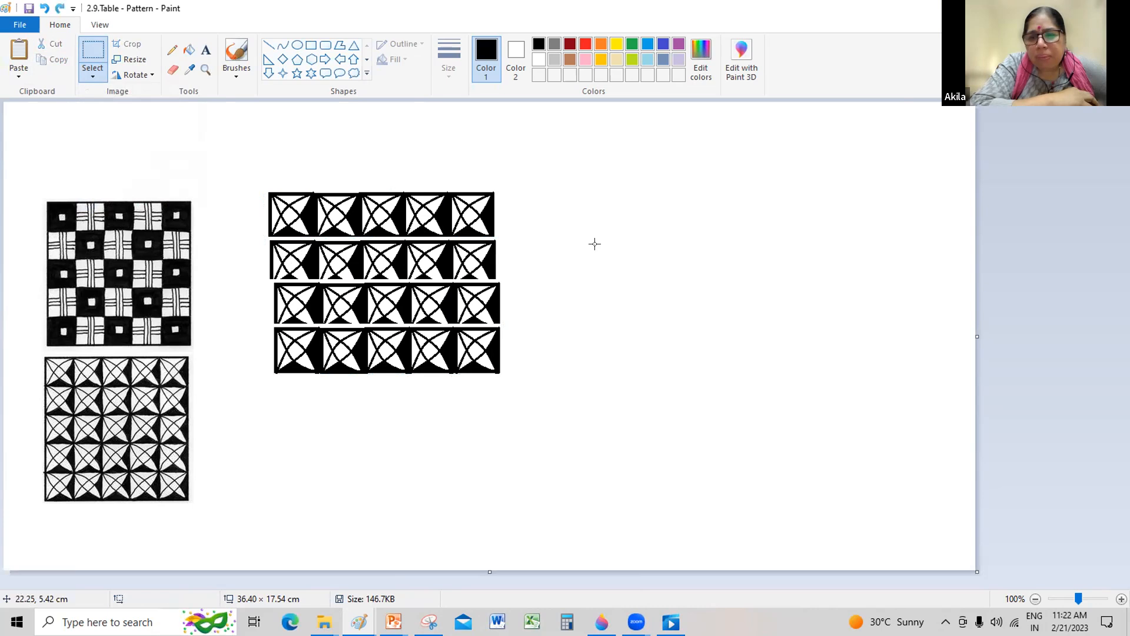
key(ctrl+z)
key(ctrl+z)
key(ctrl+z)
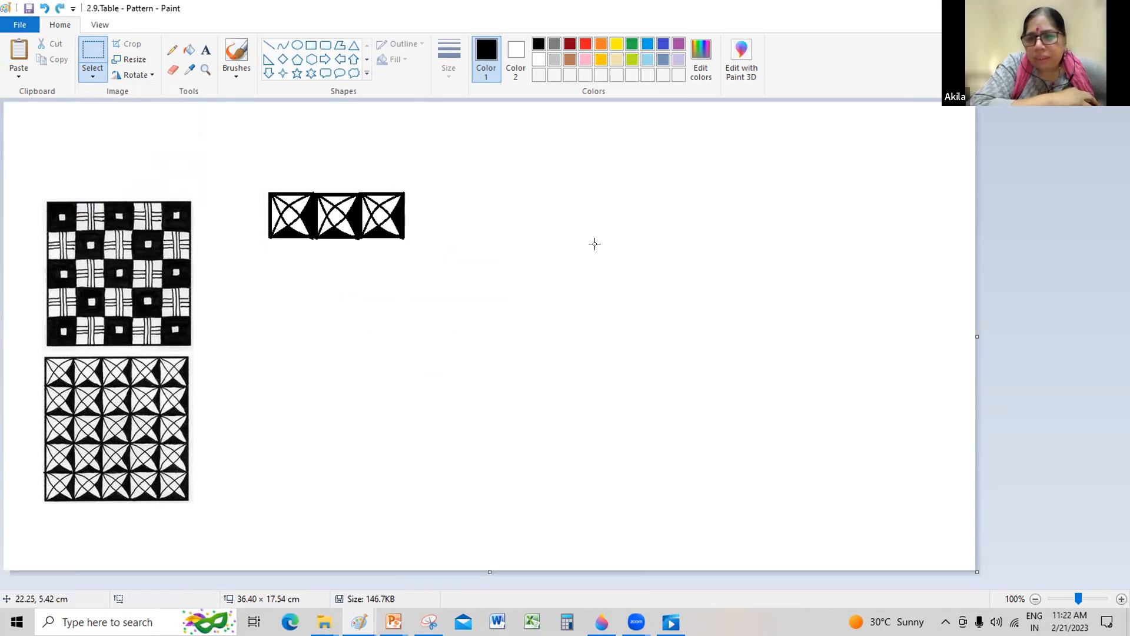
key(ctrl+z)
key(ctrl+z)
key(ctrl+z)
key(ctrl+z)
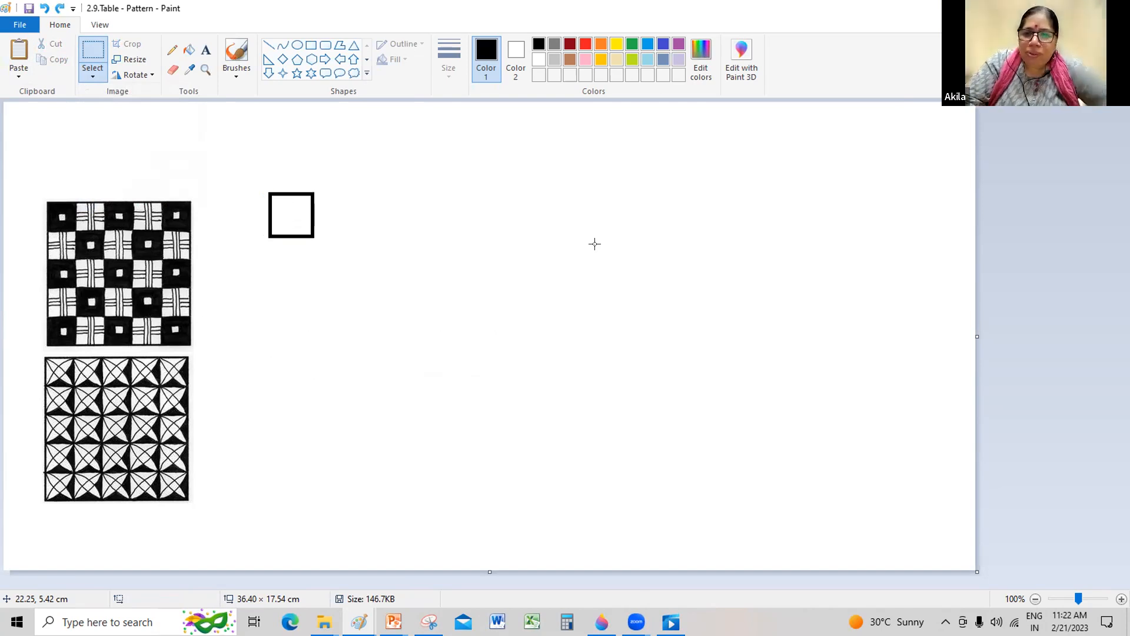
click(95, 59)
drag(255, 185, 342, 242)
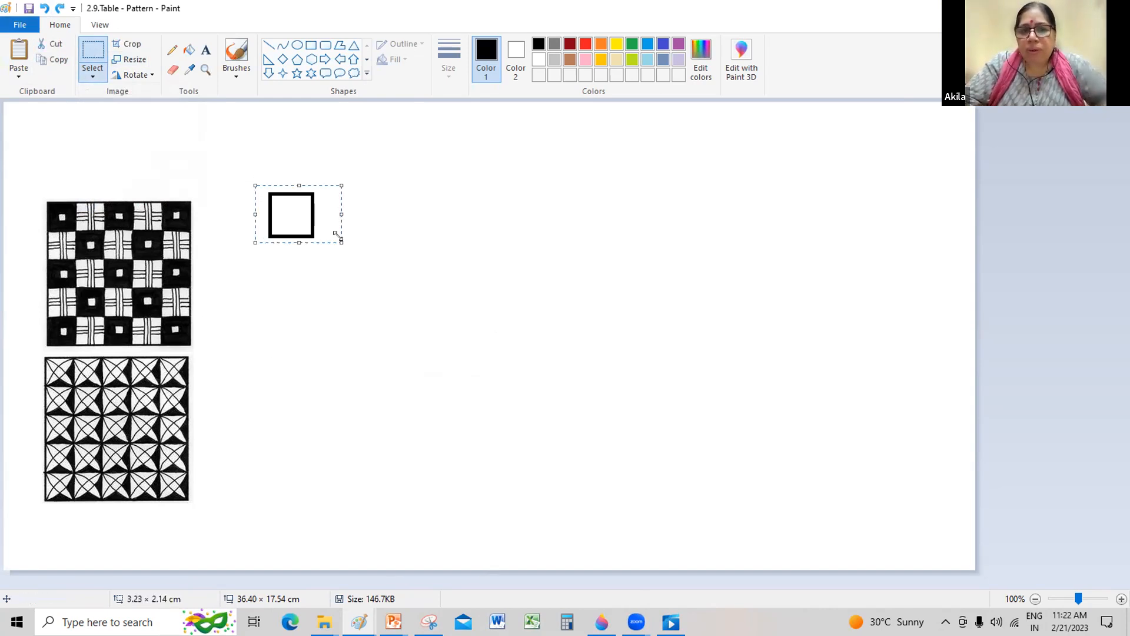
click(424, 198)
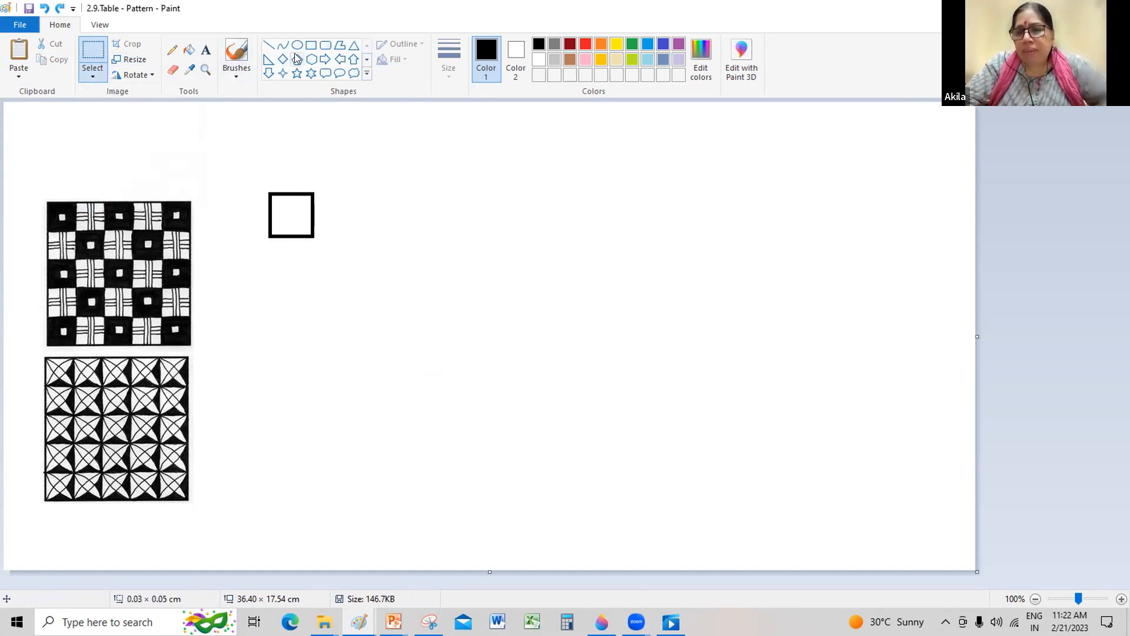
Step: Draw a small square of about 0.58 × 0.61 cm centred inside the outline and fill the surrounding area with black
click(310, 45)
drag(282, 208, 299, 225)
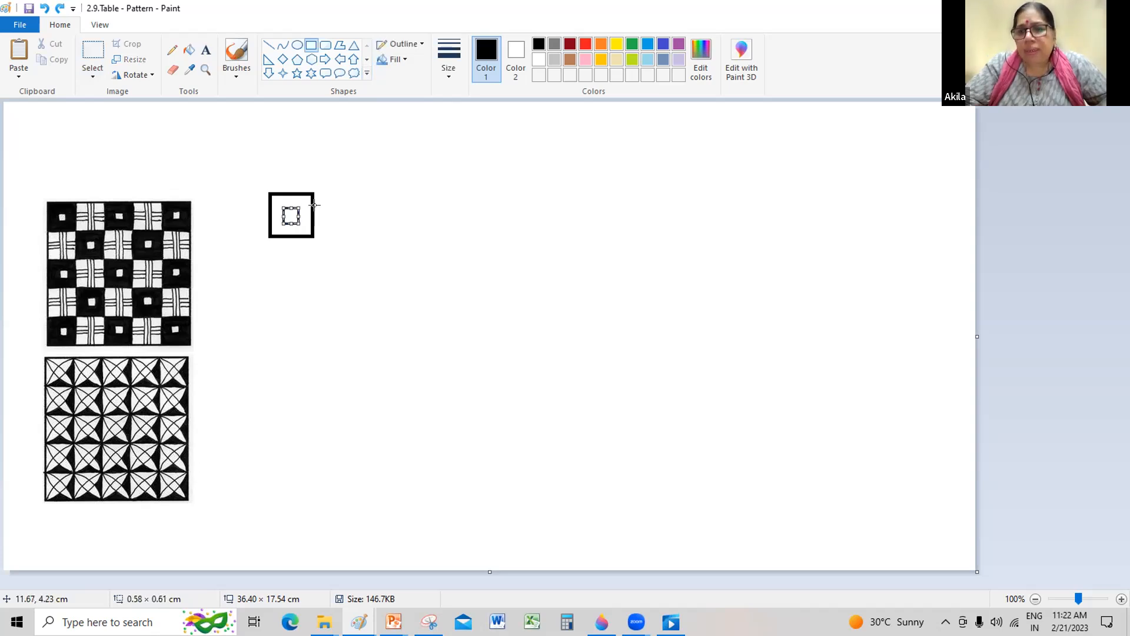
key(Up)
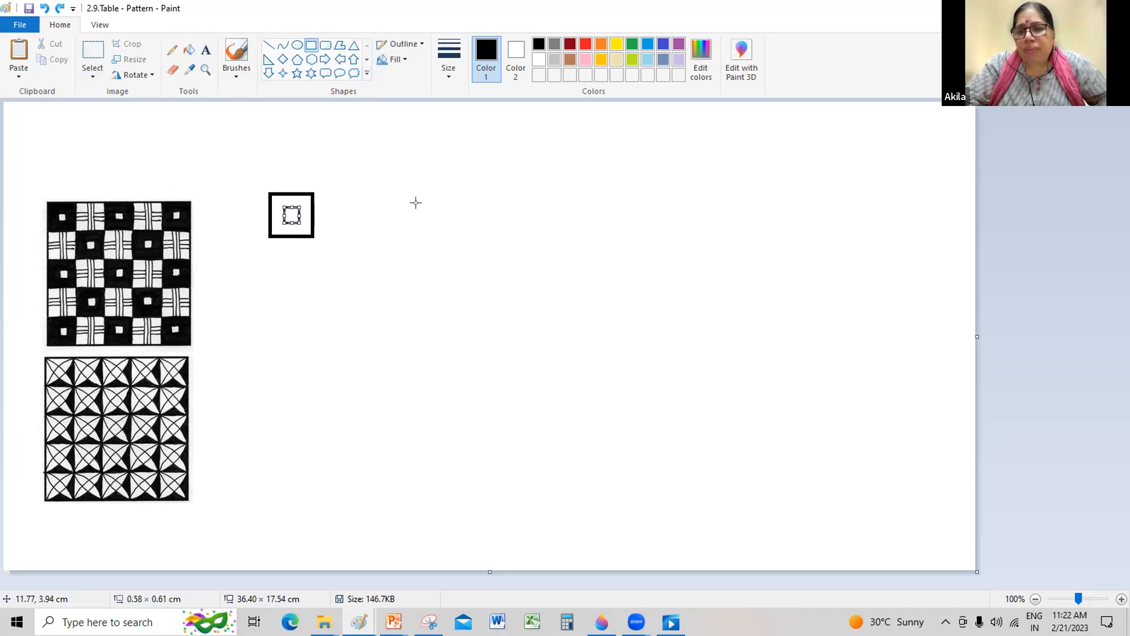
click(189, 50)
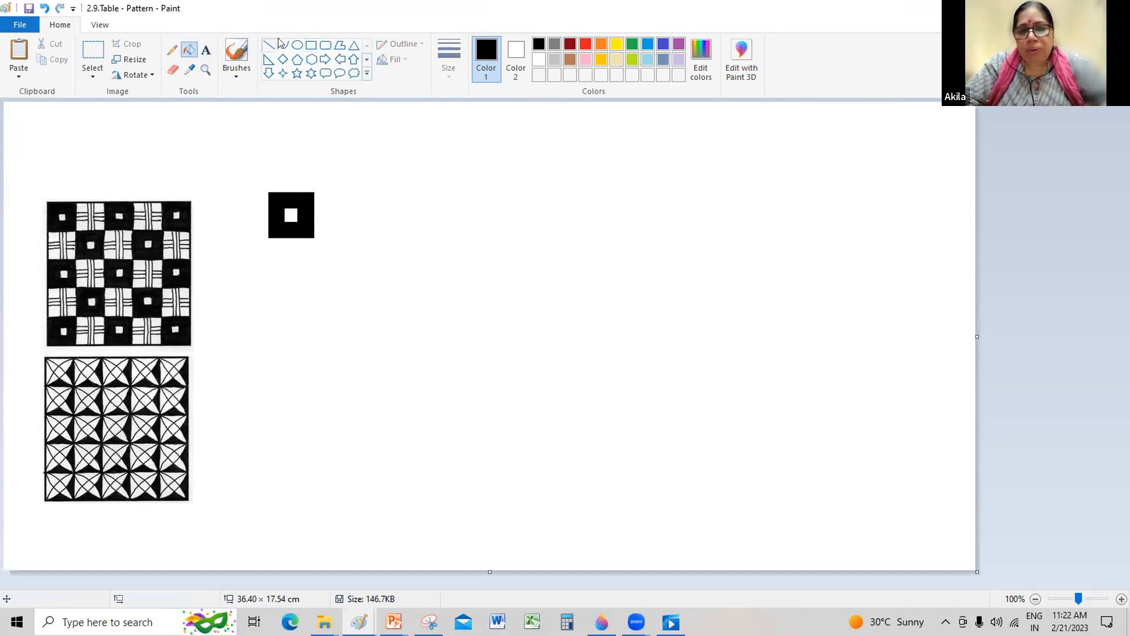
Step: Draw an empty square of matching height directly against the right side of the black tile
click(309, 45)
mouse_move(316, 192)
mouse_down()
mouse_move(349, 237)
mouse_move(359, 217)
mouse_up()
click(423, 220)
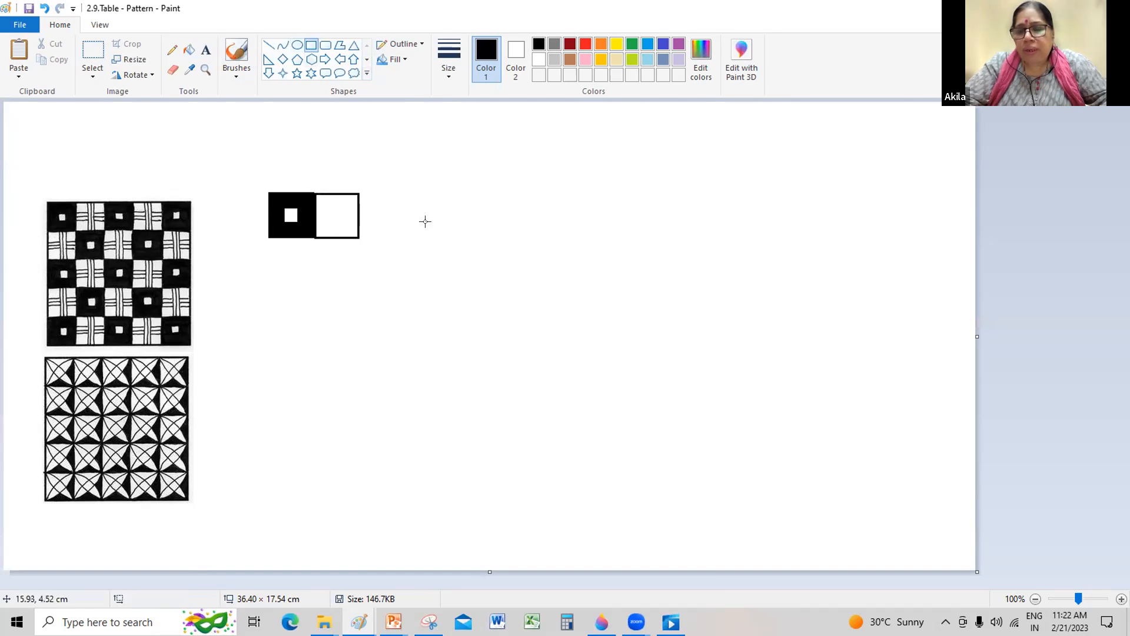
Step: Draw a vertical line about 1.6 cm long through the empty square, left of its centre, spanning top to bottom
click(269, 45)
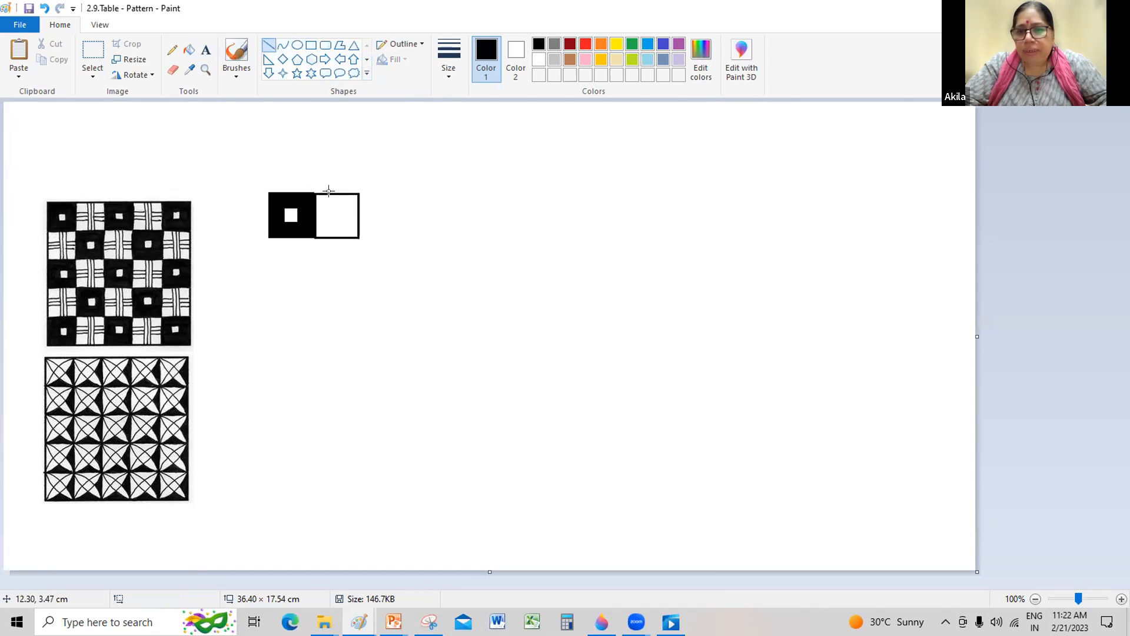
drag(329, 191, 330, 238)
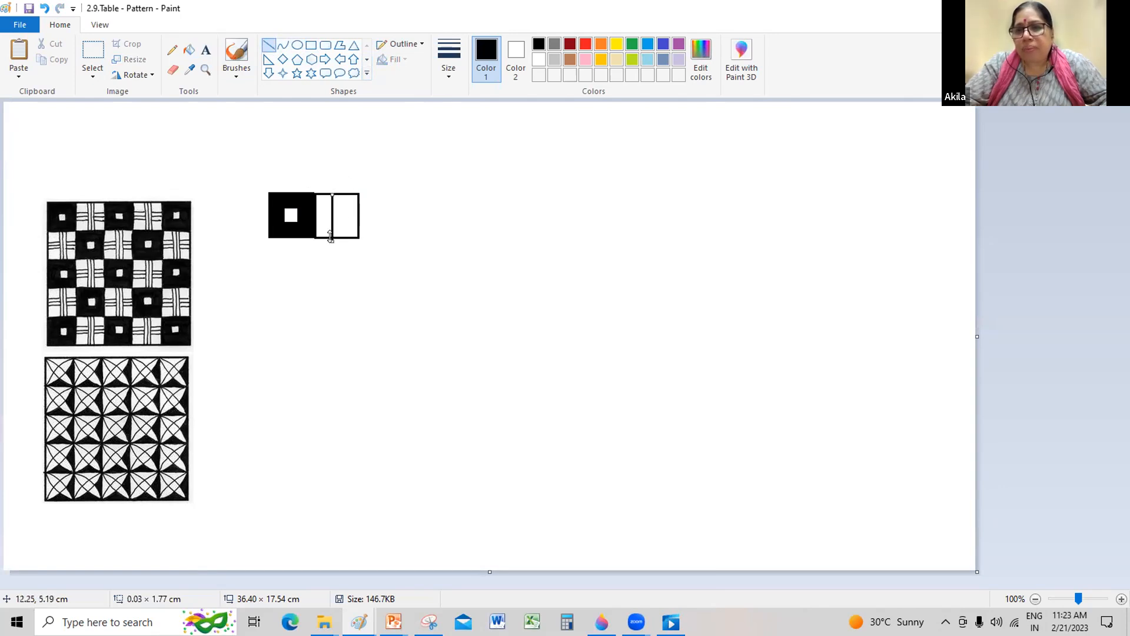
drag(330, 237, 330, 234)
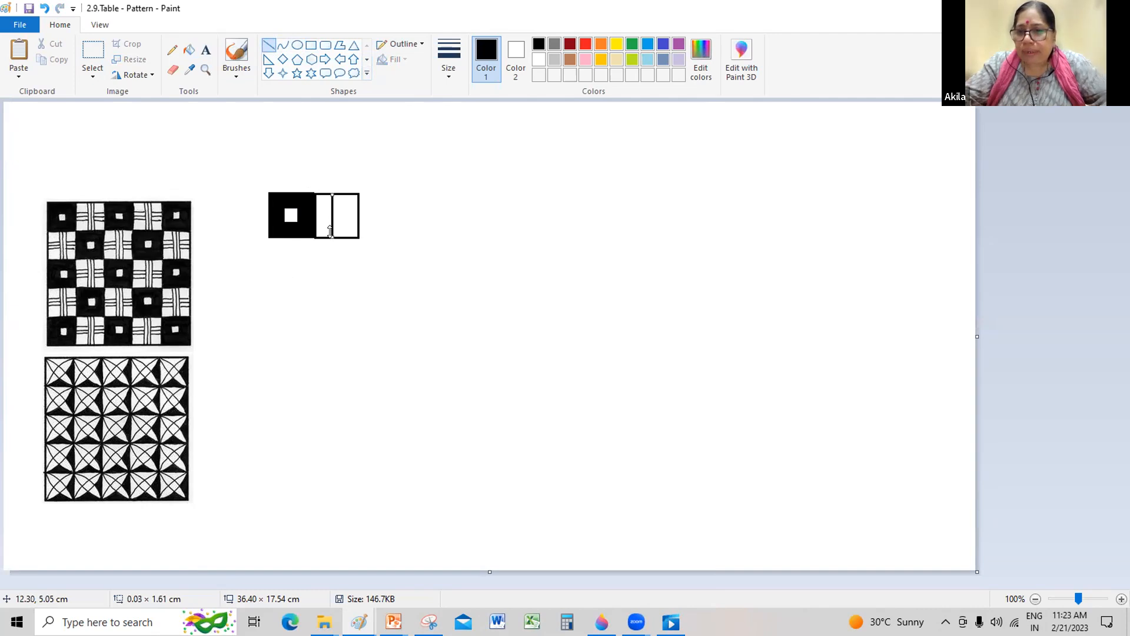
click(349, 199)
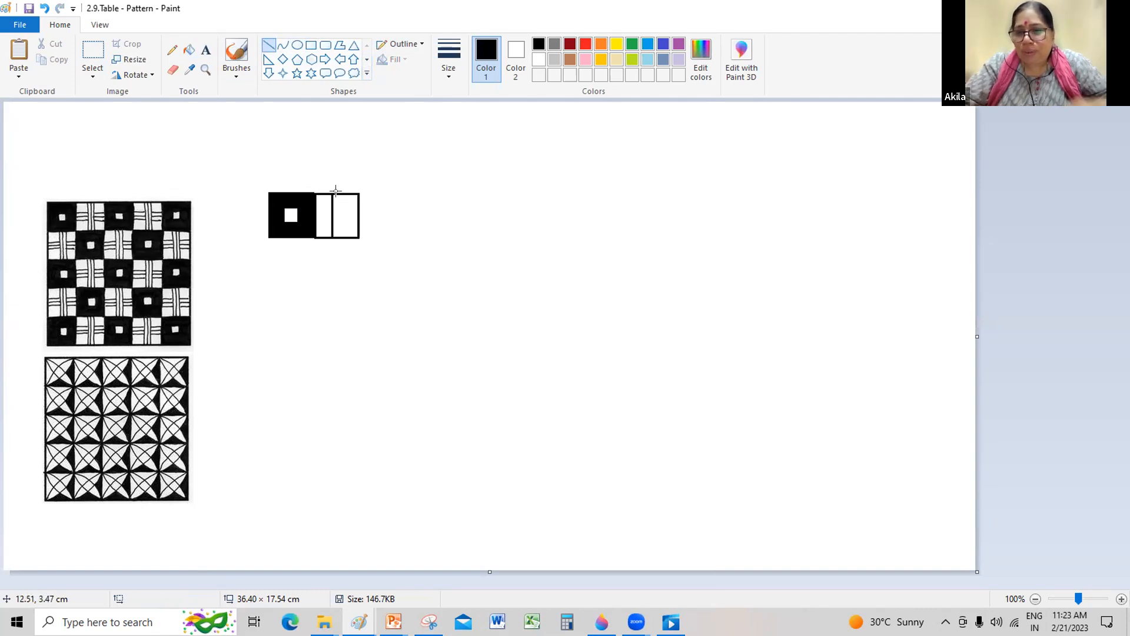
Step: Draw two more vertical lines, about 1.6 cm long, through the empty square to the right of the existing one, spanning top to bottom
drag(336, 195, 337, 238)
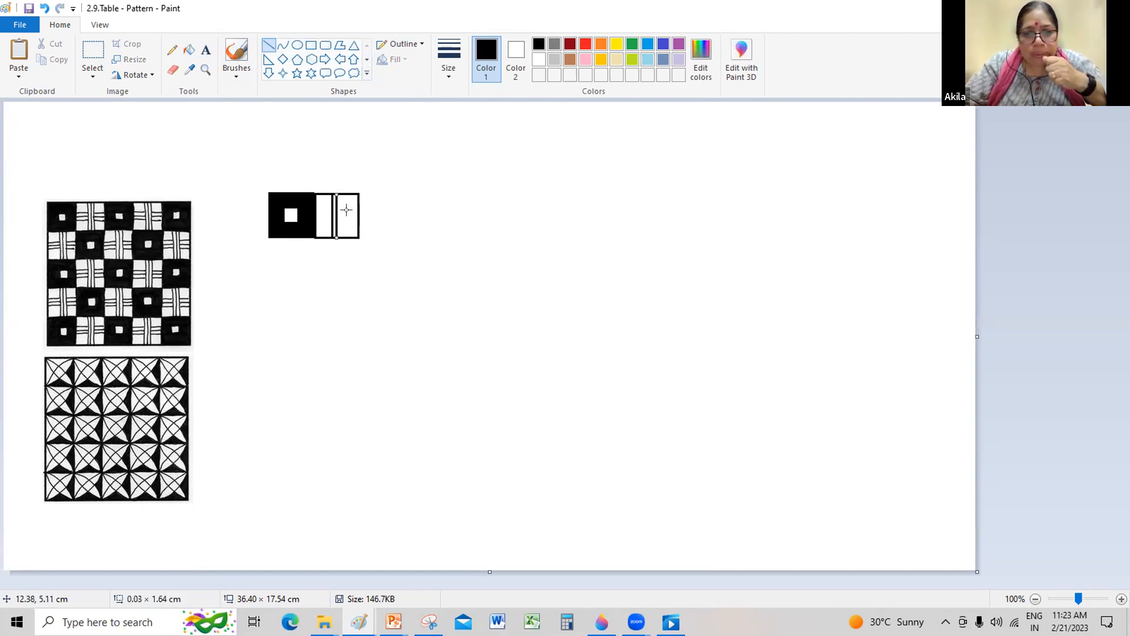
click(349, 200)
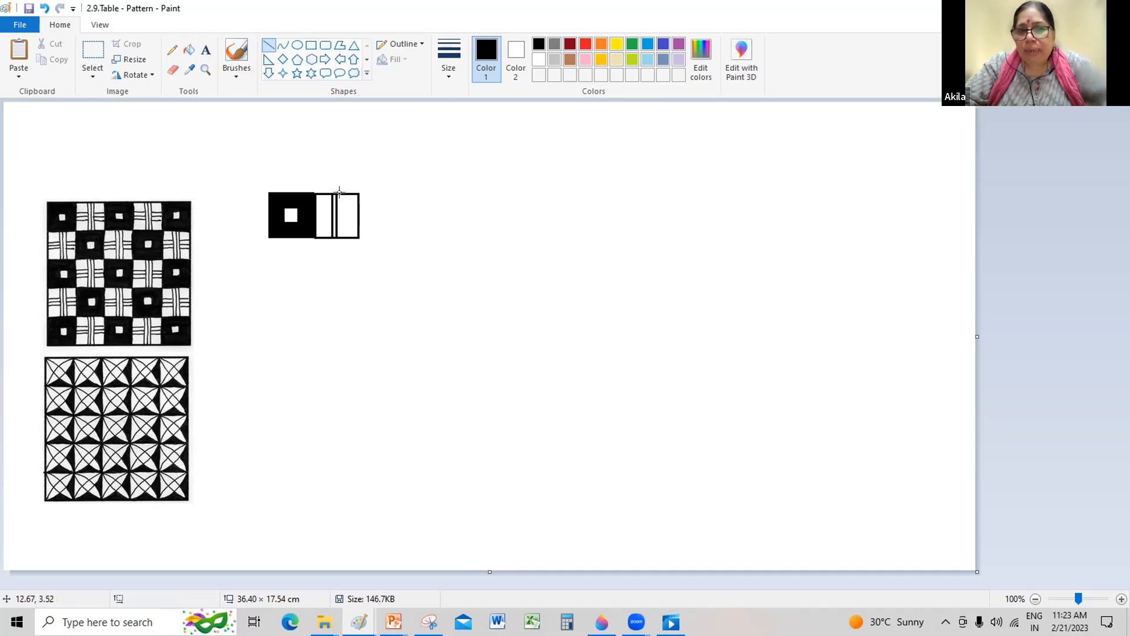
drag(339, 190, 339, 224)
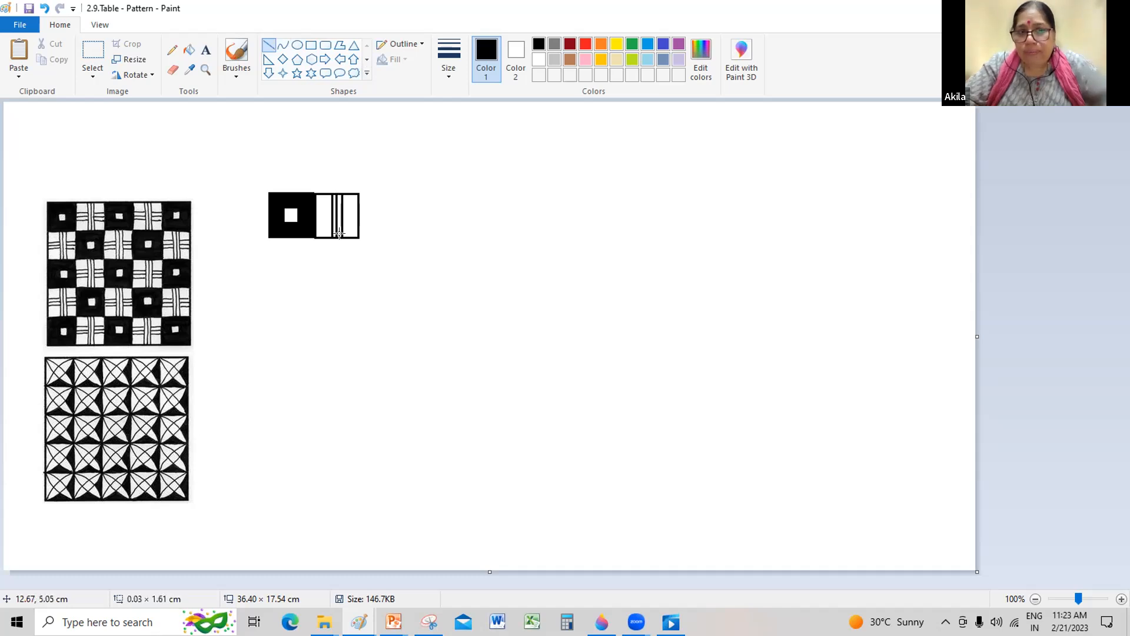
click(430, 204)
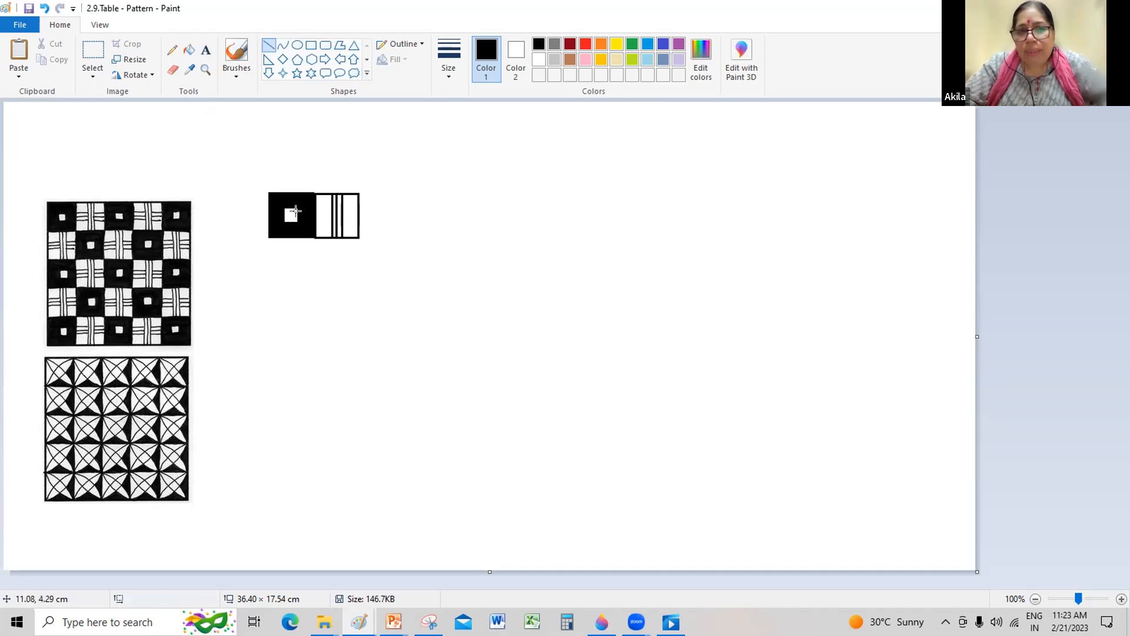
Step: Draw short stacked horizontal lines, about 0.6 cm long, across the middle of the striped square on both sides of its vertical lines
drag(312, 209, 317, 211)
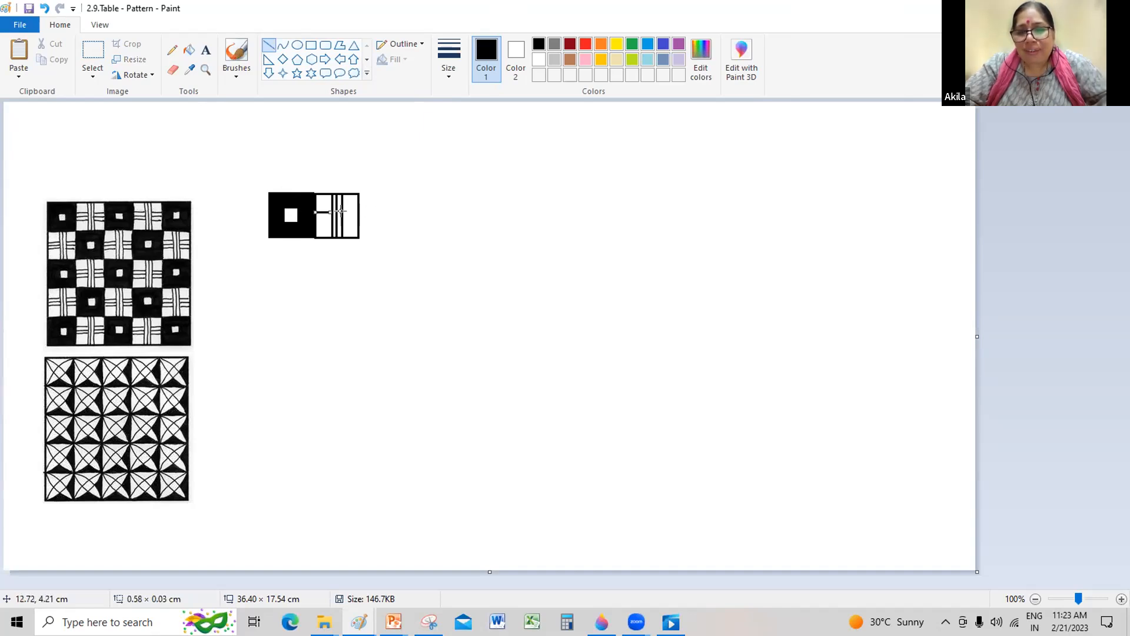
mouse_move(341, 211)
mouse_down()
mouse_move(357, 211)
mouse_move(332, 216)
mouse_up()
click(315, 215)
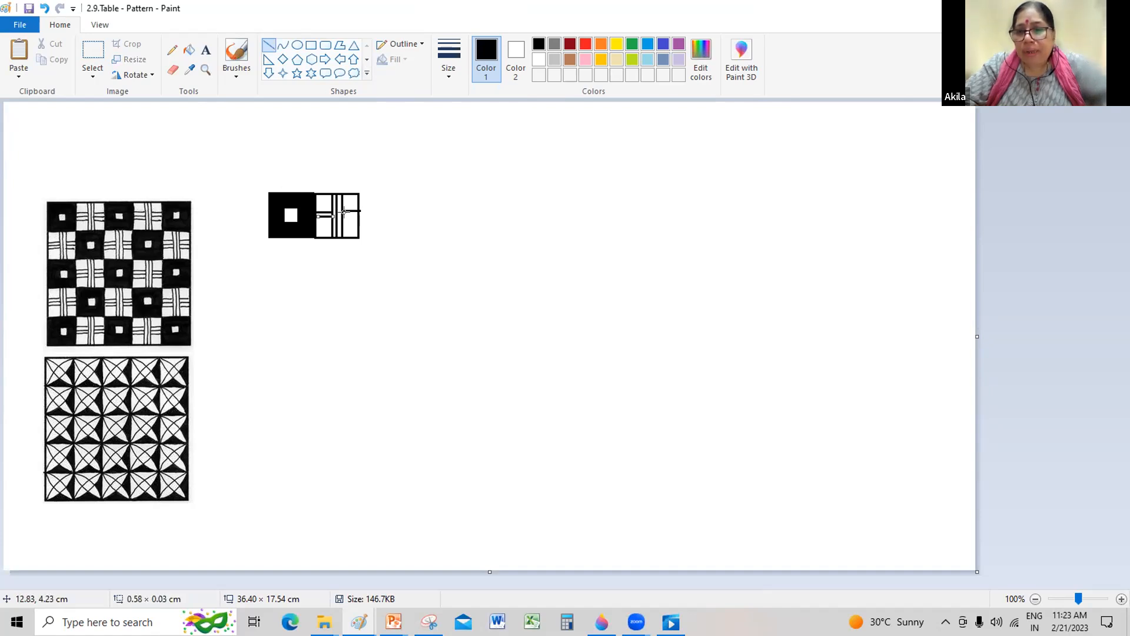
mouse_move(357, 215)
mouse_down()
mouse_move(325, 216)
mouse_move(343, 217)
mouse_up()
click(337, 214)
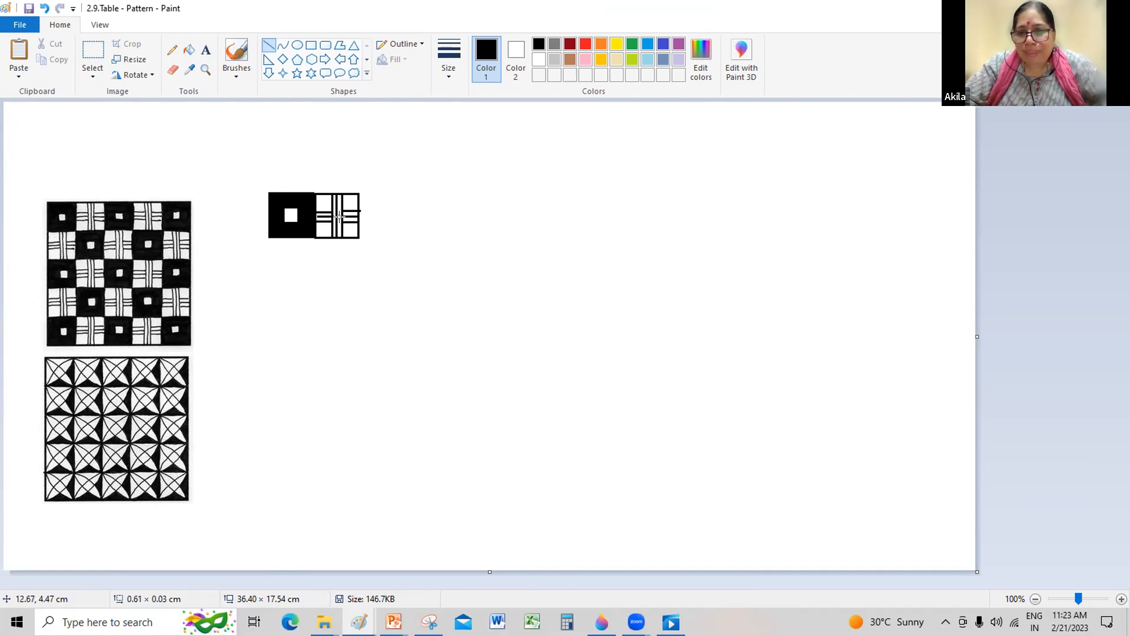
click(401, 211)
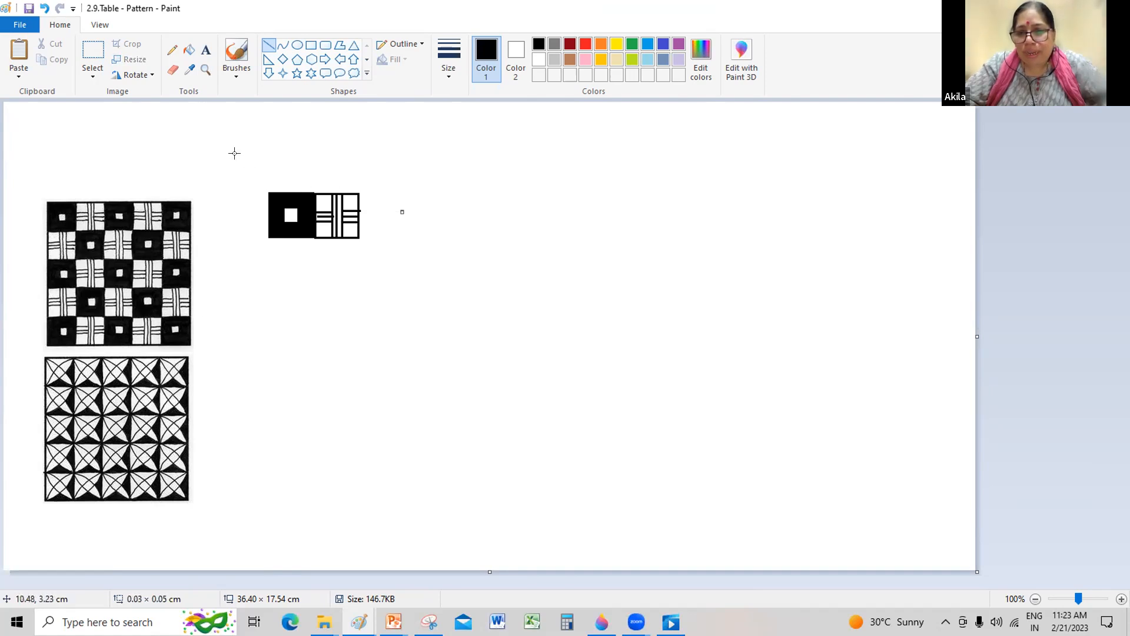
Step: Try to duplicate the tile pair into a row of three pairs and copy that row beneath it
click(92, 56)
mouse_move(260, 189)
mouse_down()
mouse_move(357, 246)
mouse_move(373, 224)
mouse_move(501, 227)
mouse_move(489, 227)
mouse_up()
click(677, 229)
drag(264, 186, 551, 243)
drag(474, 227, 429, 273)
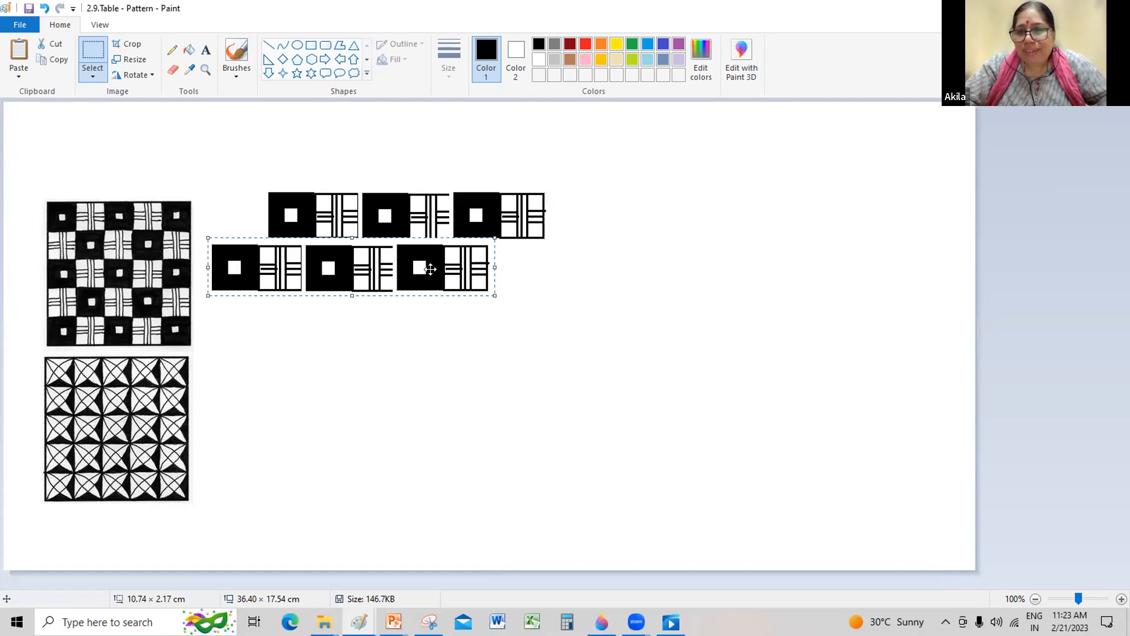
Step: Undo the copied row and the duplicated tile pairs back to the single original pair
key(ctrl+z)
key(ctrl+z)
key(ctrl+z)
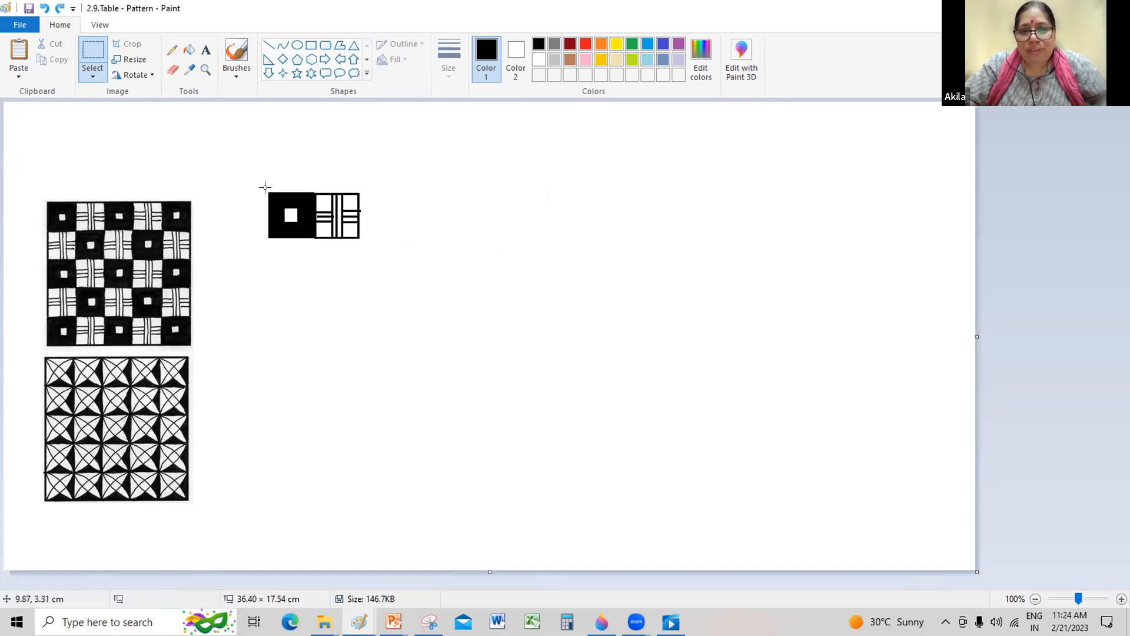
Step: Duplicate the tile pair end to end to make a continuous row of four pairs
drag(266, 188, 573, 217)
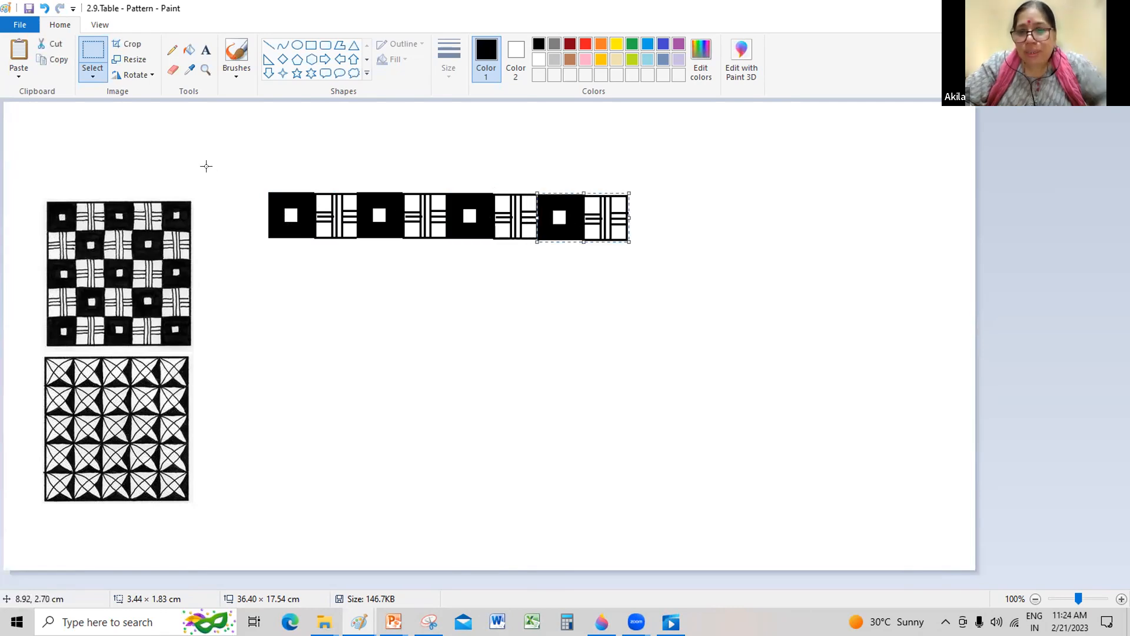
Step: Try copying the whole four-pair row directly beneath itself, and undo that copy
drag(262, 189, 636, 246)
drag(529, 221, 528, 268)
key(ctrl+z)
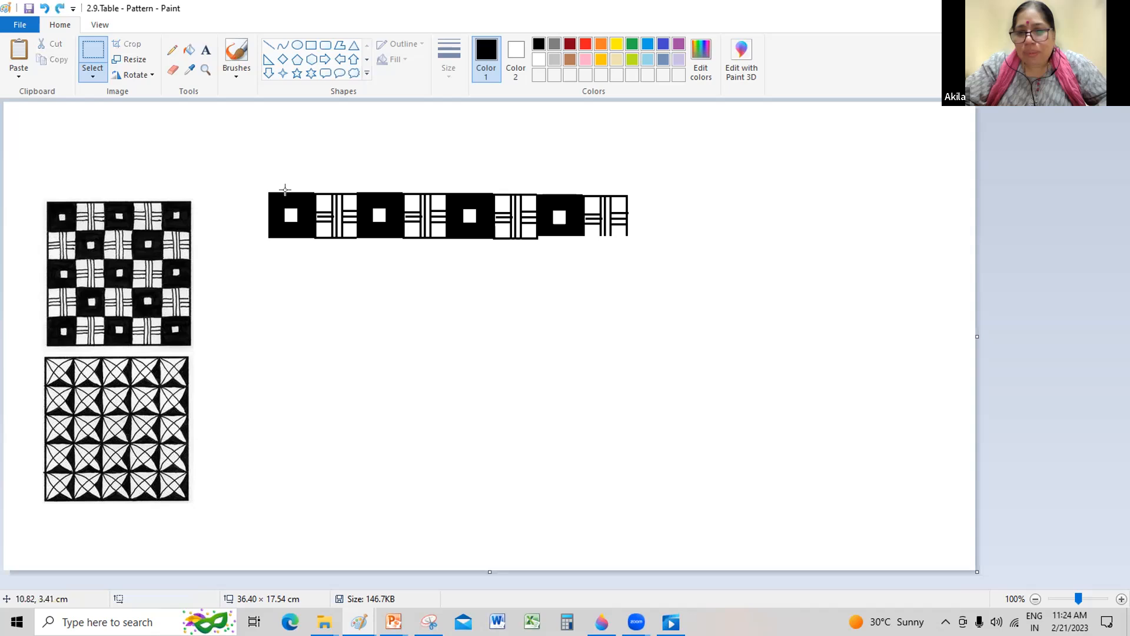
Step: Copy the four-pair row three times beneath itself, offsetting every second row one tile to the right to form a checkerboard
drag(268, 193, 626, 236)
drag(559, 217, 586, 352)
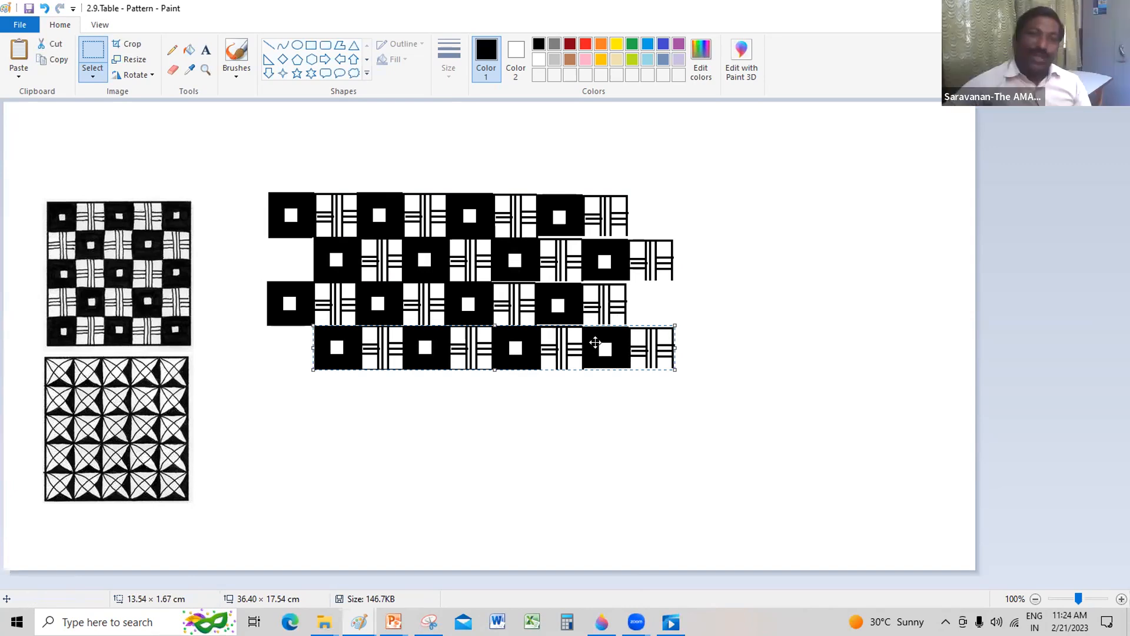
click(822, 311)
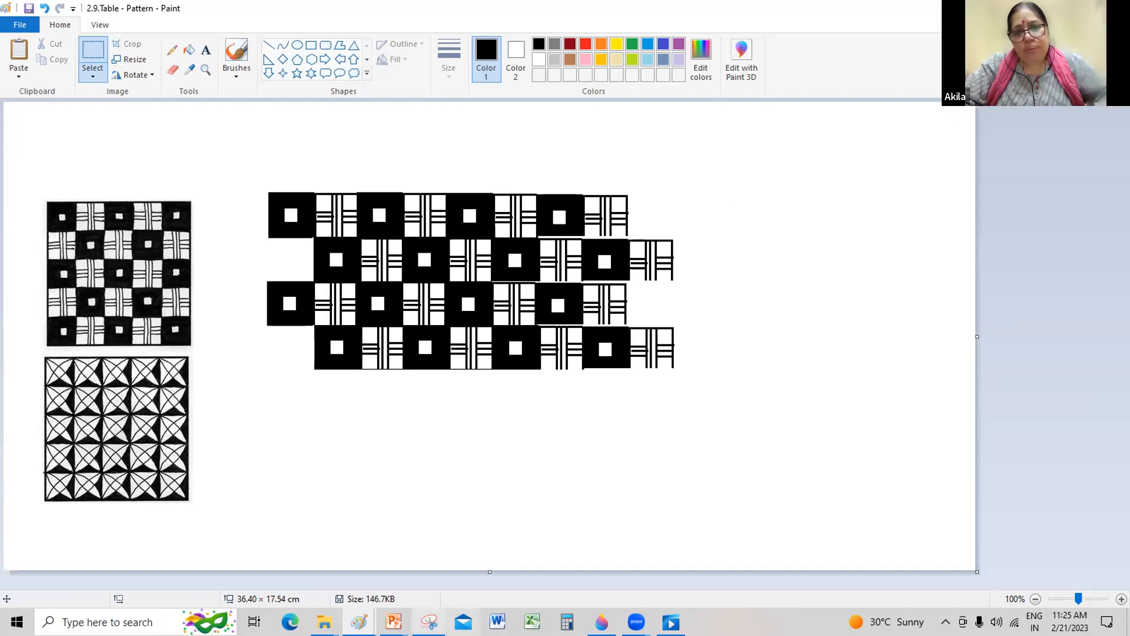
Step: View the 3.4Simple Rangoli drawing, and switch to the 1.6.Digital Coaster-des1 drawing
mouse_move(359, 622)
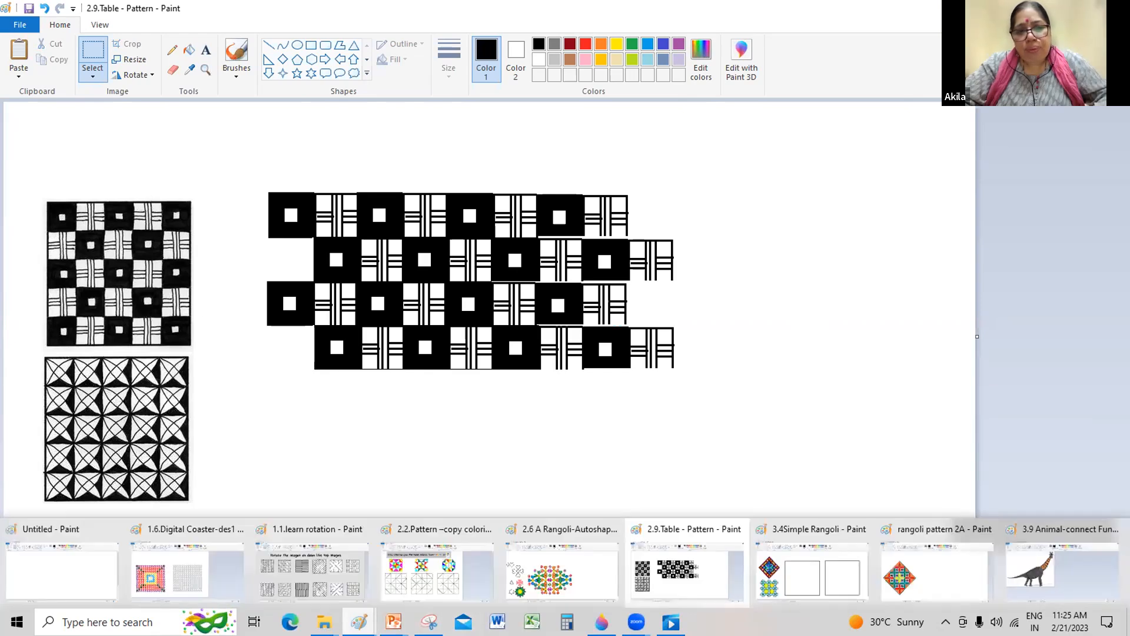
click(774, 590)
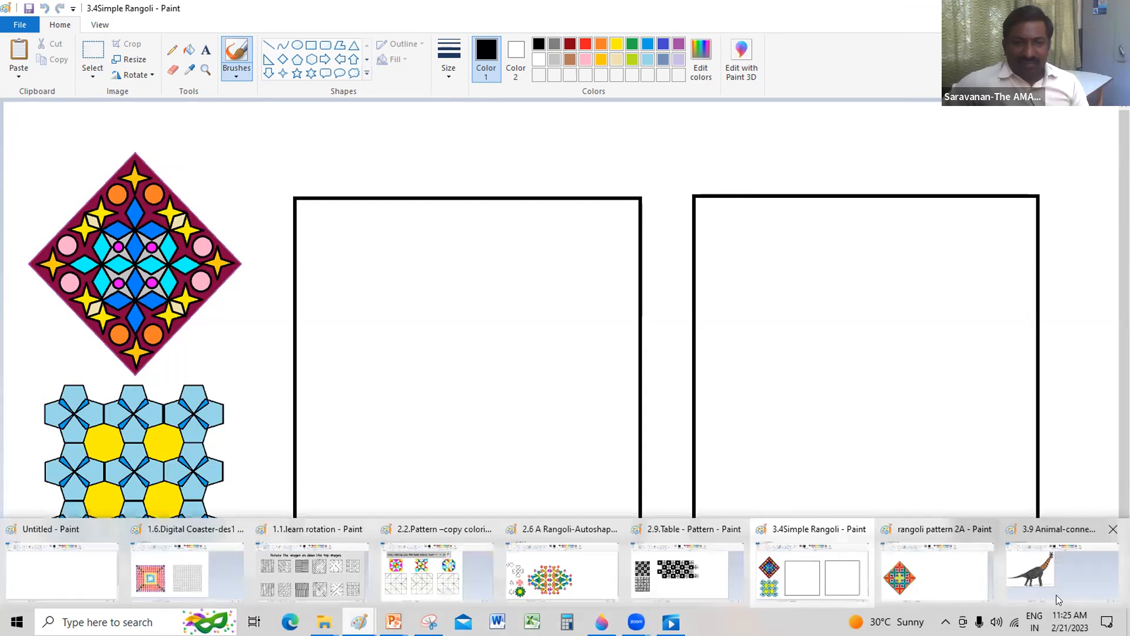
click(197, 576)
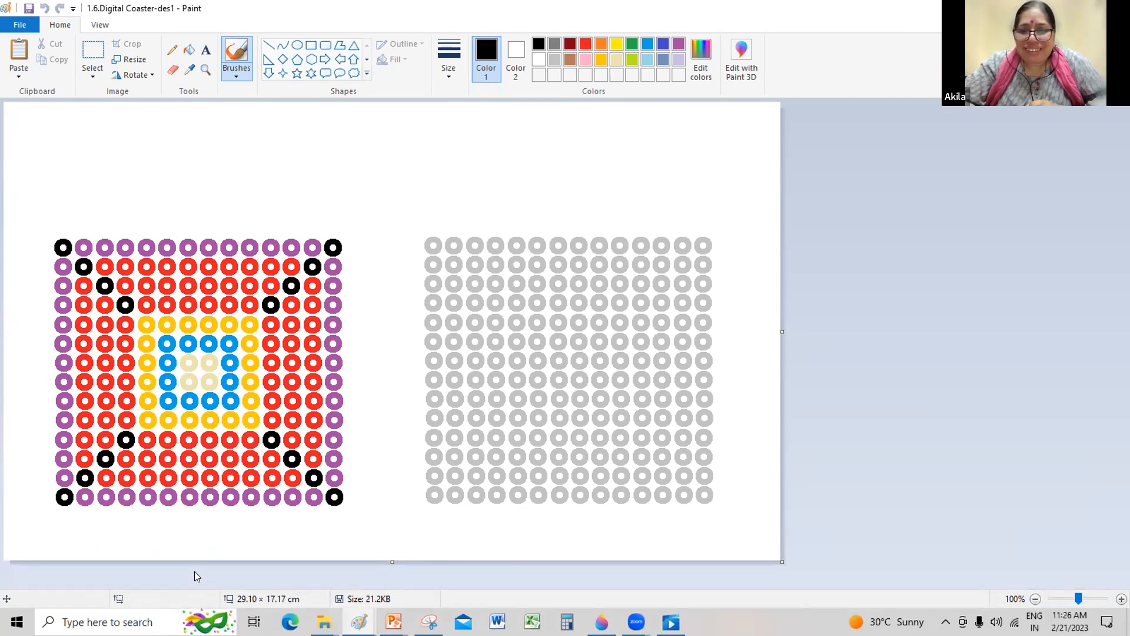
Step: Resize the coaster drawing to 130 percent horizontally and vertically, maintaining the aspect ratio
click(130, 59)
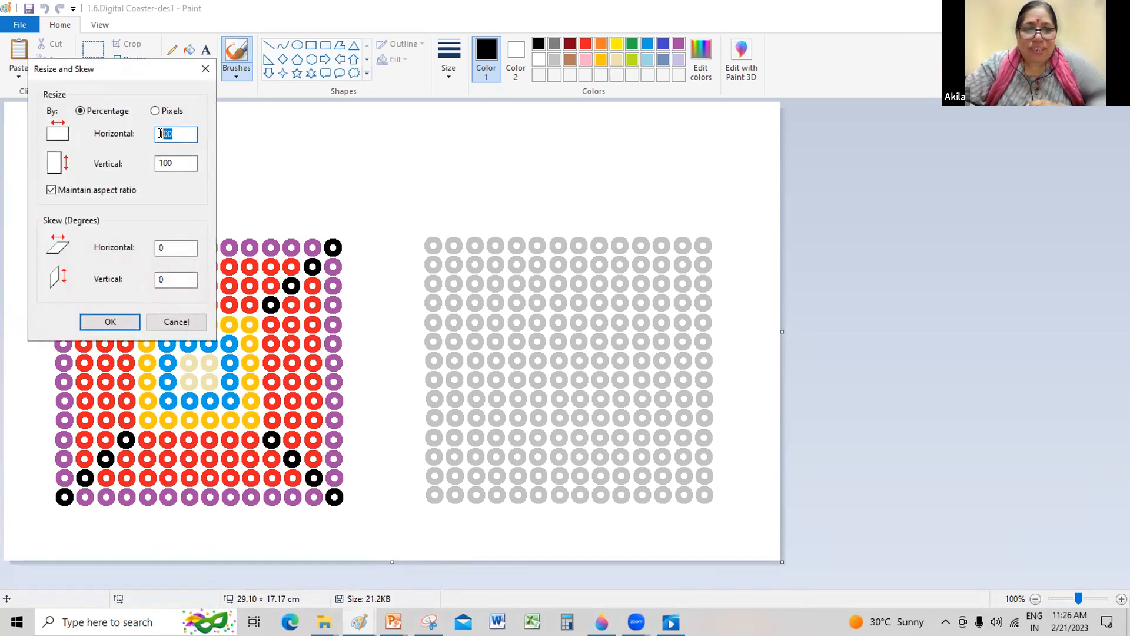
text(130)
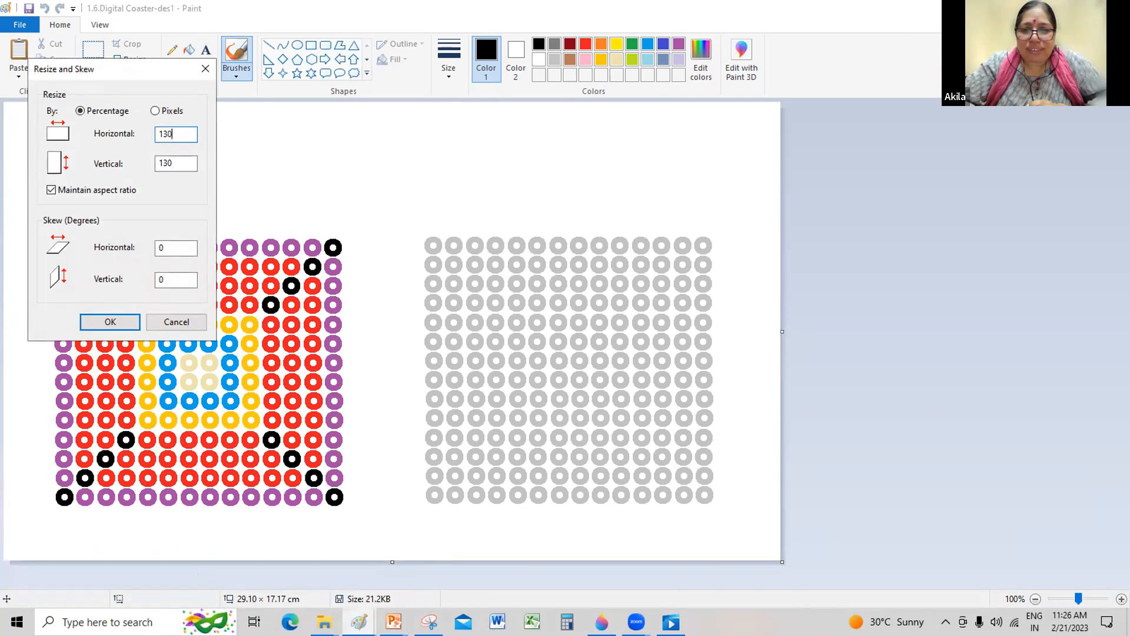
key(Return)
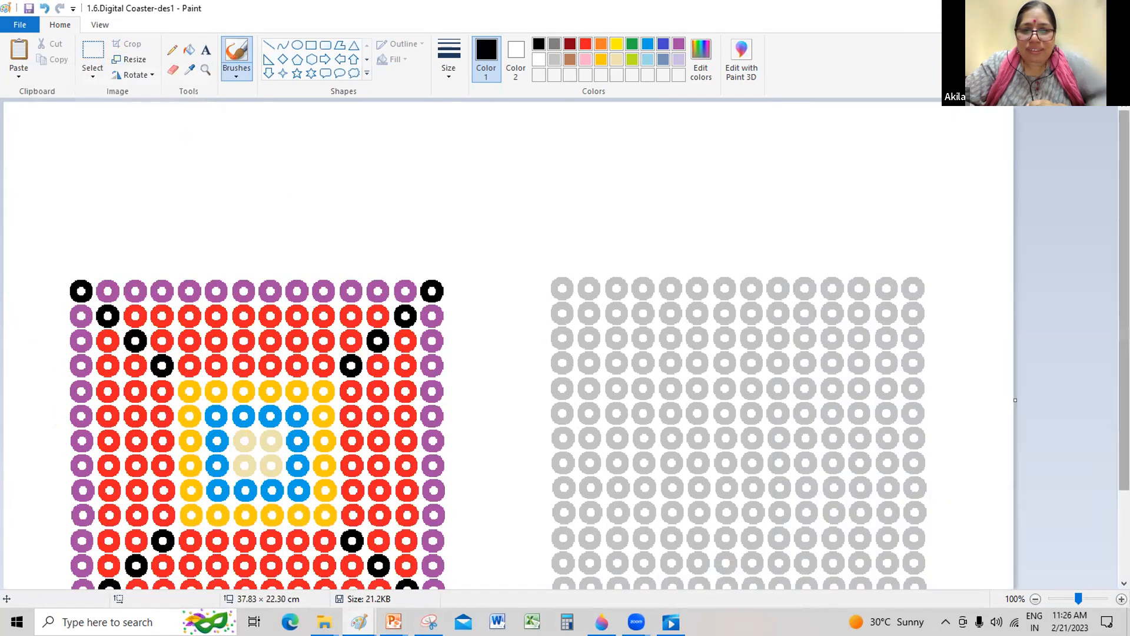
scroll(506, 347, down, 3)
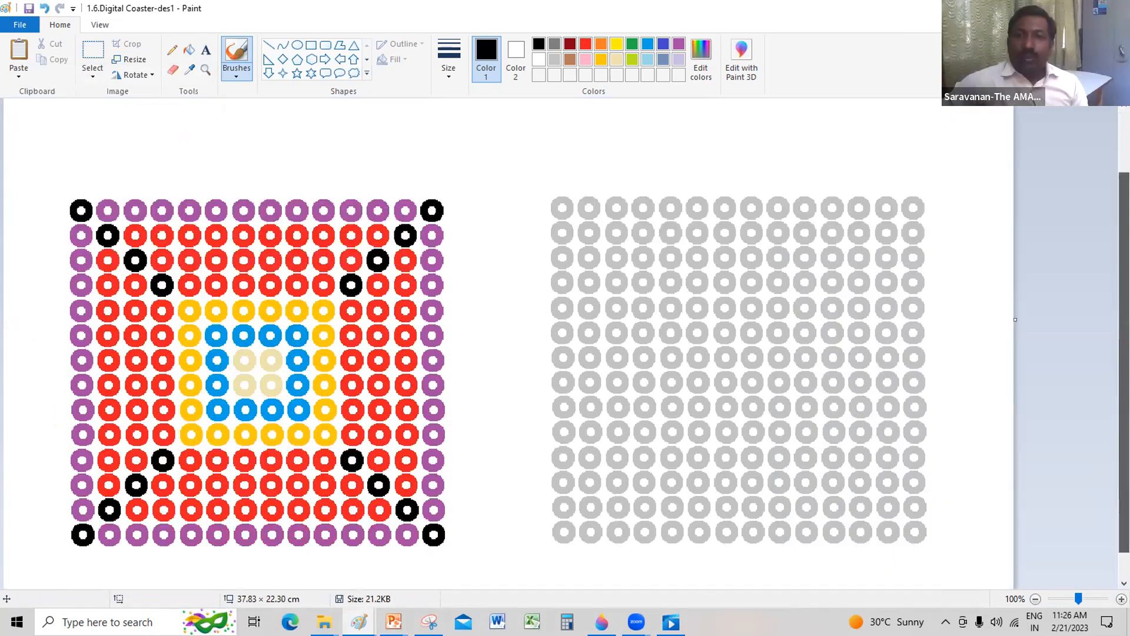
Step: Fill the second to sixth rings in the top row of the grey coaster grid with purple
click(189, 50)
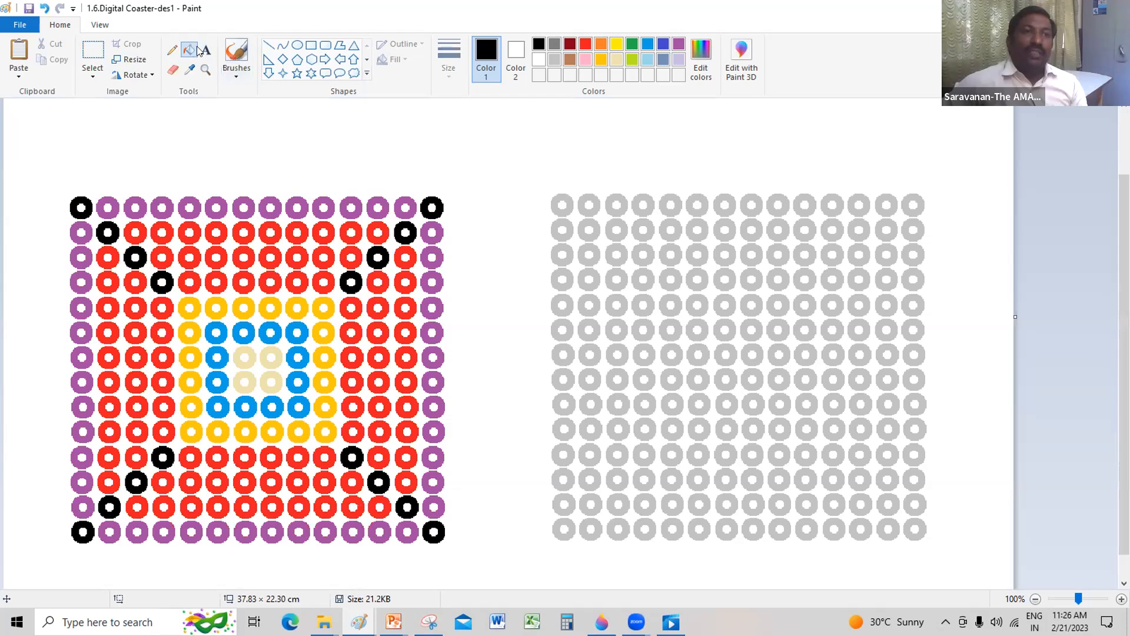
click(678, 43)
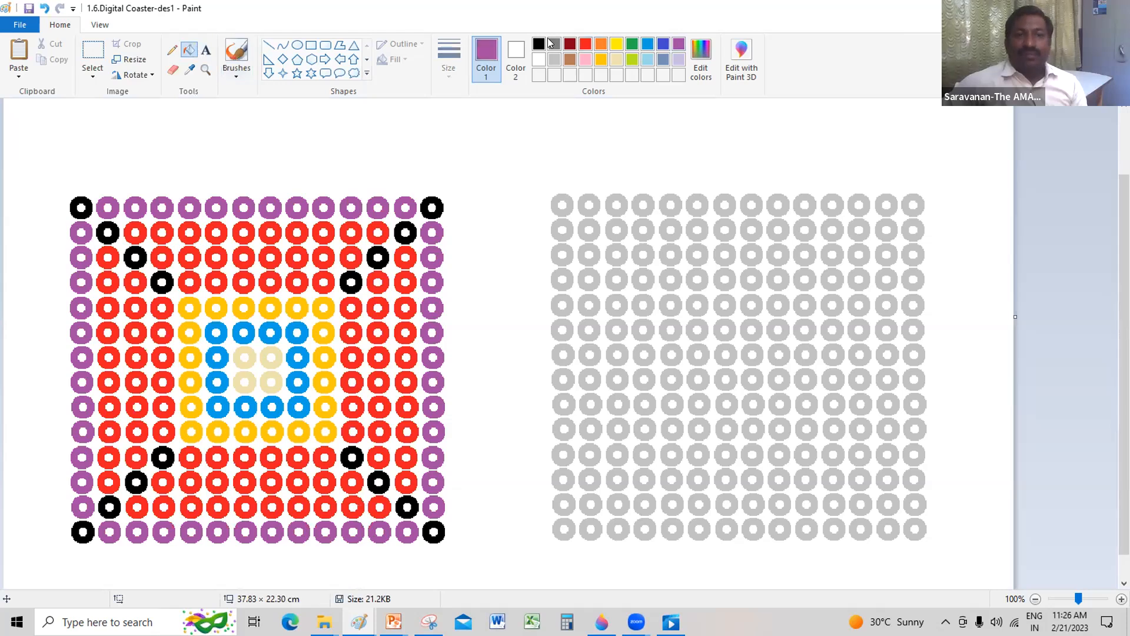
click(593, 207)
click(624, 205)
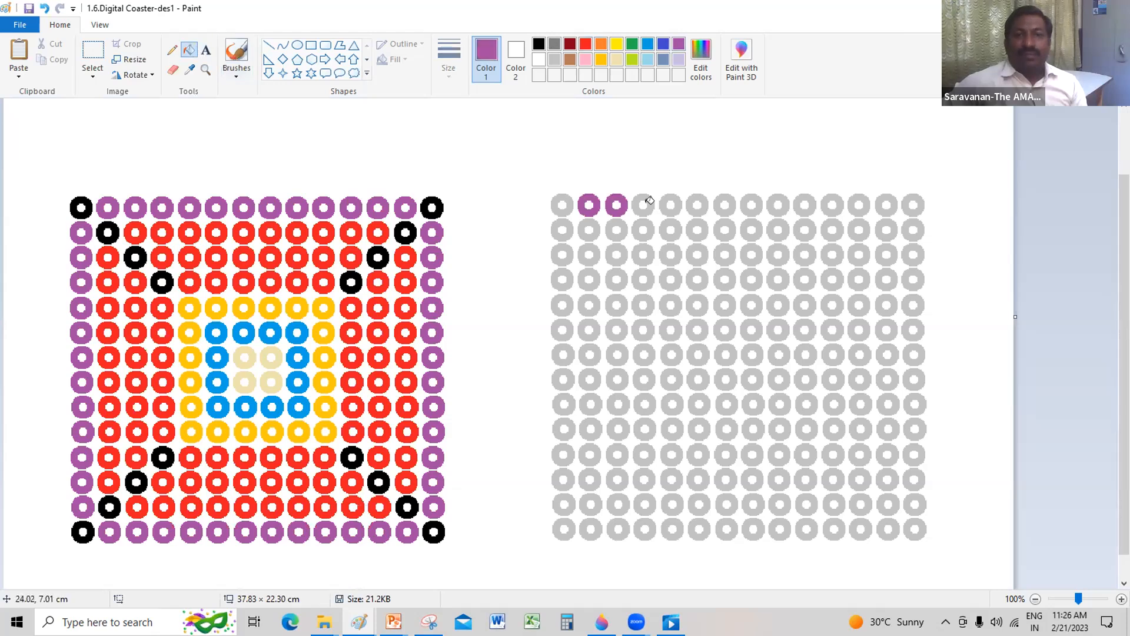
click(652, 205)
click(679, 205)
click(700, 203)
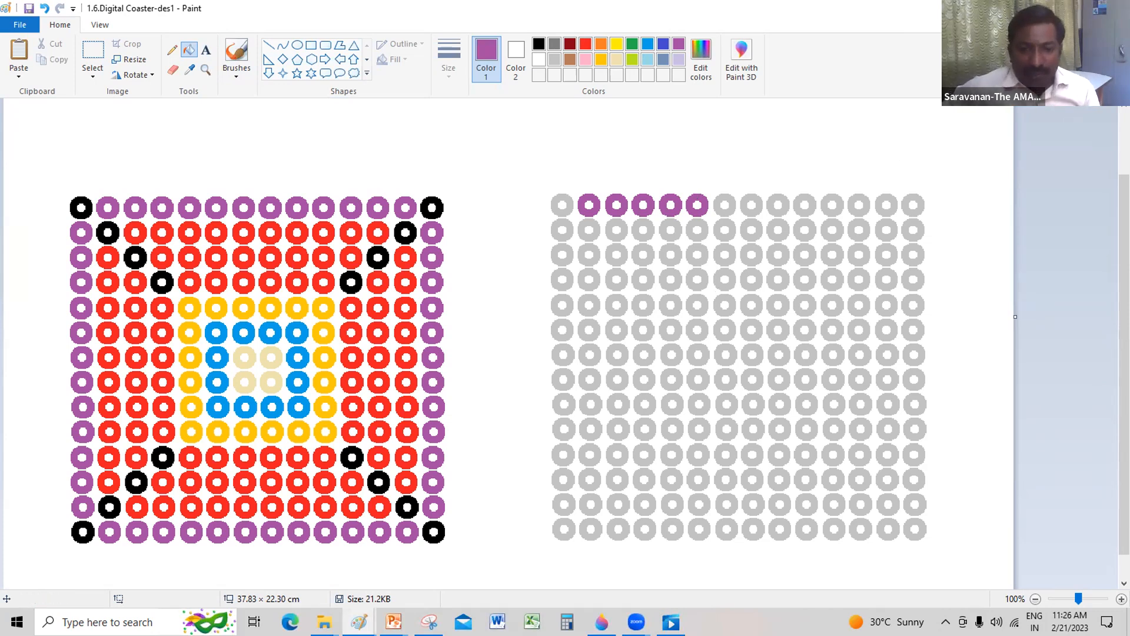
Step: Switch to the Flower vase 2 project in Paint 3D, clear the selection and show the scene in 3D view
mouse_move(602, 623)
click(603, 584)
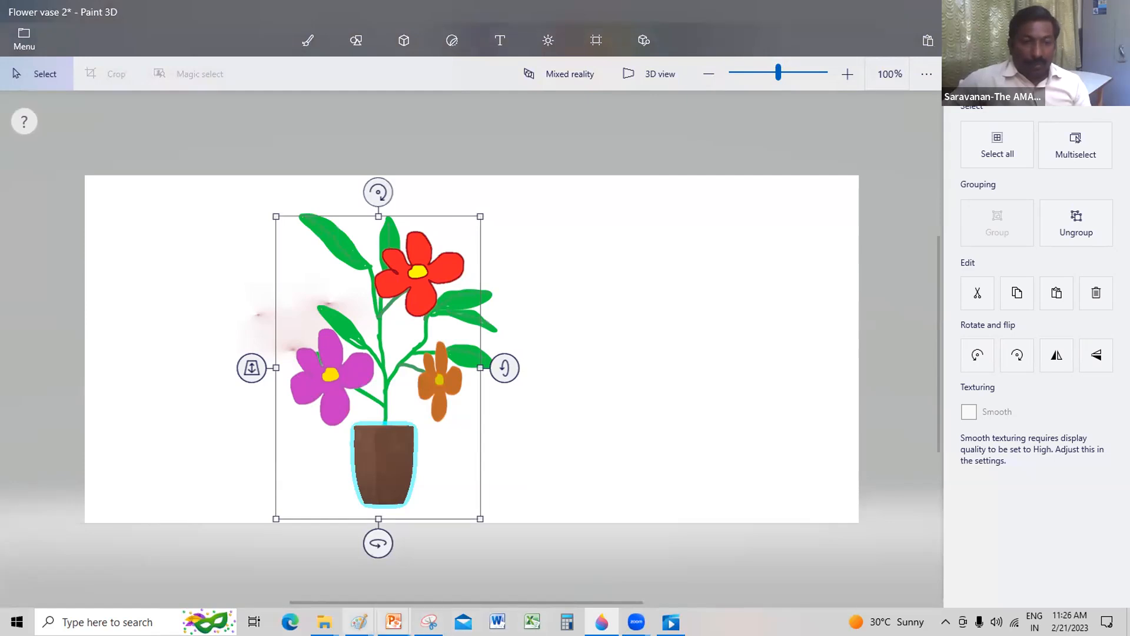
key(b)
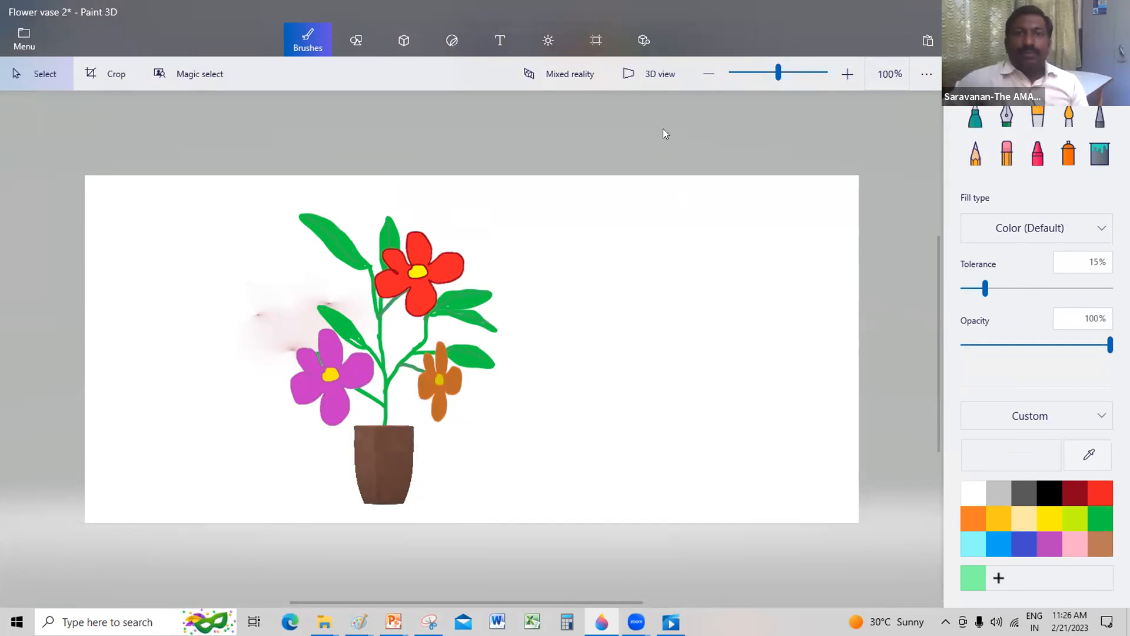
click(646, 64)
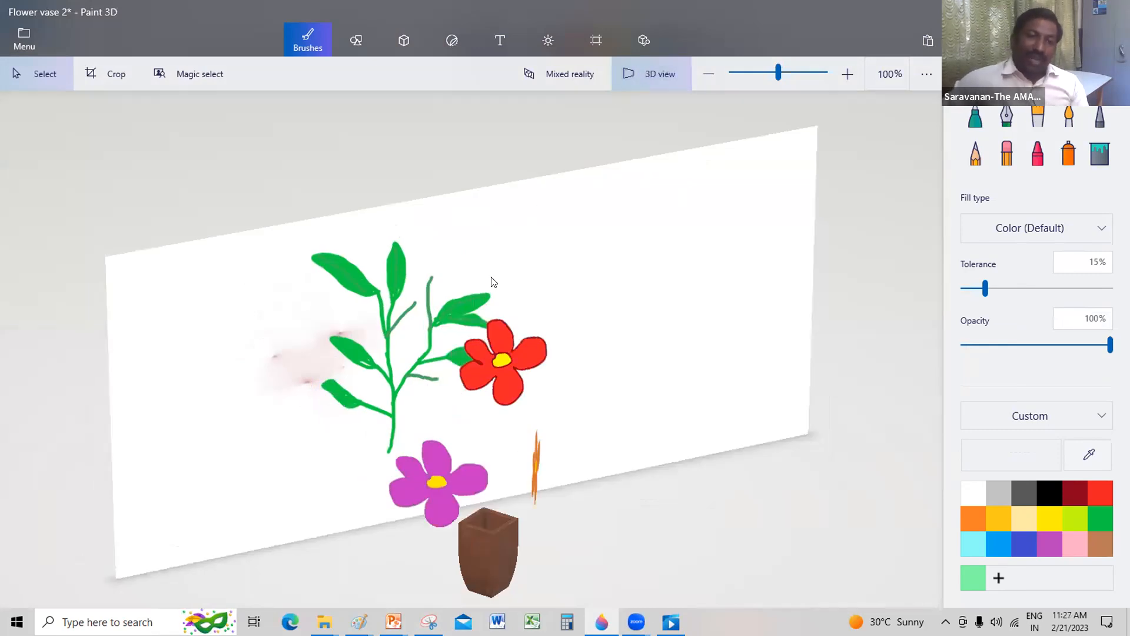
Step: Select the flower pot and the purple flower in the 3D scene to inspect them, and return to the flat view
click(498, 539)
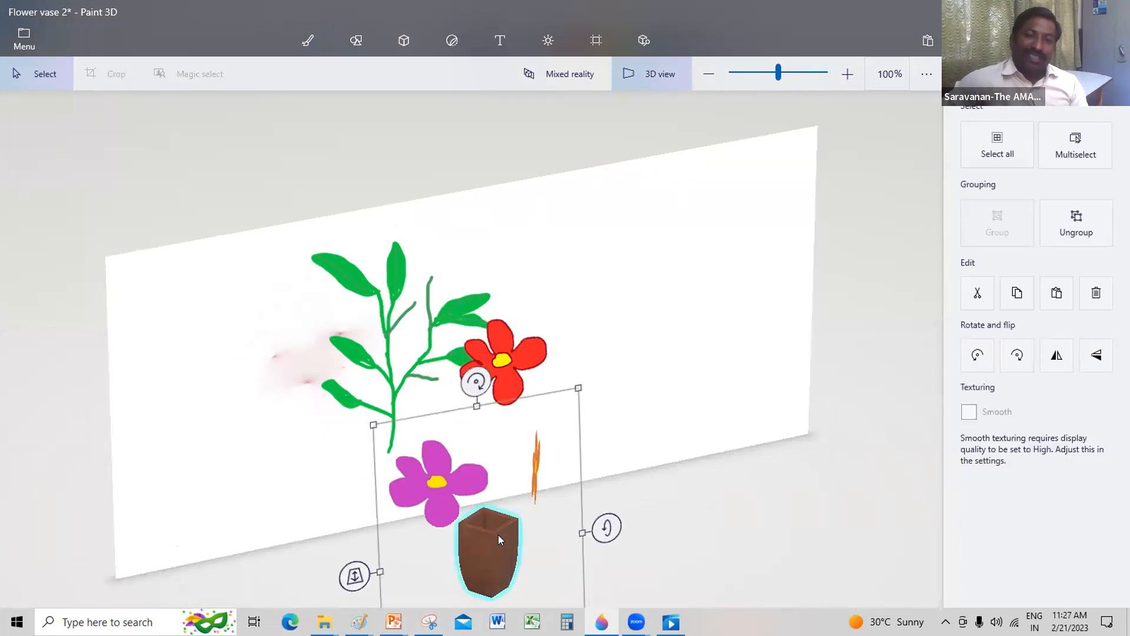
click(450, 484)
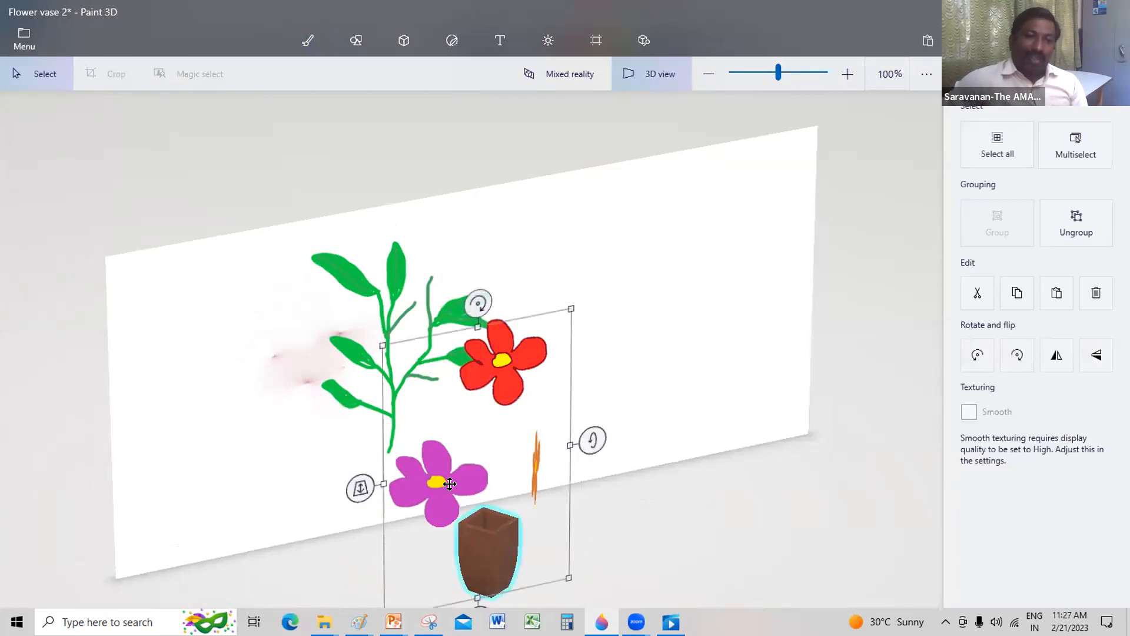
click(498, 335)
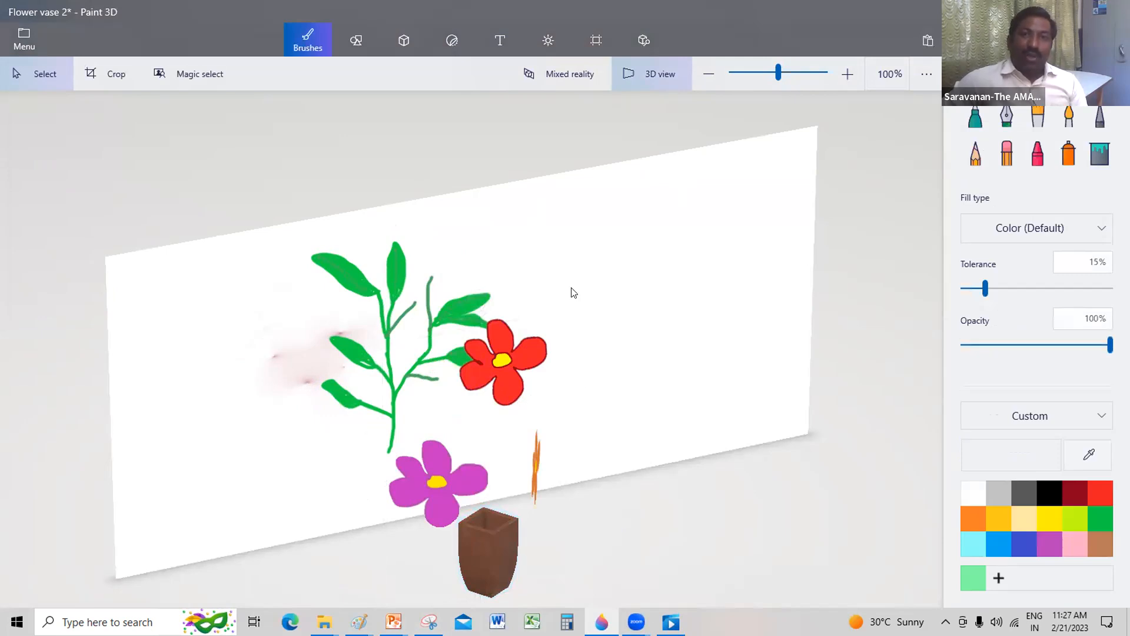
click(650, 76)
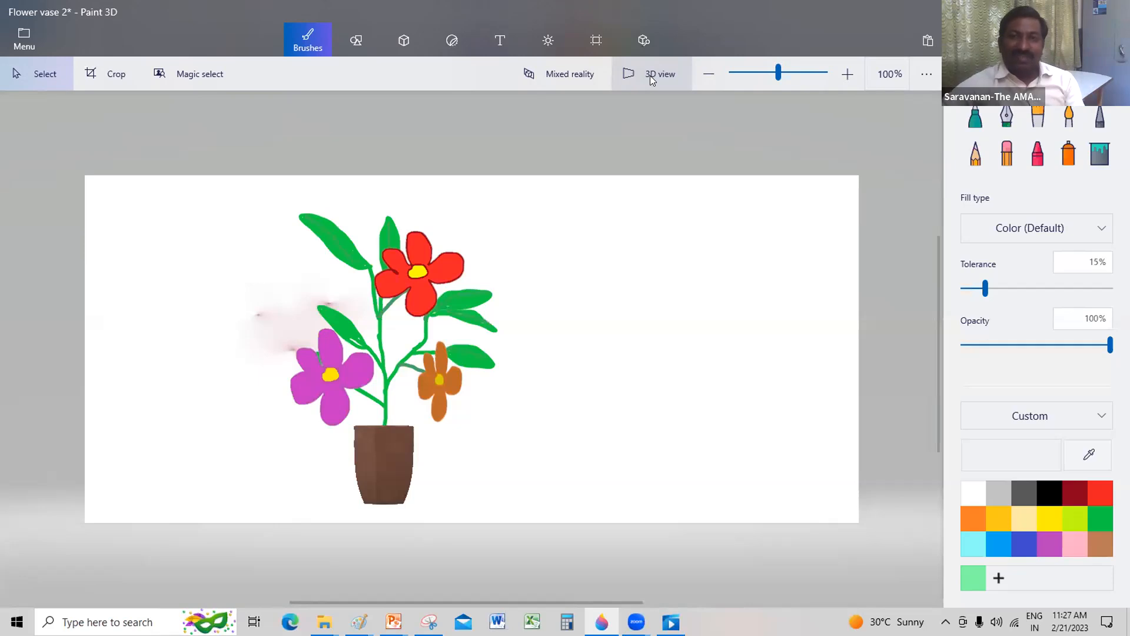
Step: Open the 3D library, leave the flower pot search results, and browse the model categories down to Classroom and back
click(643, 38)
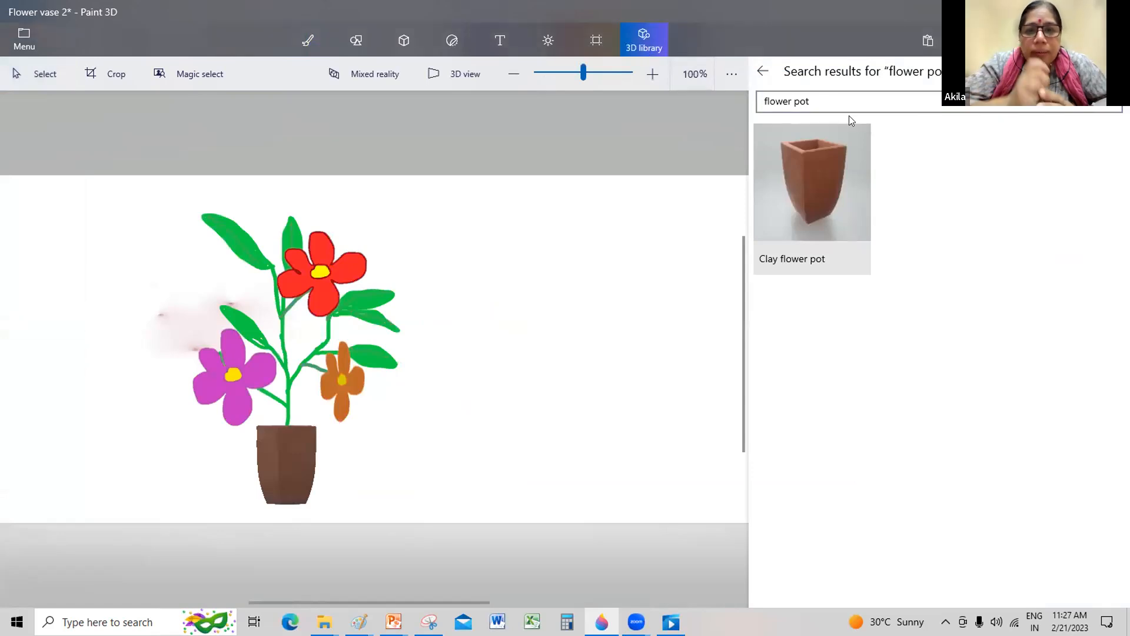
click(765, 70)
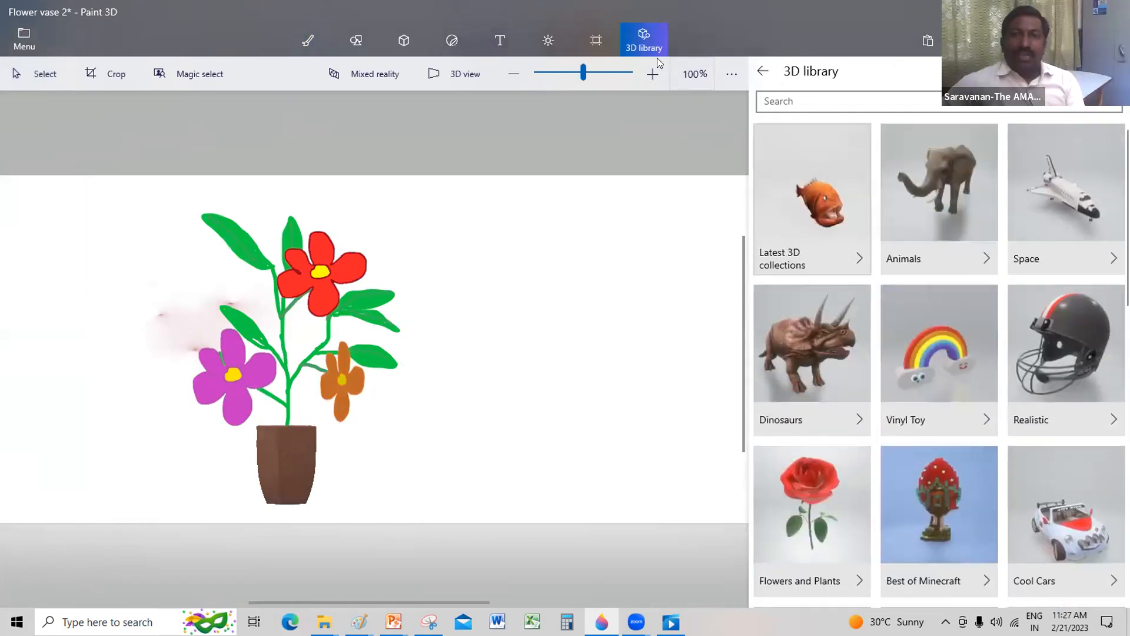
scroll(865, 318, down, 8)
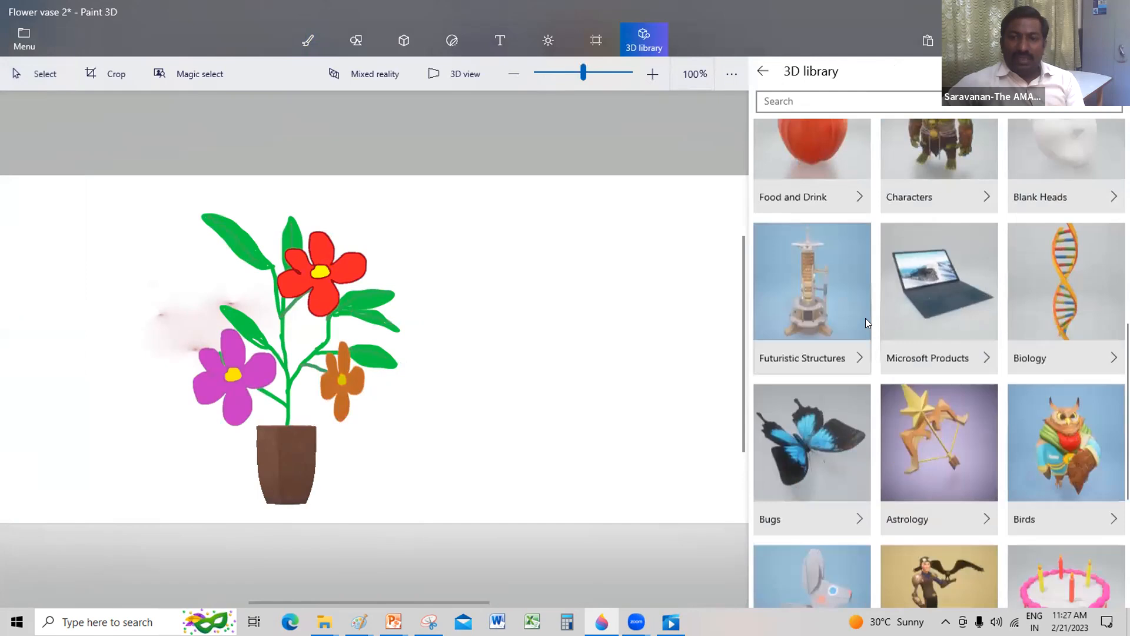
scroll(866, 321, down, 4)
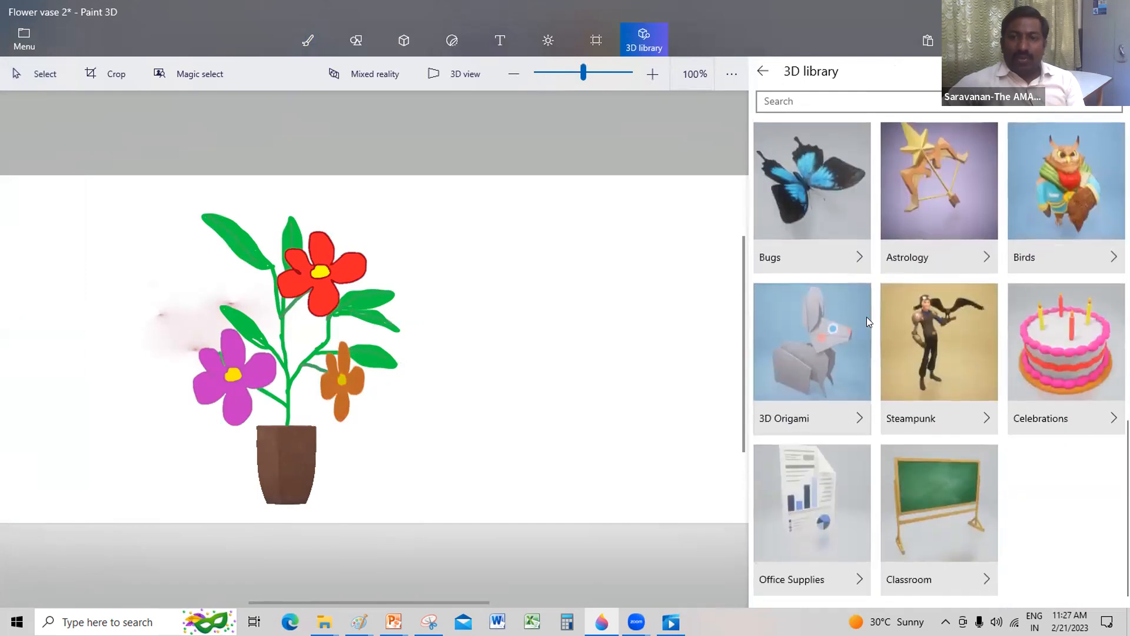
scroll(867, 321, up, 8)
scroll(866, 321, up, 3)
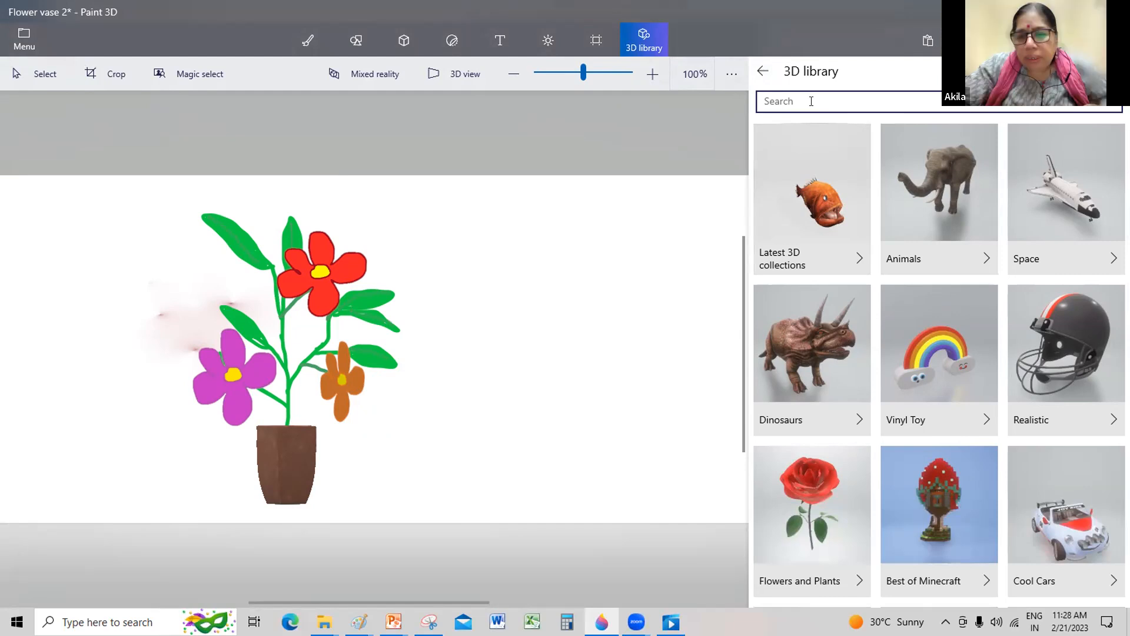
Step: Review the GA Inm-Detail content weekwise presentation and the open Paint drawings, and switch back to the 3D library search in Paint 3D
click(1049, 11)
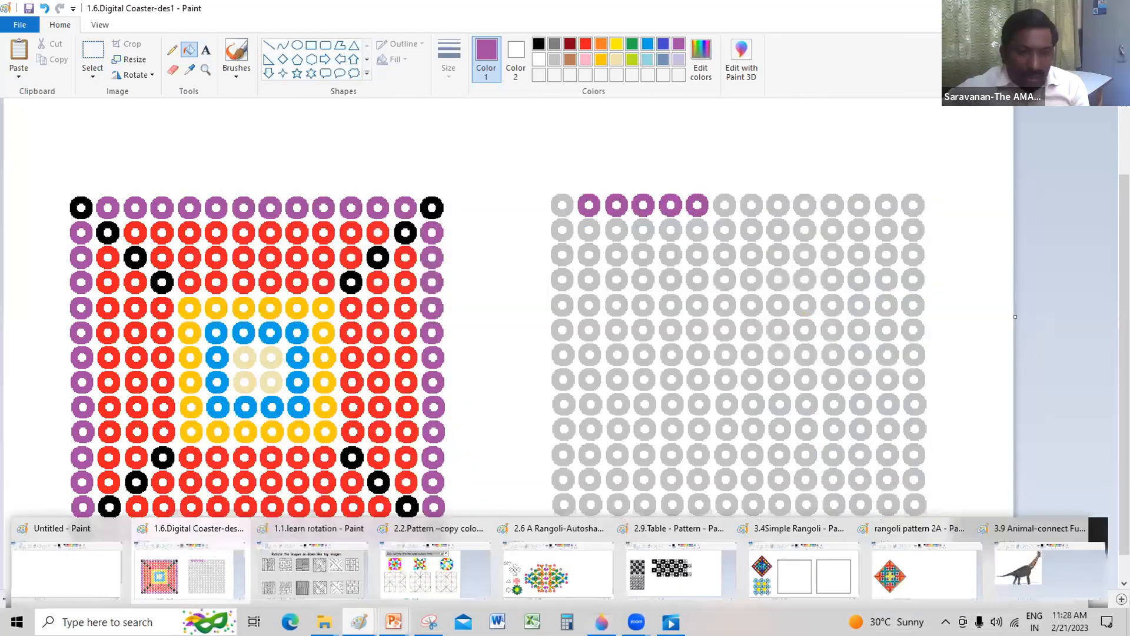
mouse_move(394, 622)
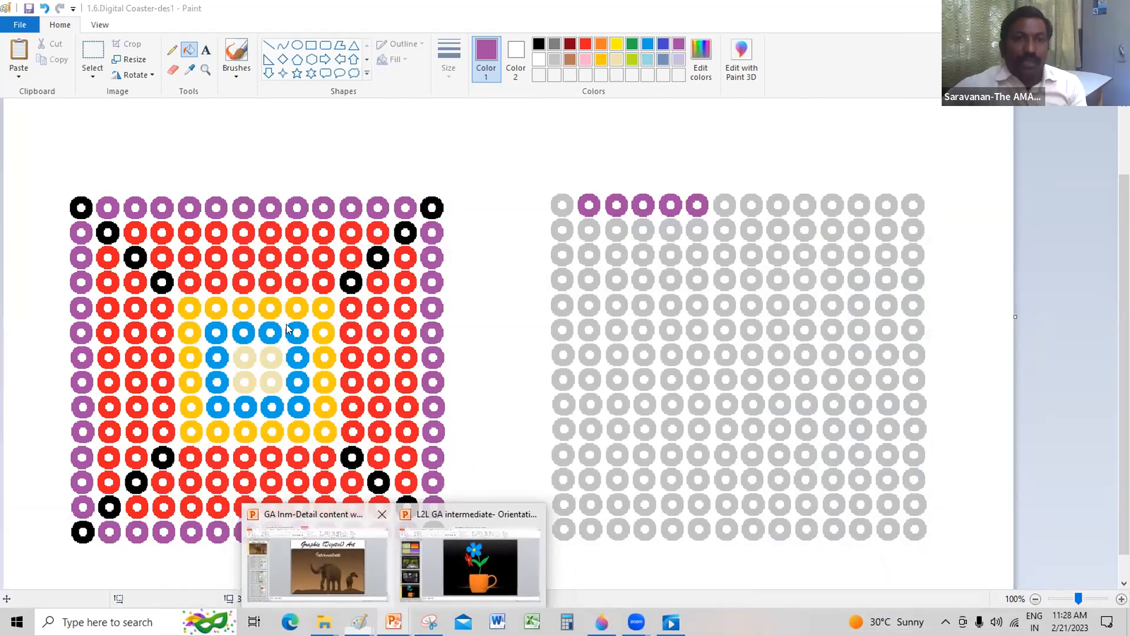
click(343, 562)
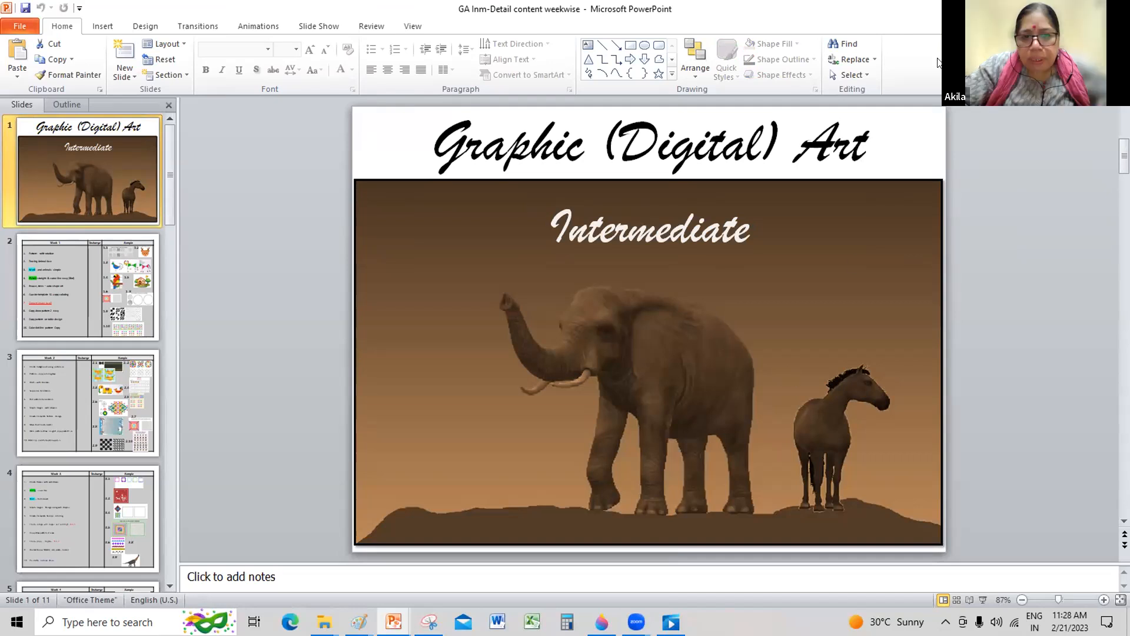
key(alt+Tab)
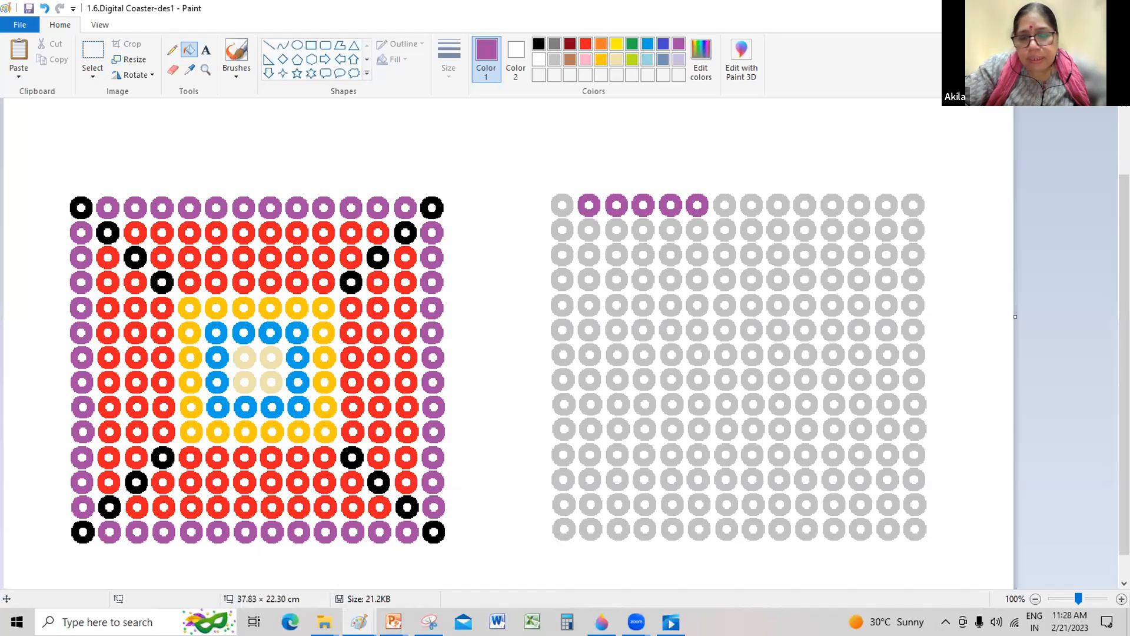
key(alt+Tab)
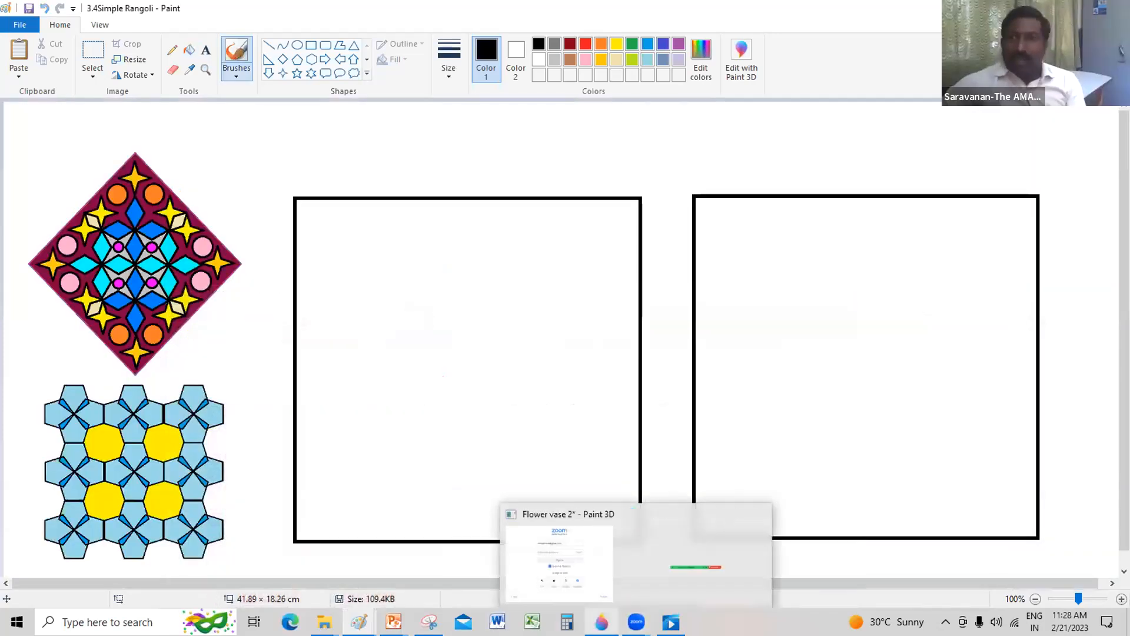
key(alt+Tab)
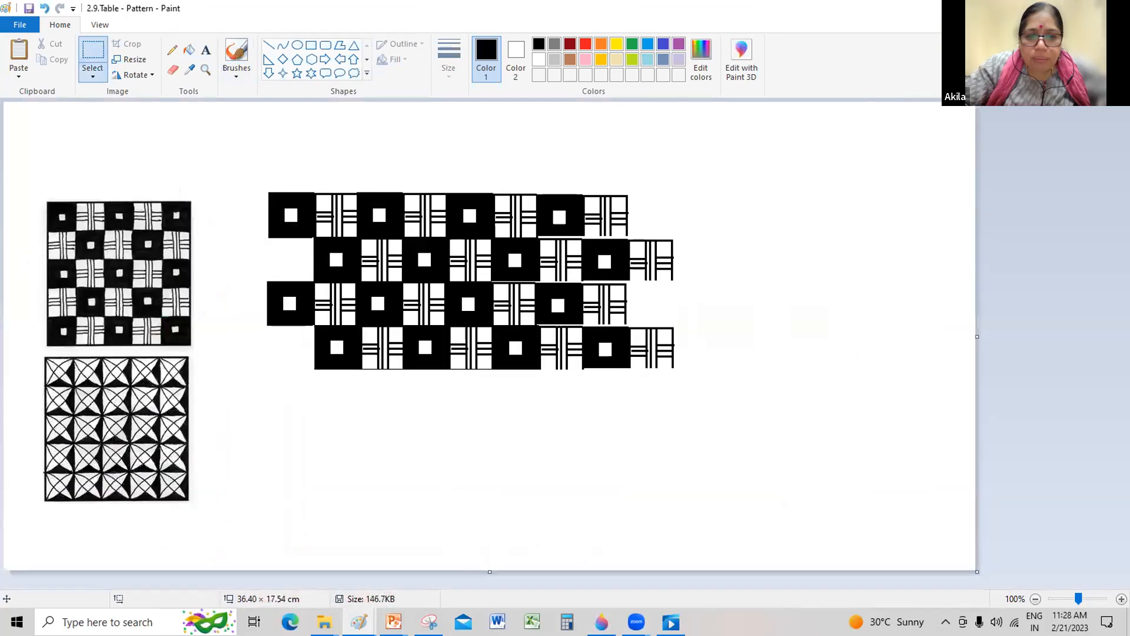
key(alt+Tab)
key(alt+Tab)
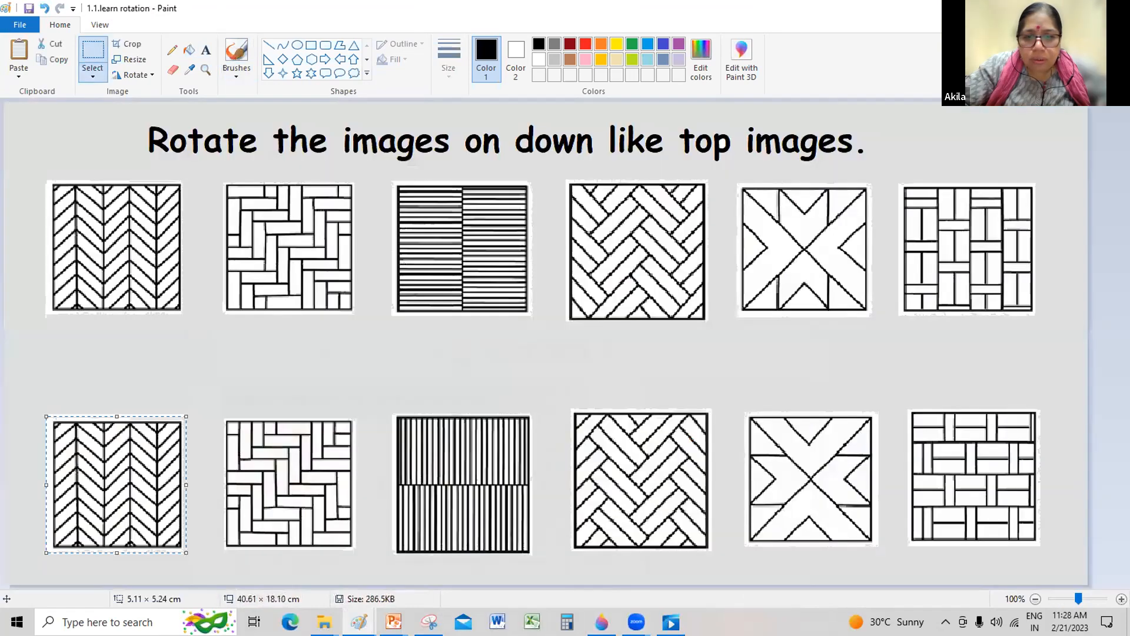
click(1049, 8)
click(601, 622)
click(790, 100)
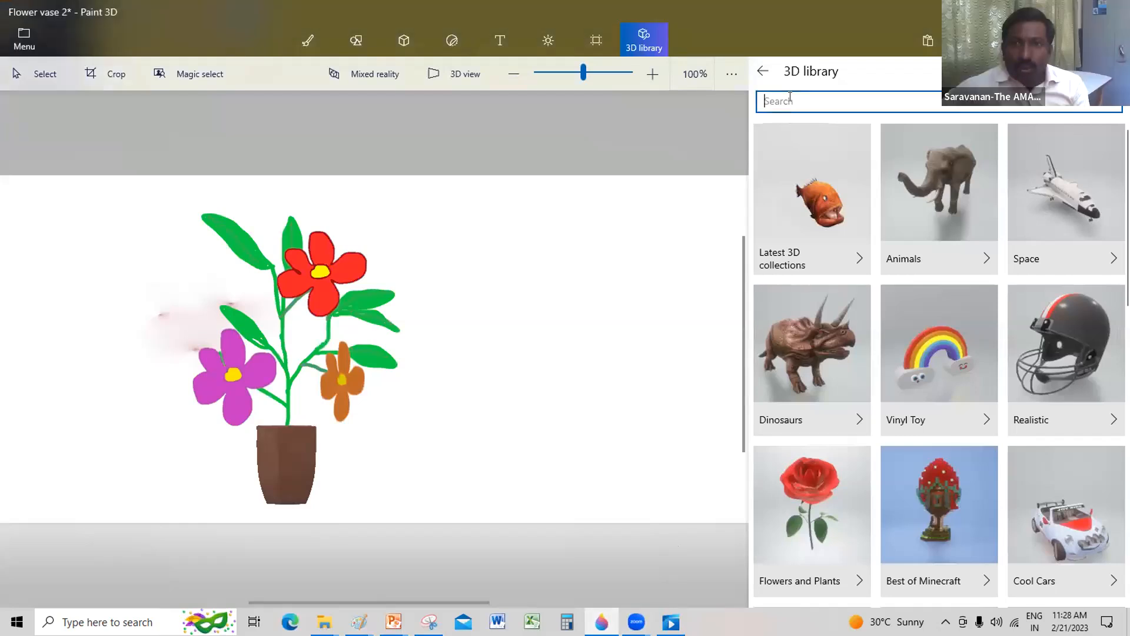
text(hor)
key(BackSpace)
key(BackSpace)
key(BackSpace)
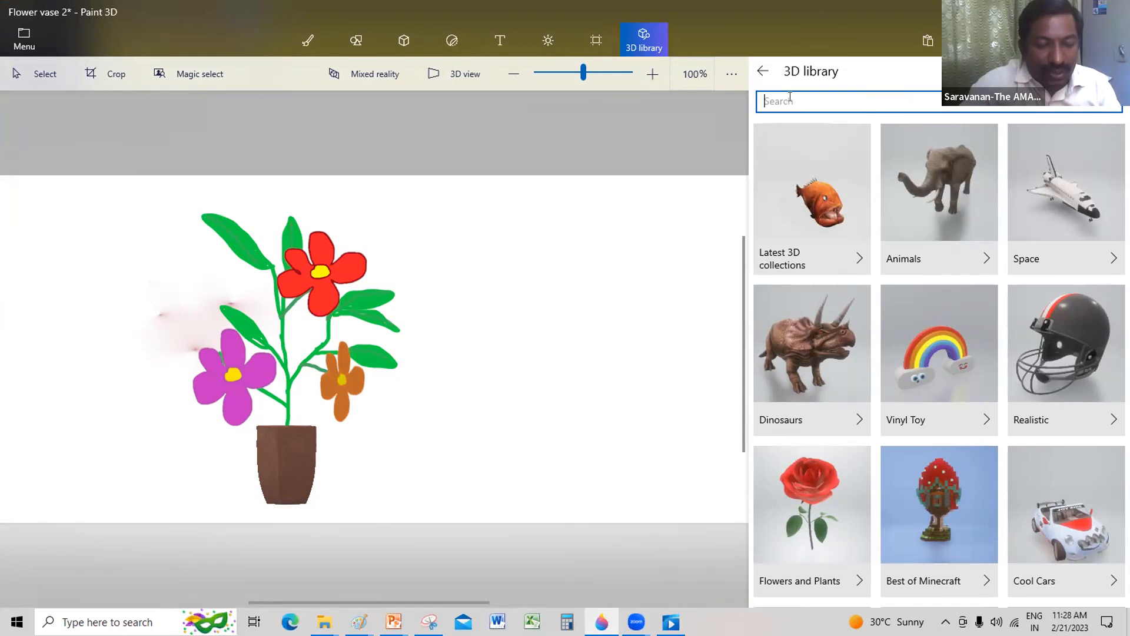
text(gir)
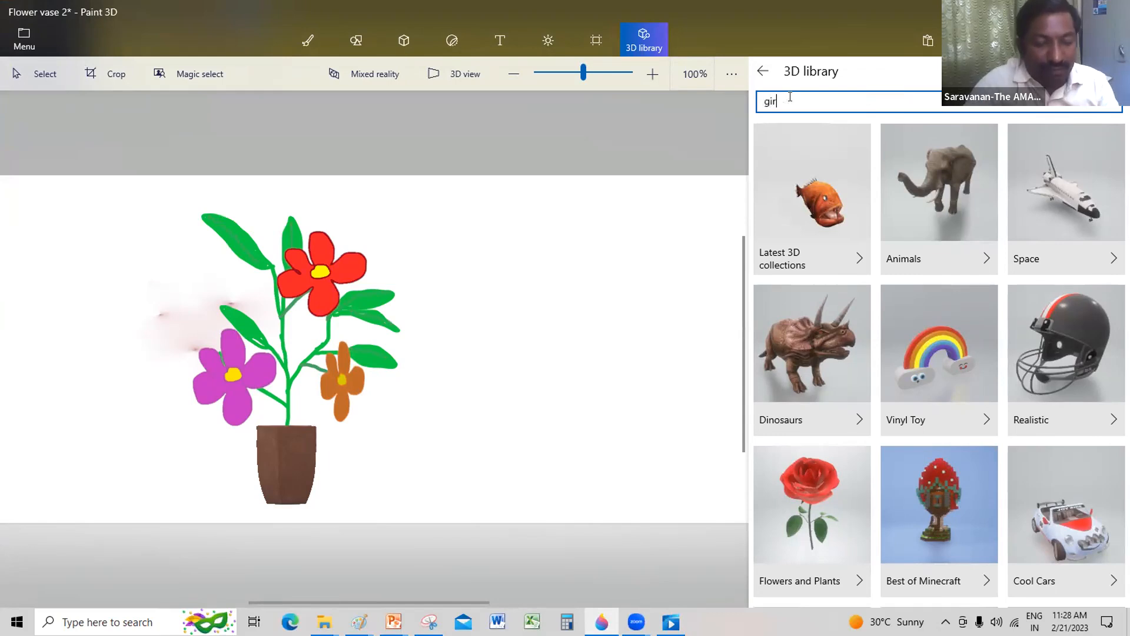
key(BackSpace)
key(BackSpace)
key(BackSpace)
Step: Search the 3D library for camel
text(came)
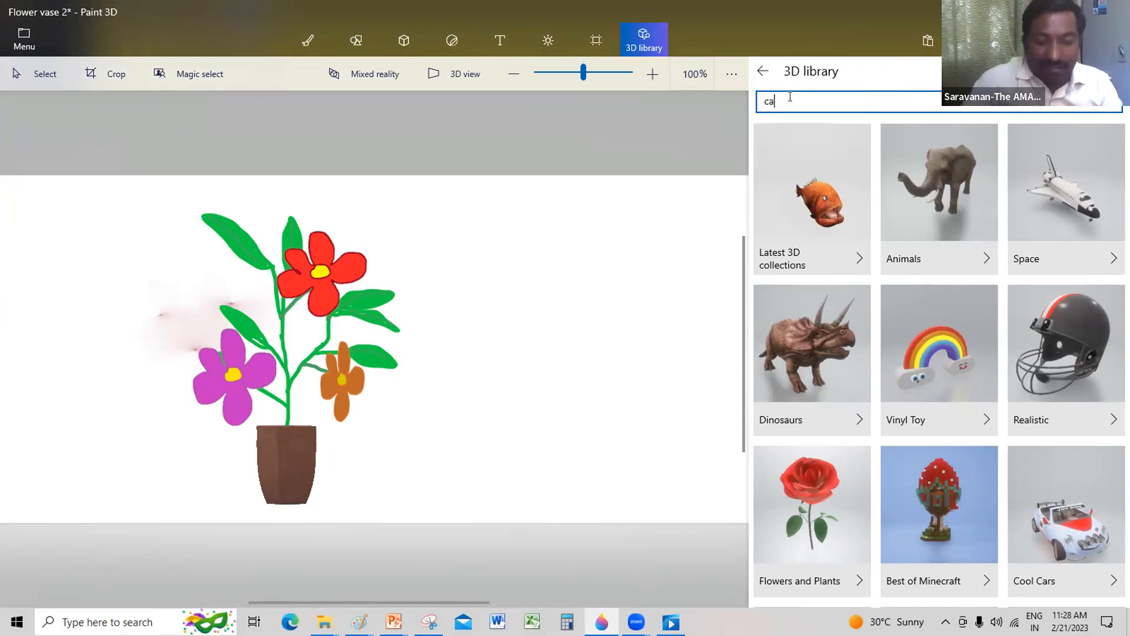
key(Return)
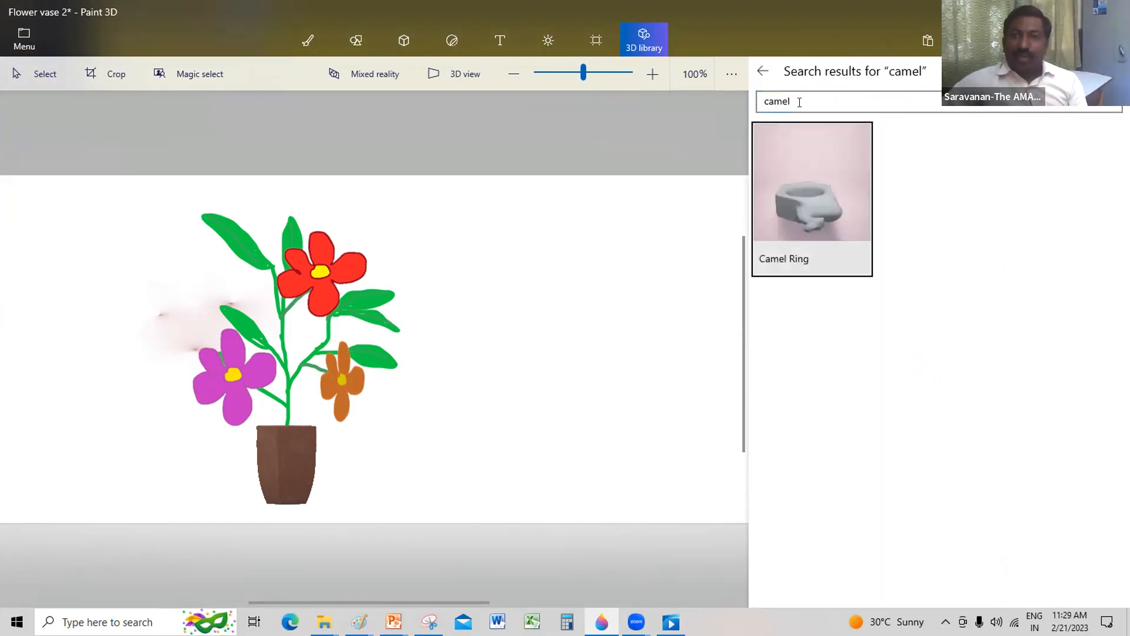
Step: Search the 3D library for zebra and insert the Zebra model into the scene
drag(800, 102, 715, 106)
key(BackSpace)
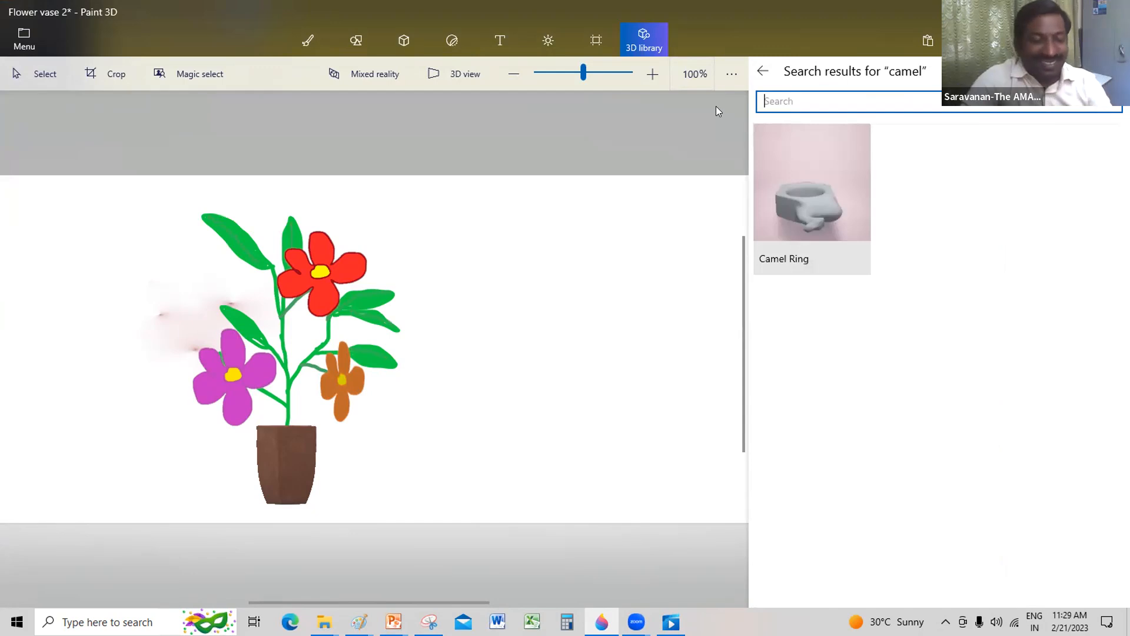
text(zebra)
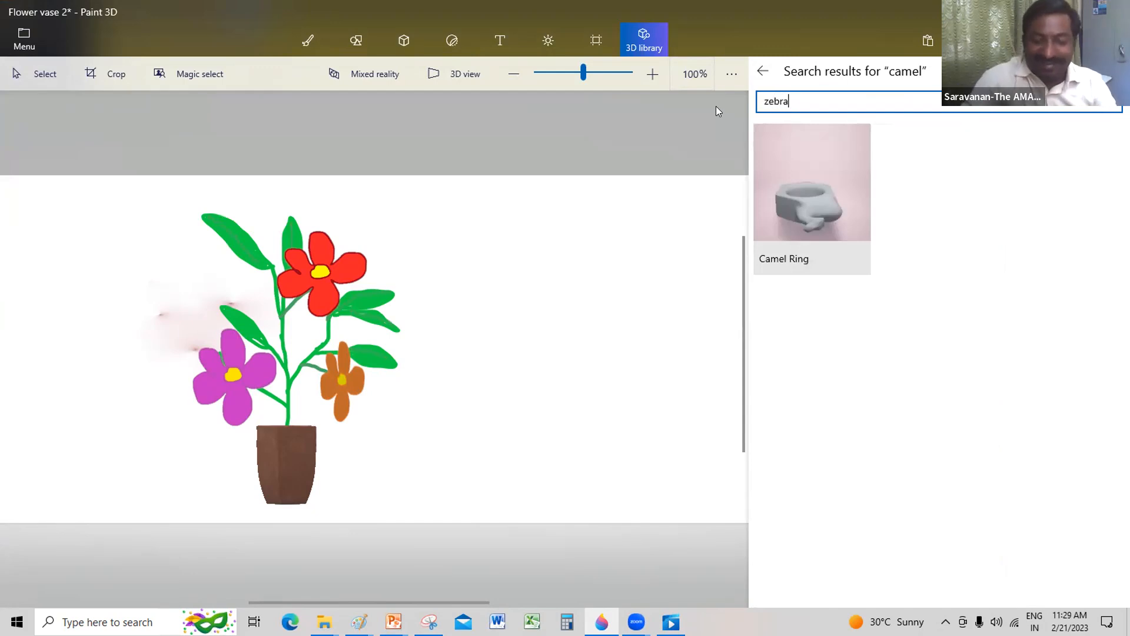
key(Return)
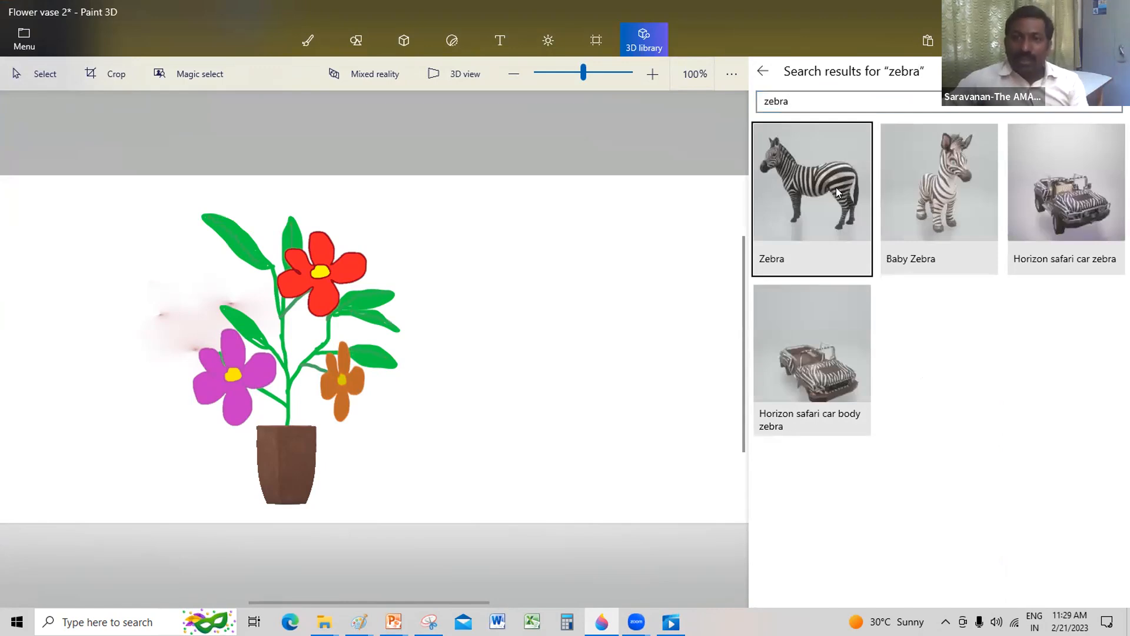
click(822, 213)
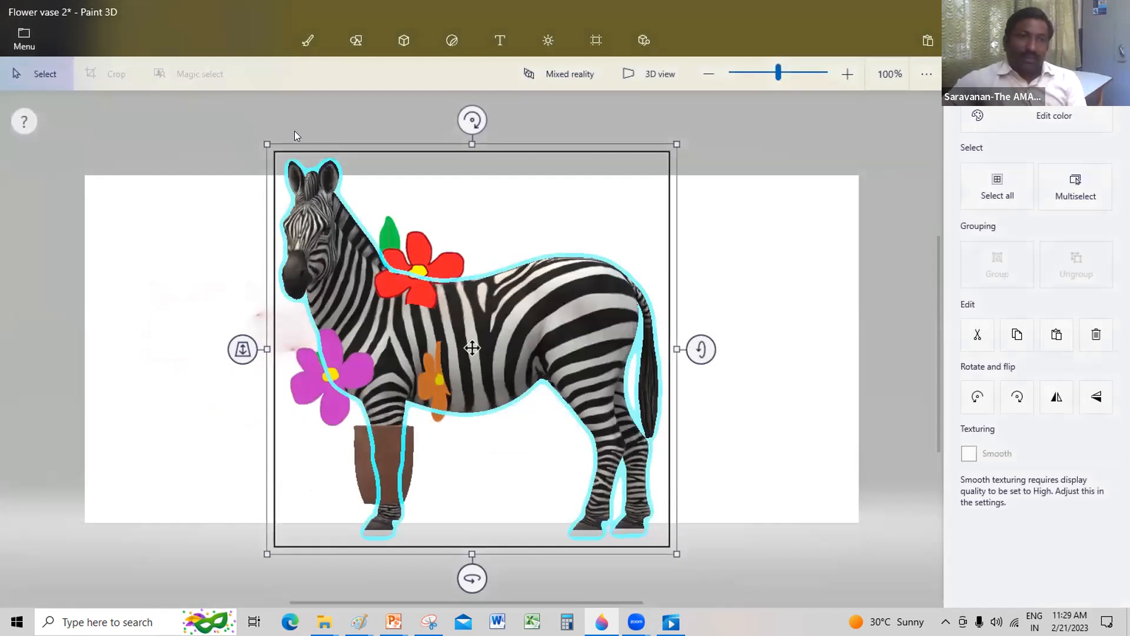
Step: Shrink the zebra and move it into the empty canvas area beside the flower vase
drag(267, 144, 473, 290)
drag(541, 361, 660, 322)
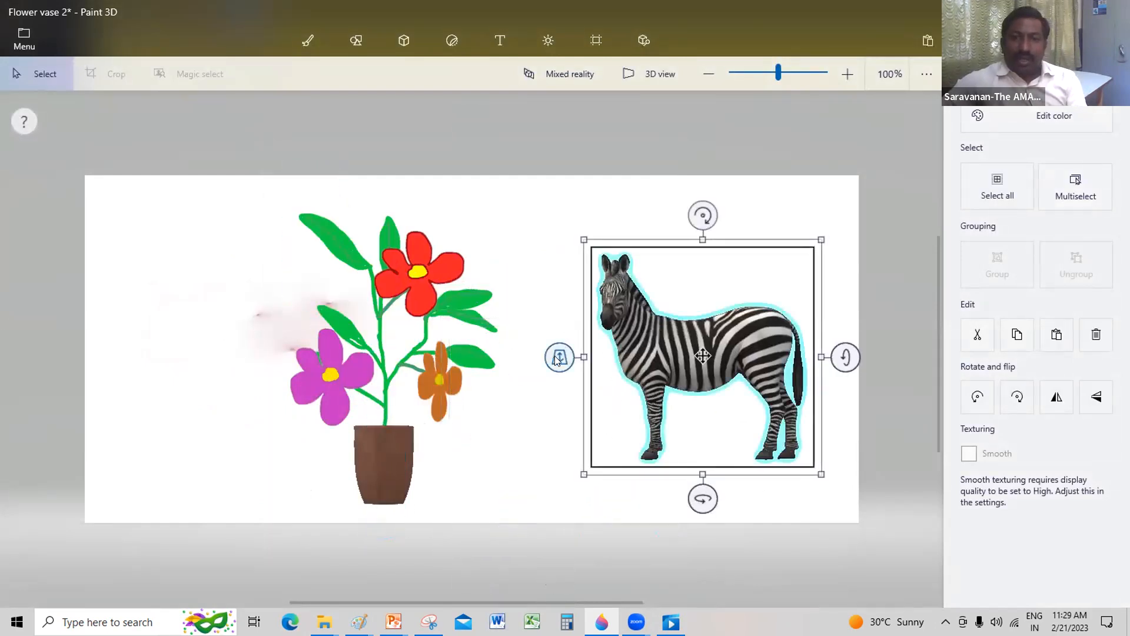
drag(567, 364, 611, 387)
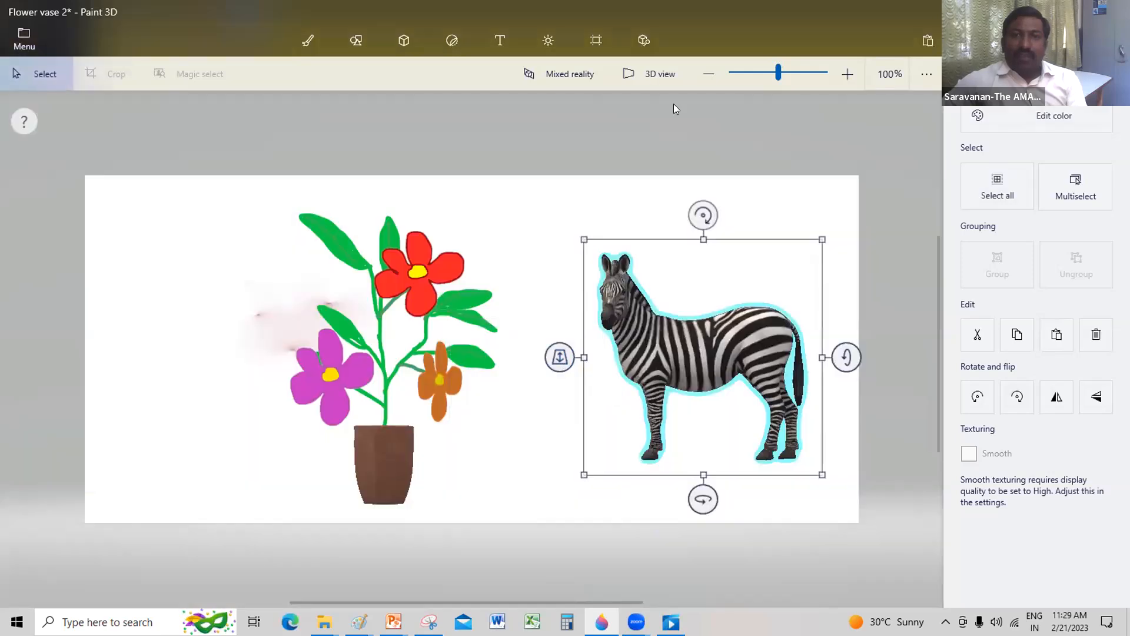
Step: Check the zebra in 3D view, return to the flat view, and turn it about its vertical axis to face the other way
click(650, 74)
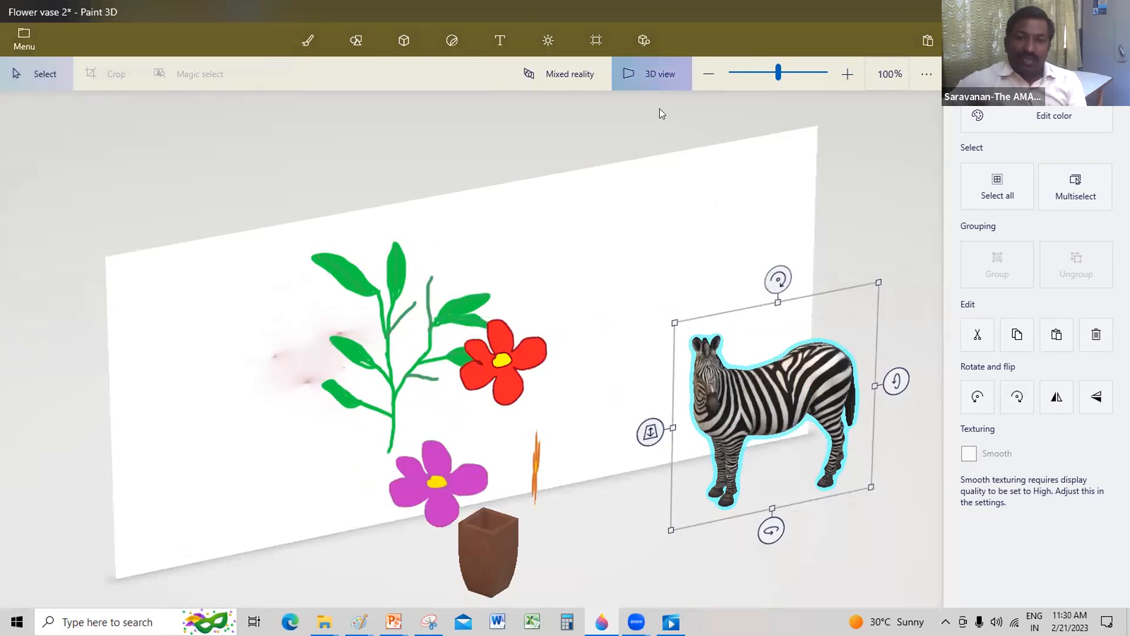
click(618, 59)
mouse_move(686, 499)
mouse_down()
mouse_move(642, 499)
mouse_move(703, 499)
mouse_up()
drag(624, 501, 565, 469)
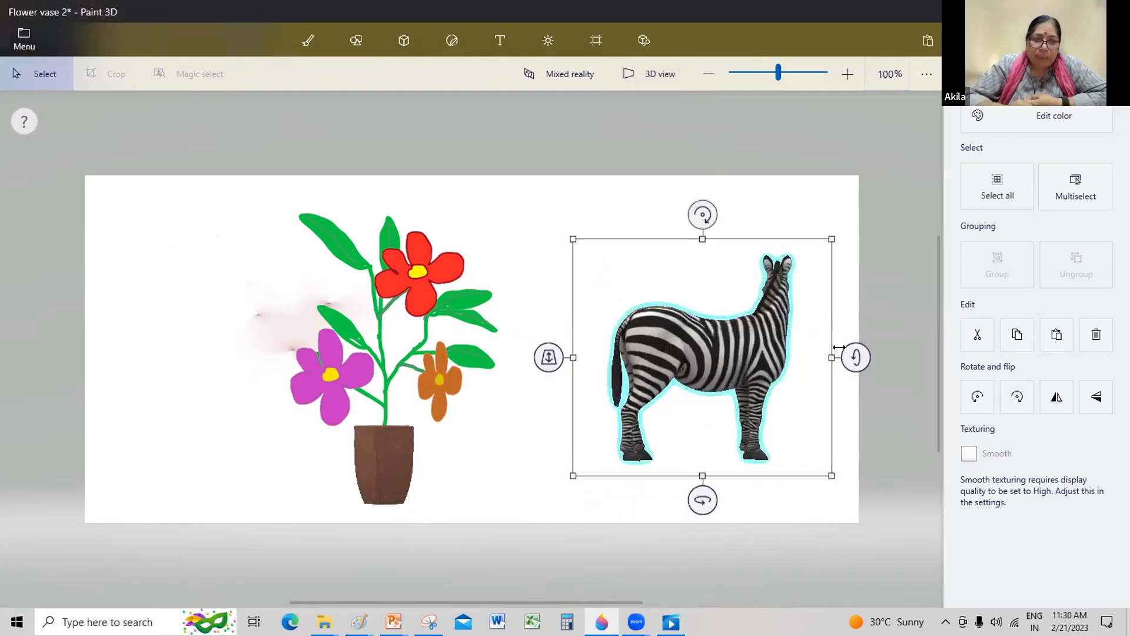
Step: Tilt the zebra about its horizontal axis and turn it until its head shows in profile, adjust its depth, and clear the selection
click(840, 351)
drag(848, 353, 840, 179)
drag(851, 355, 847, 186)
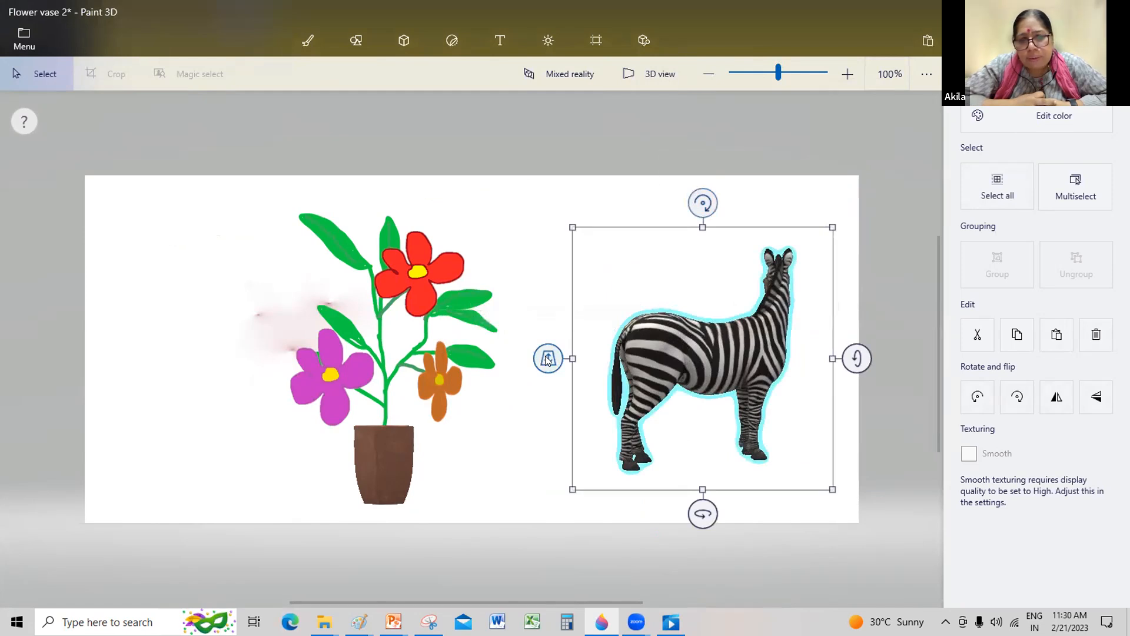
drag(549, 358, 610, 341)
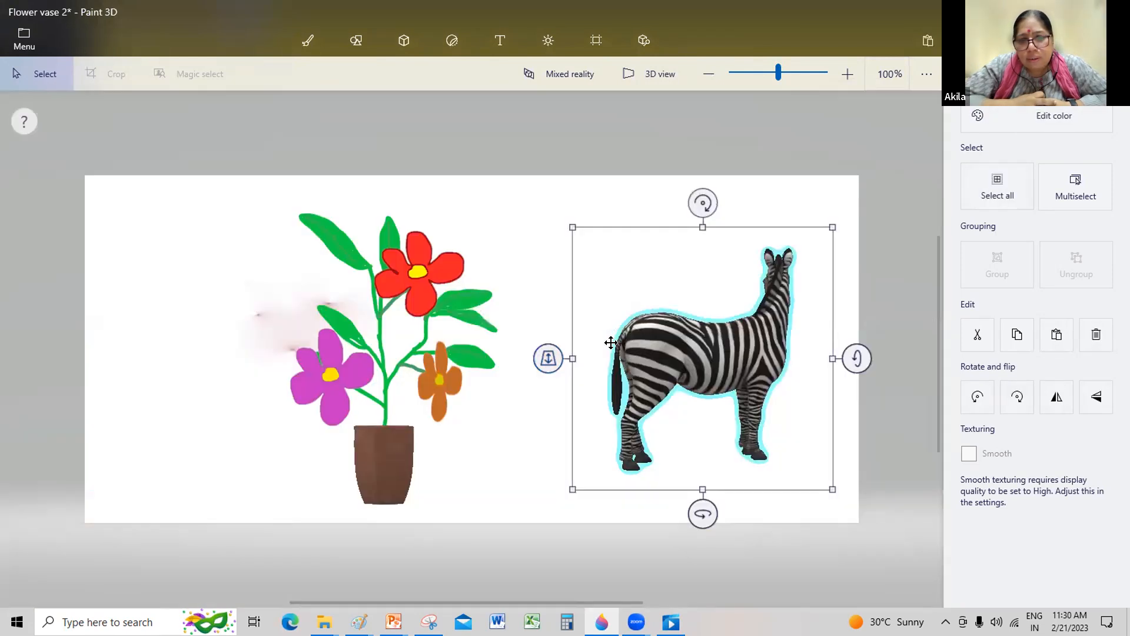
drag(701, 512, 598, 524)
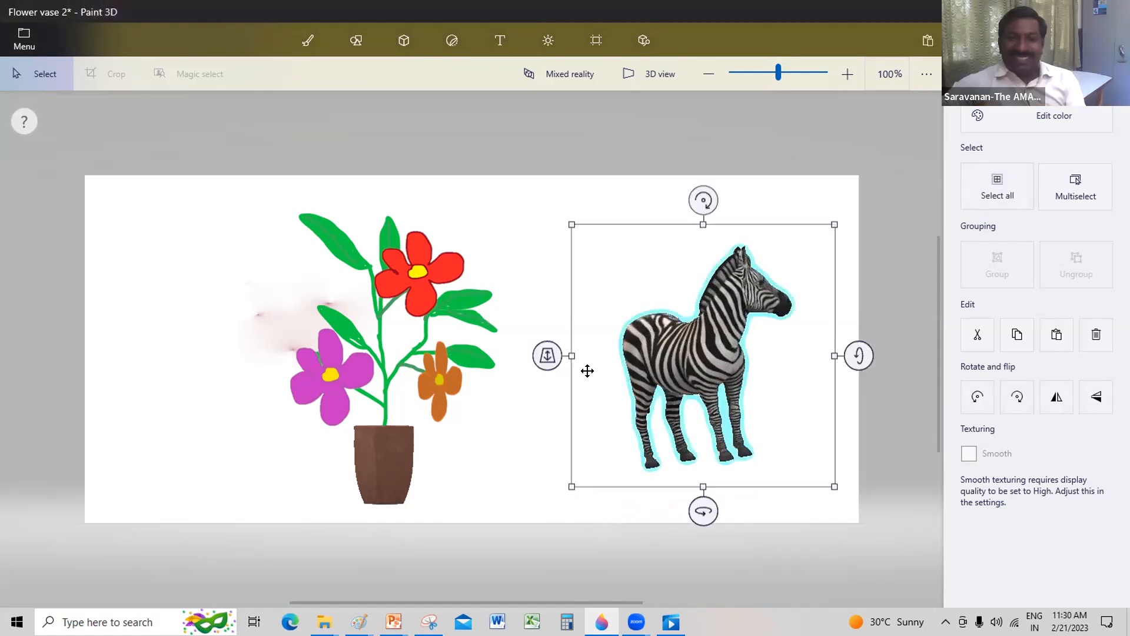
drag(545, 365, 546, 412)
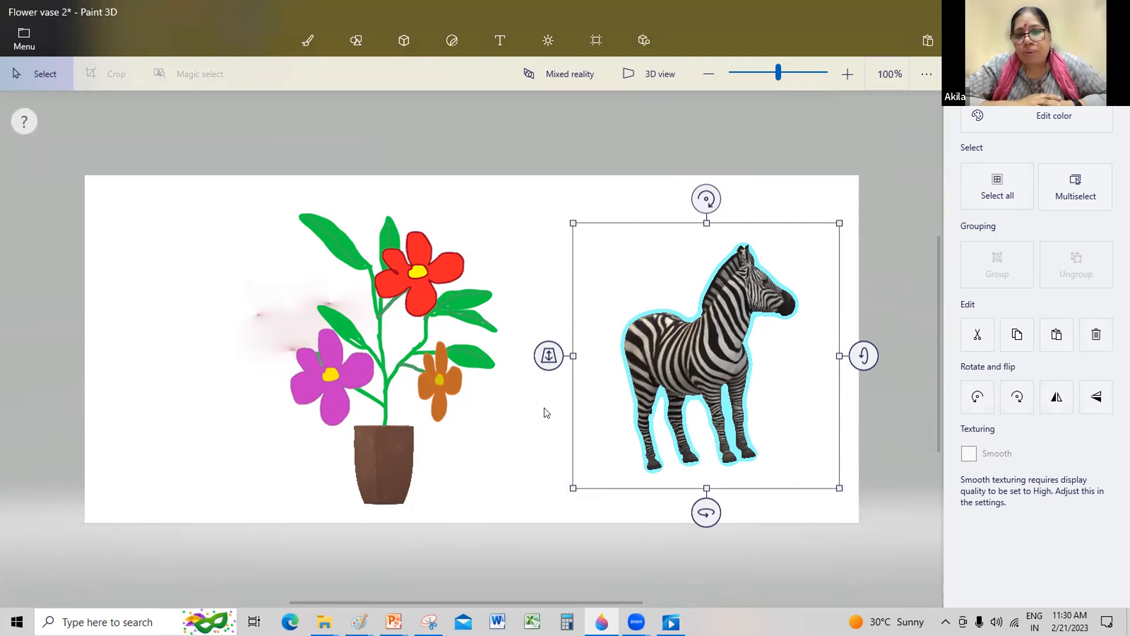
click(551, 255)
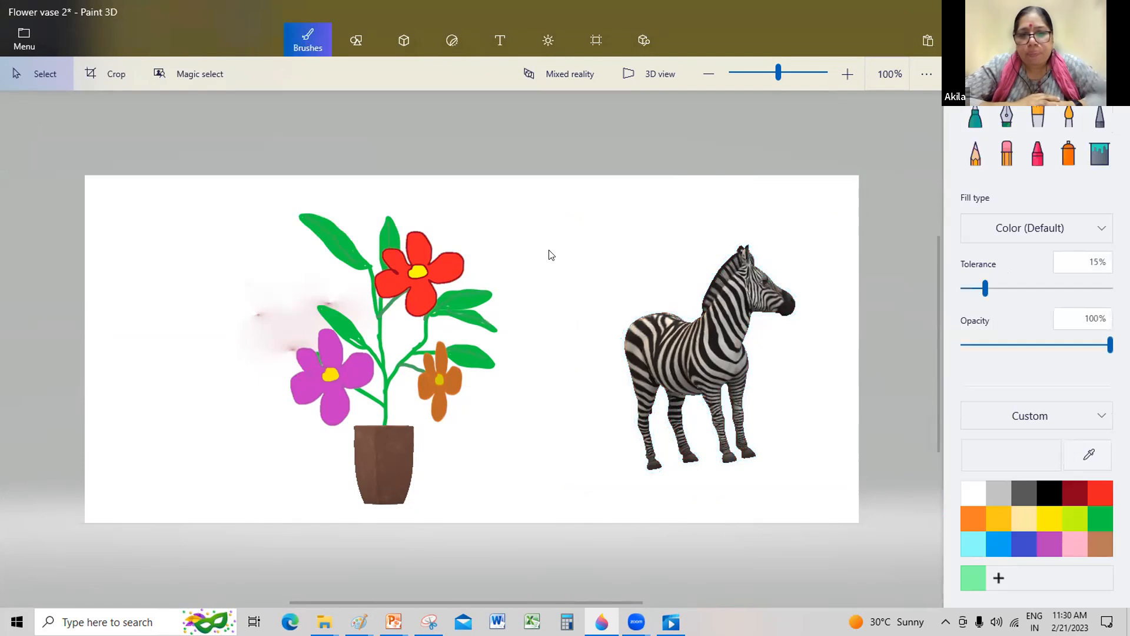
Step: Reselect the zebra, make it slightly smaller, and fine-tune its orientation by turning, tilting and rolling it on its three axes
click(726, 338)
mouse_move(572, 487)
mouse_down()
mouse_move(545, 461)
mouse_move(540, 434)
mouse_move(726, 404)
mouse_up()
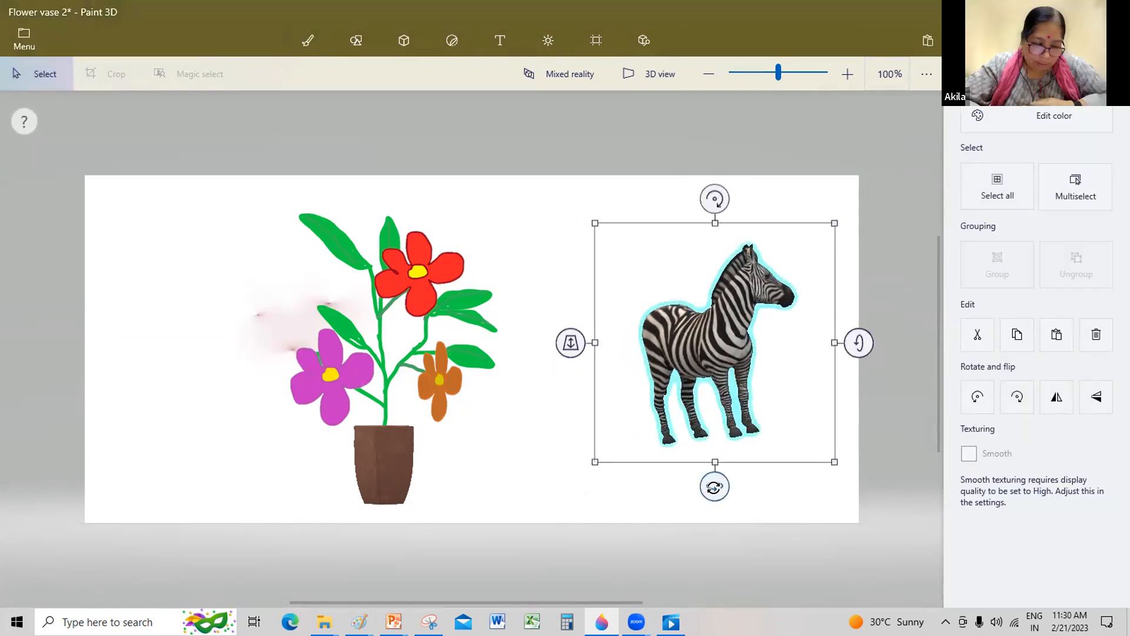
drag(714, 487, 735, 484)
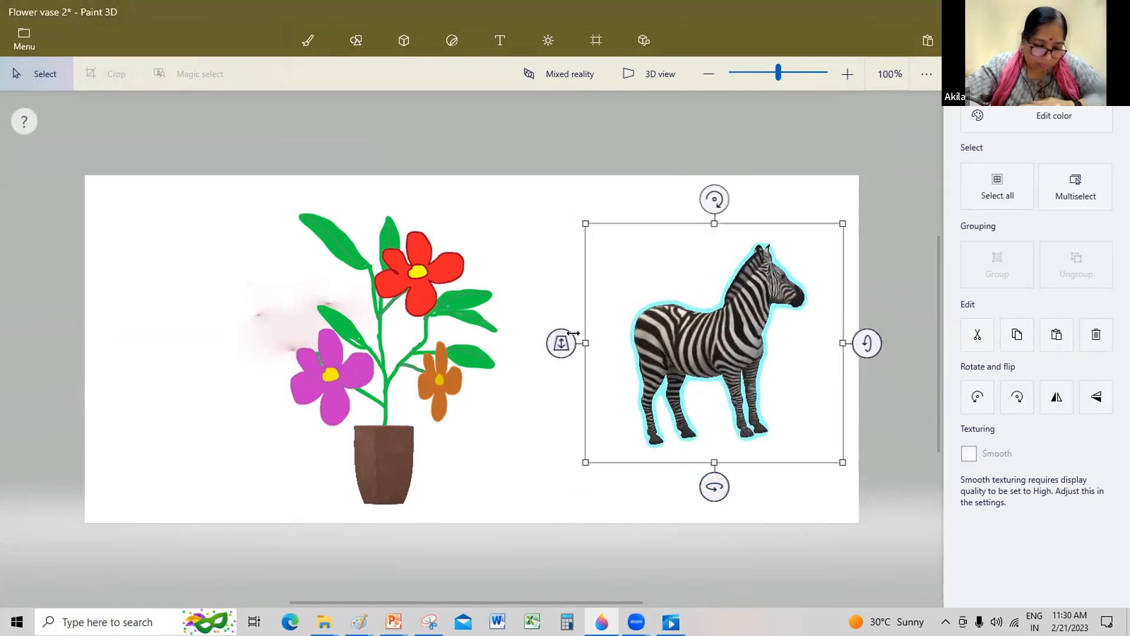
drag(867, 343, 870, 363)
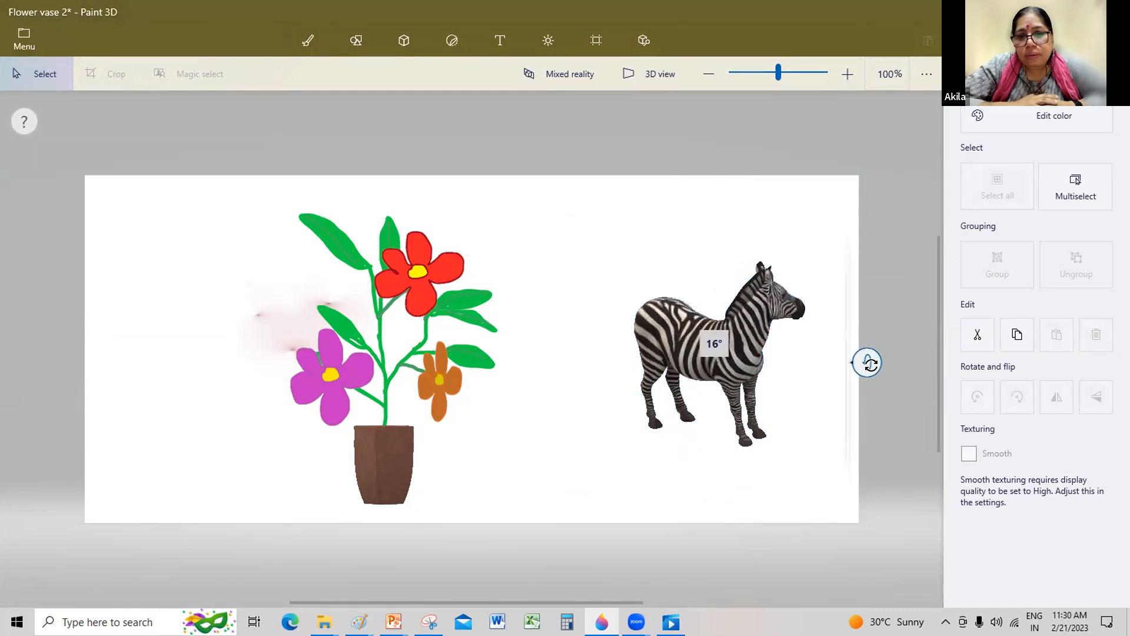
drag(871, 363, 867, 324)
drag(714, 196, 752, 196)
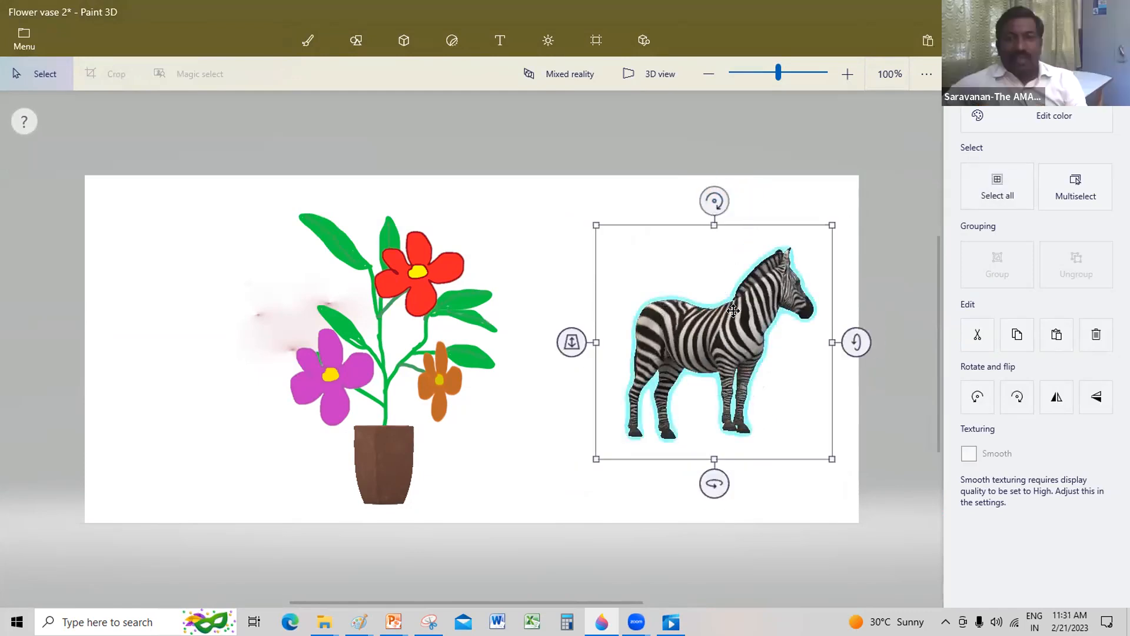
Step: Copy the zebra model and minimise the Paint 3D window to show the desktop
key(ctrl+c)
click(1047, 12)
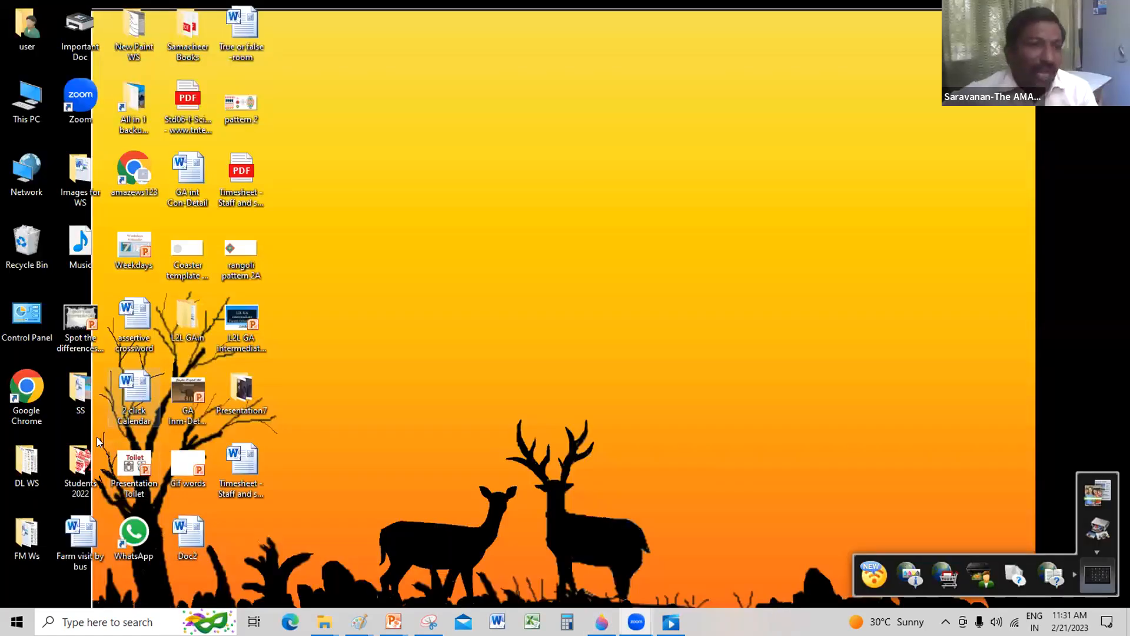
Step: Open the "bg feb13" gradient background in Paint from the student's arts subfolder of the Students 2022 desktop folder
double_click(77, 465)
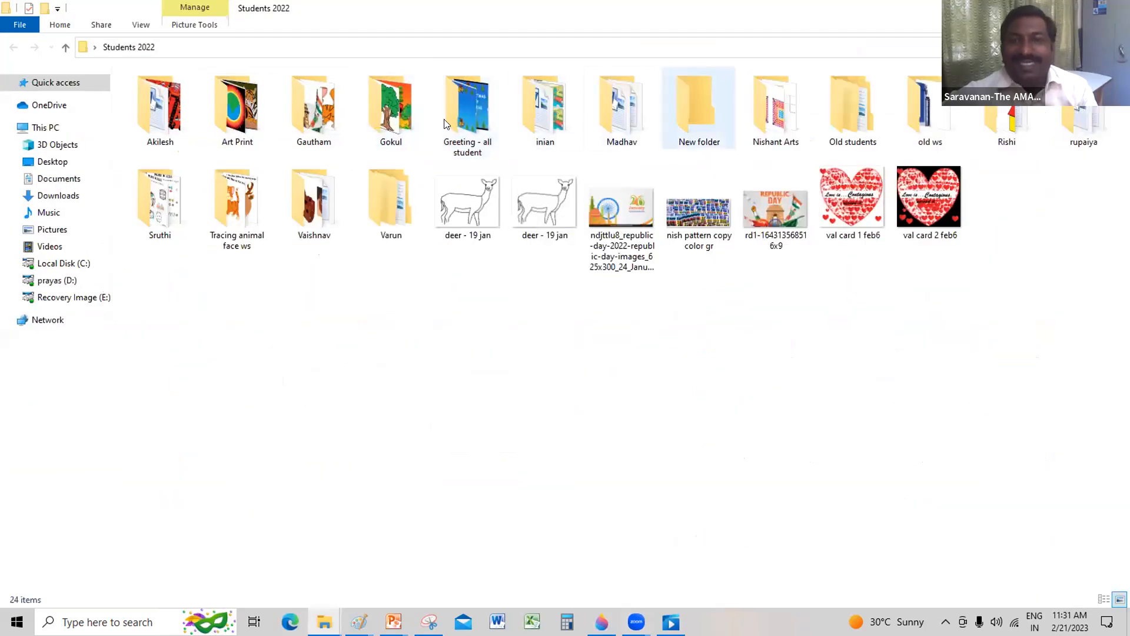
double_click(776, 111)
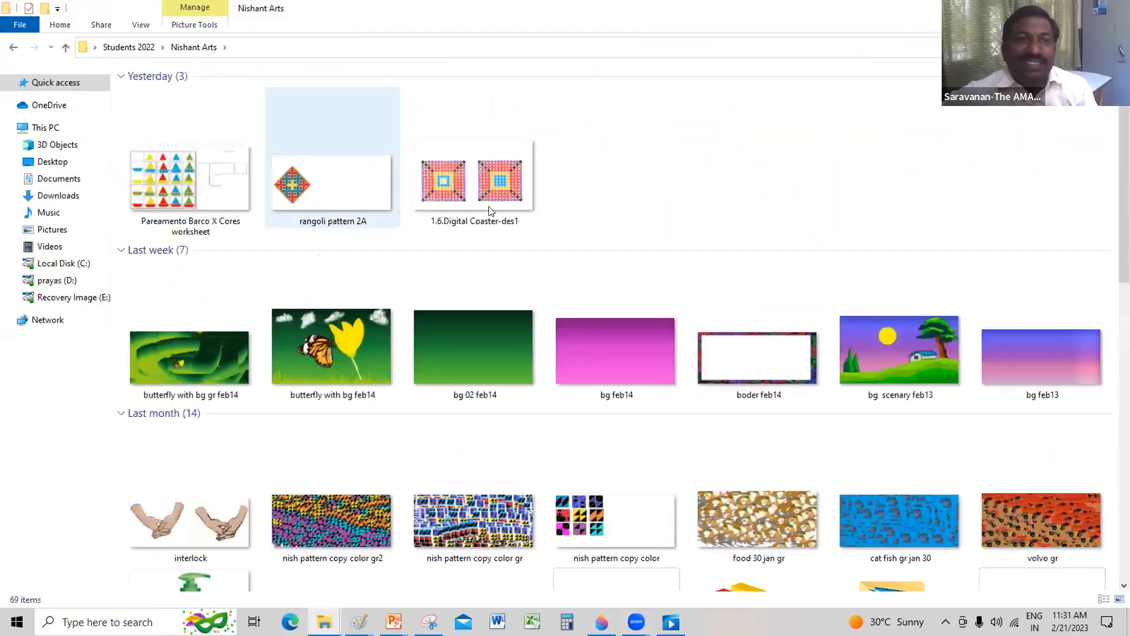
scroll(573, 202, down, 4)
scroll(1054, 339, up, 4)
double_click(1052, 339)
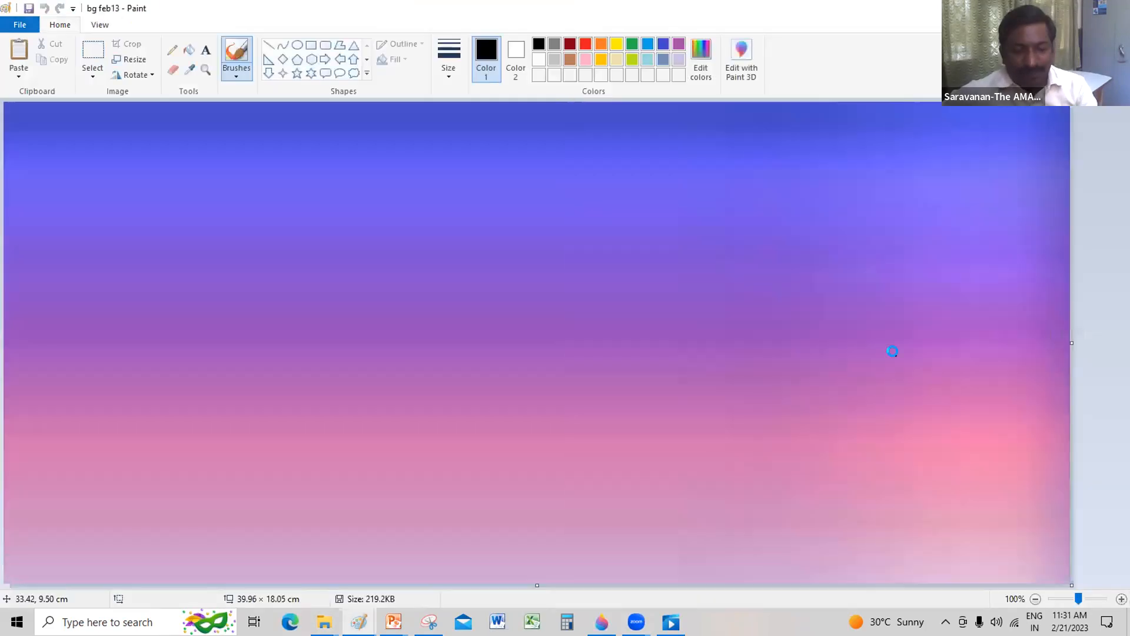
Step: Paste the copied zebra onto the gradient background, turn on transparent selection, and position it near the middle of the canvas
key(ctrl+v)
drag(79, 177, 526, 384)
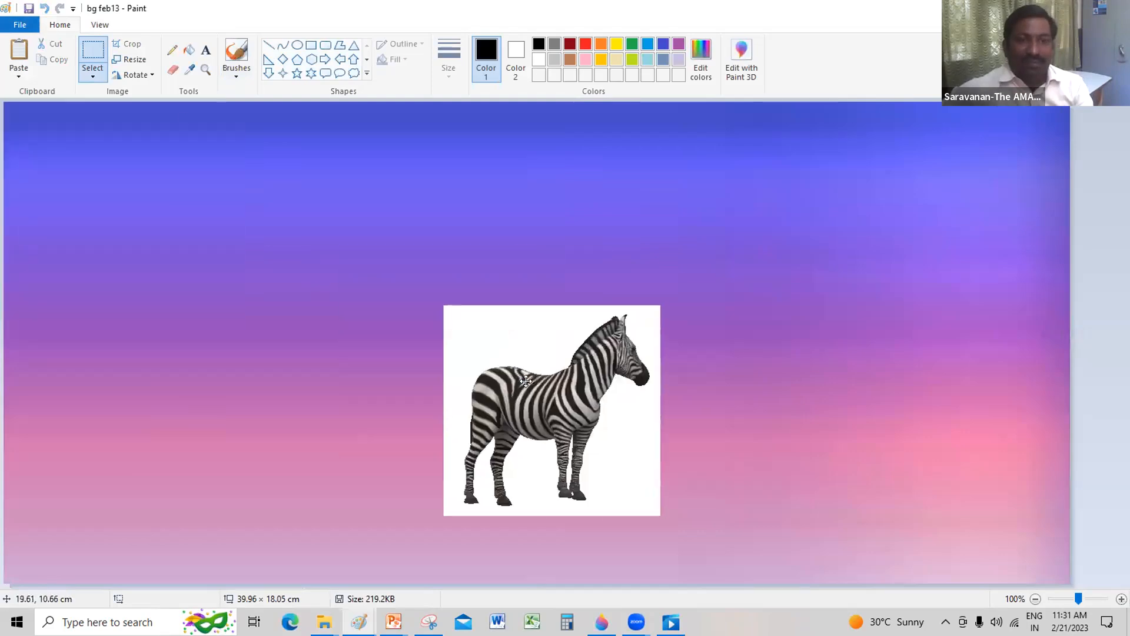
click(91, 73)
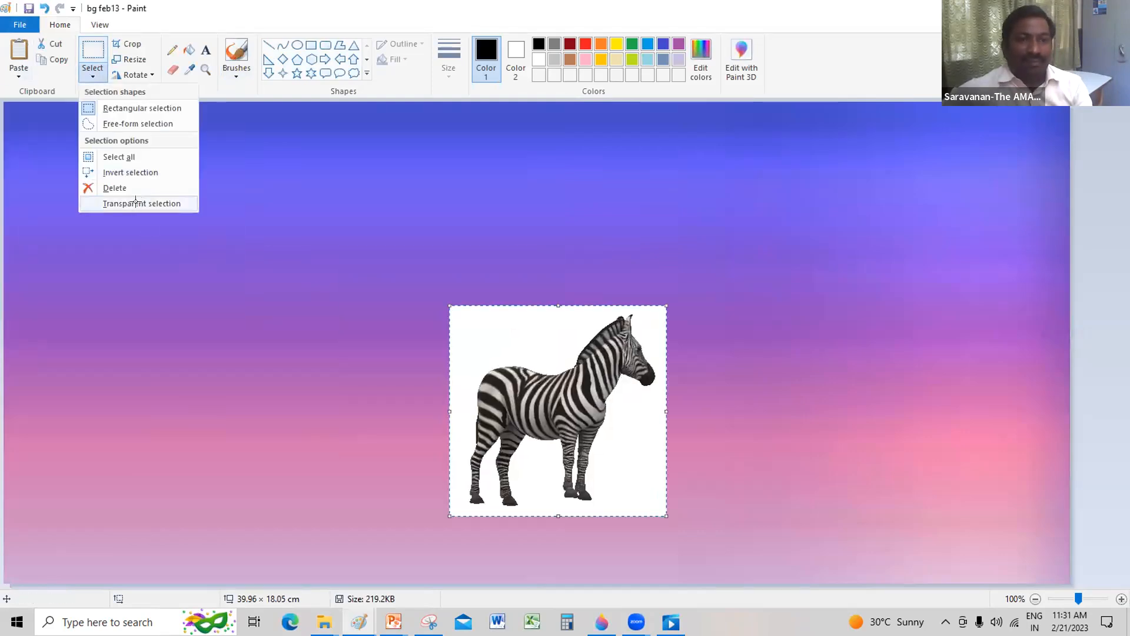
click(135, 202)
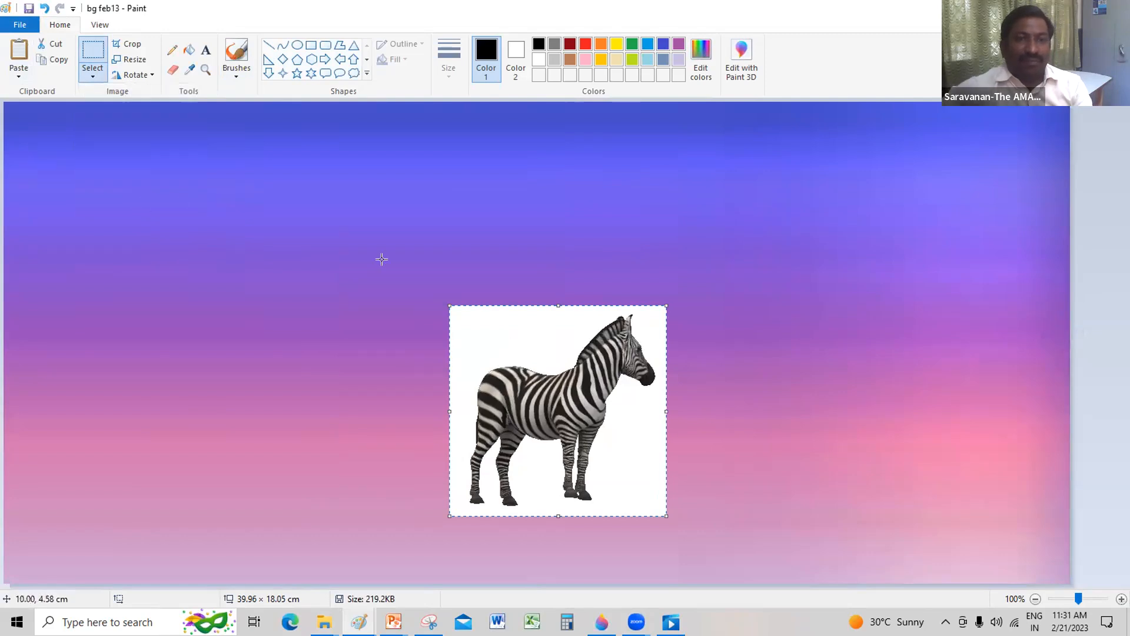
drag(502, 323, 436, 257)
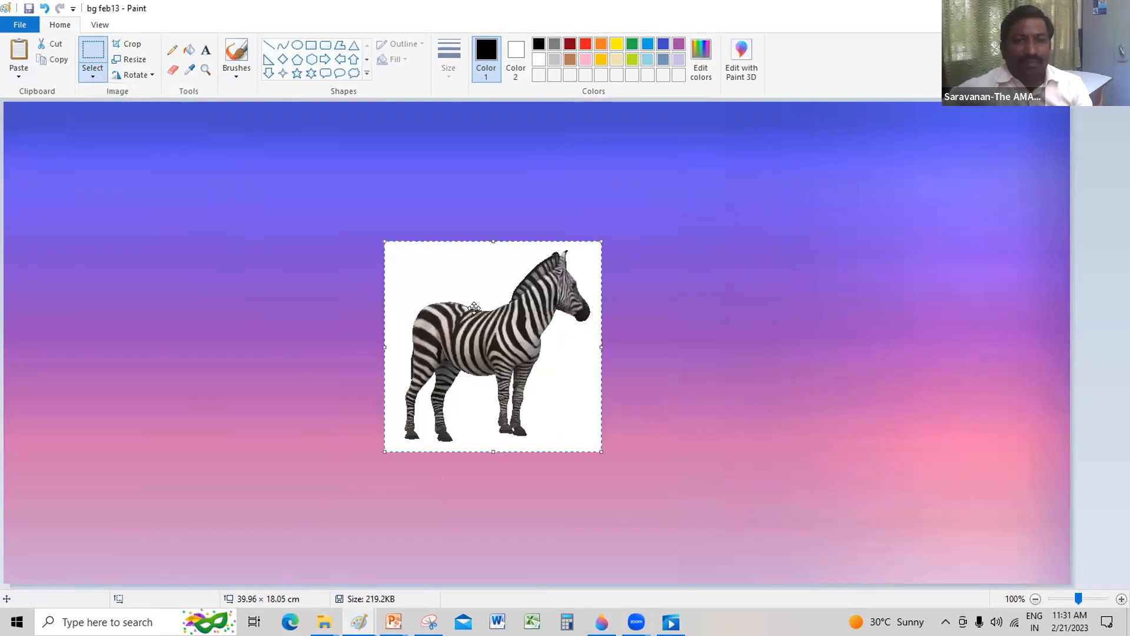
drag(474, 325, 472, 339)
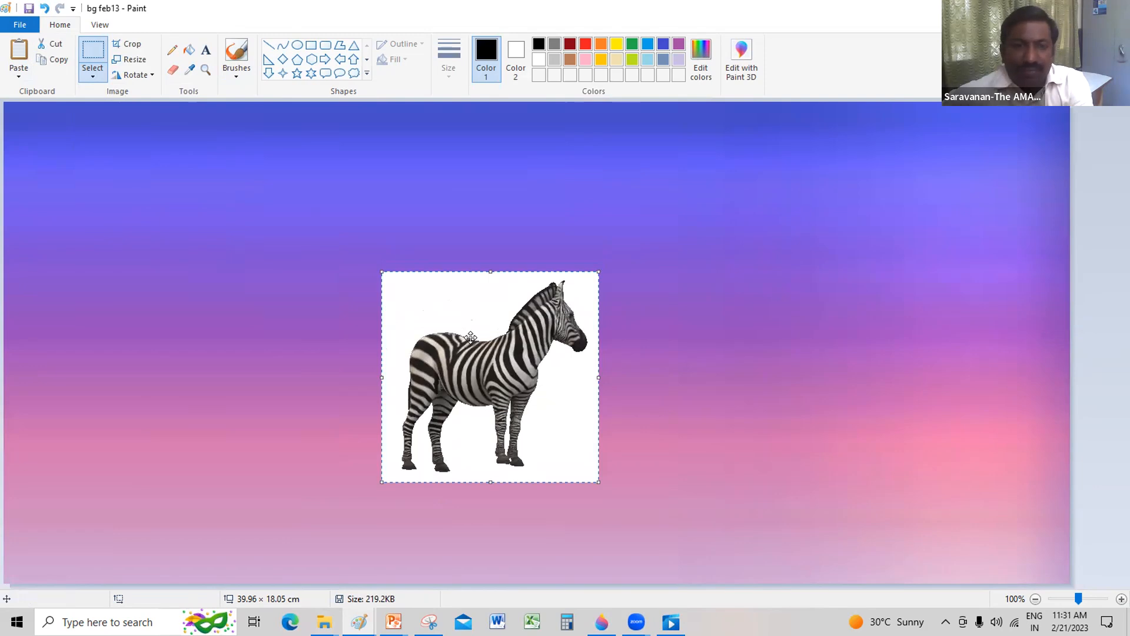
Step: Invert the pasted zebra's colours, turn off transparent selection, and delete the zebra from the background
right_click(473, 340)
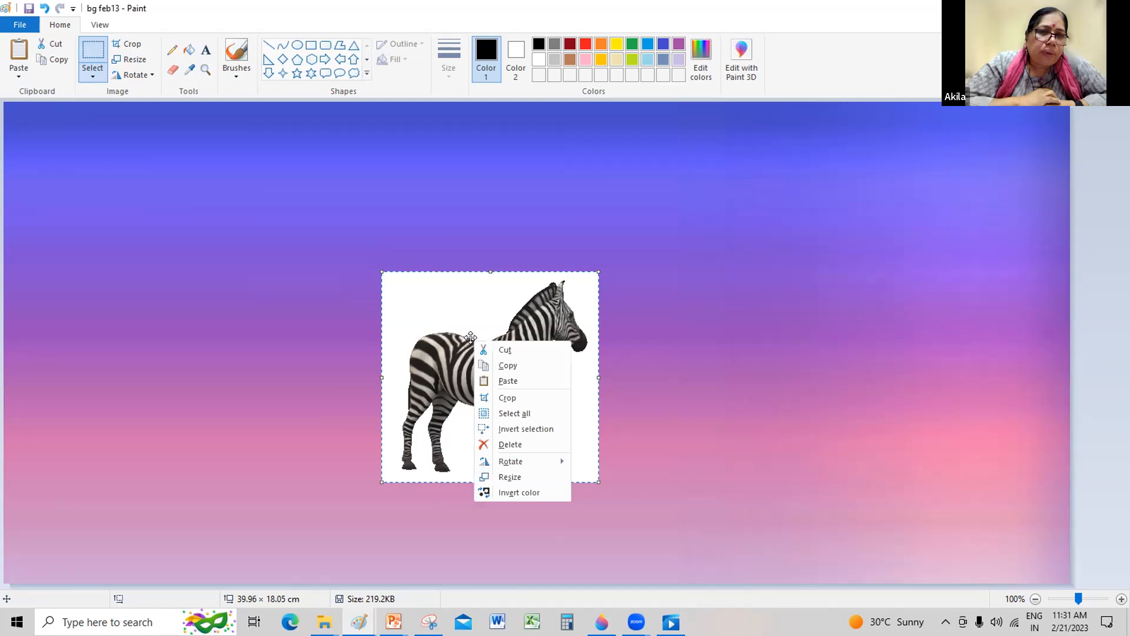
click(509, 492)
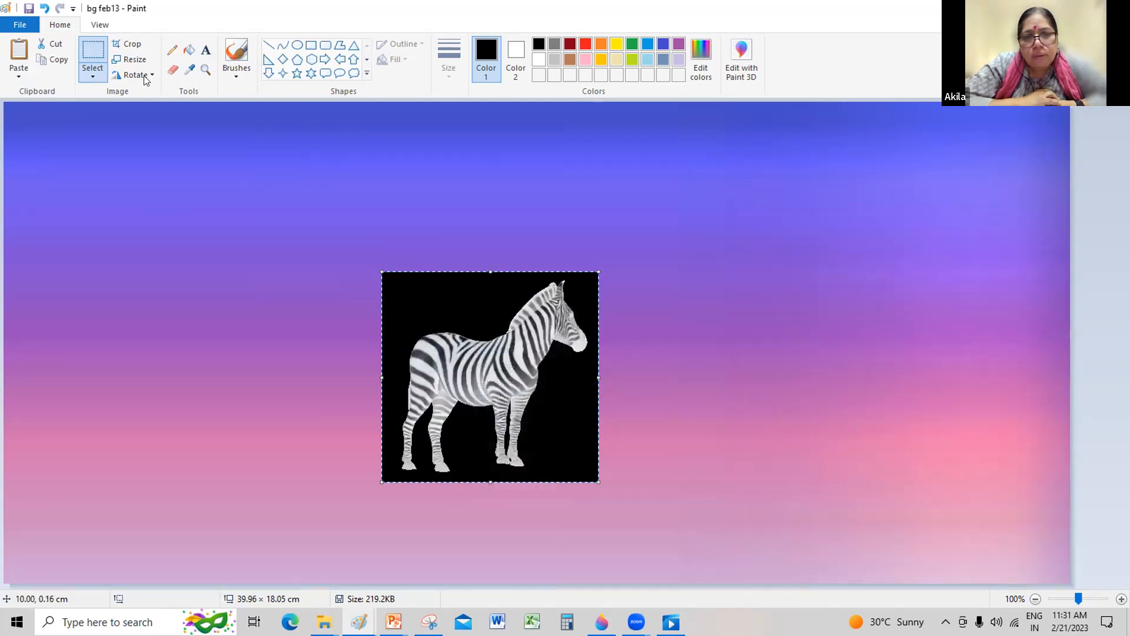
click(90, 73)
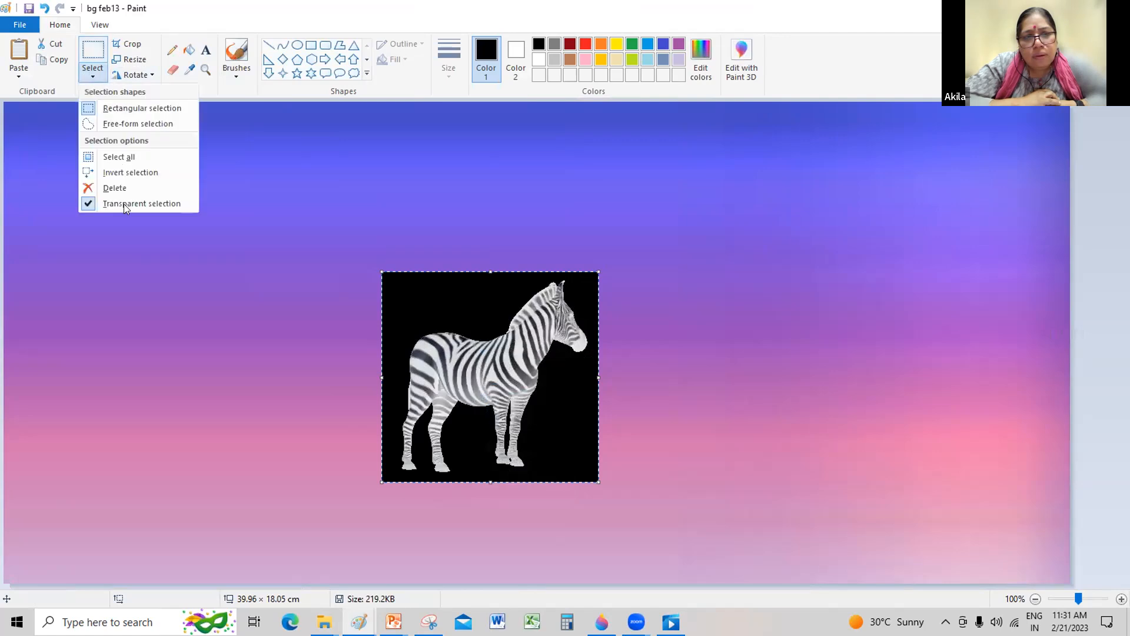
click(91, 201)
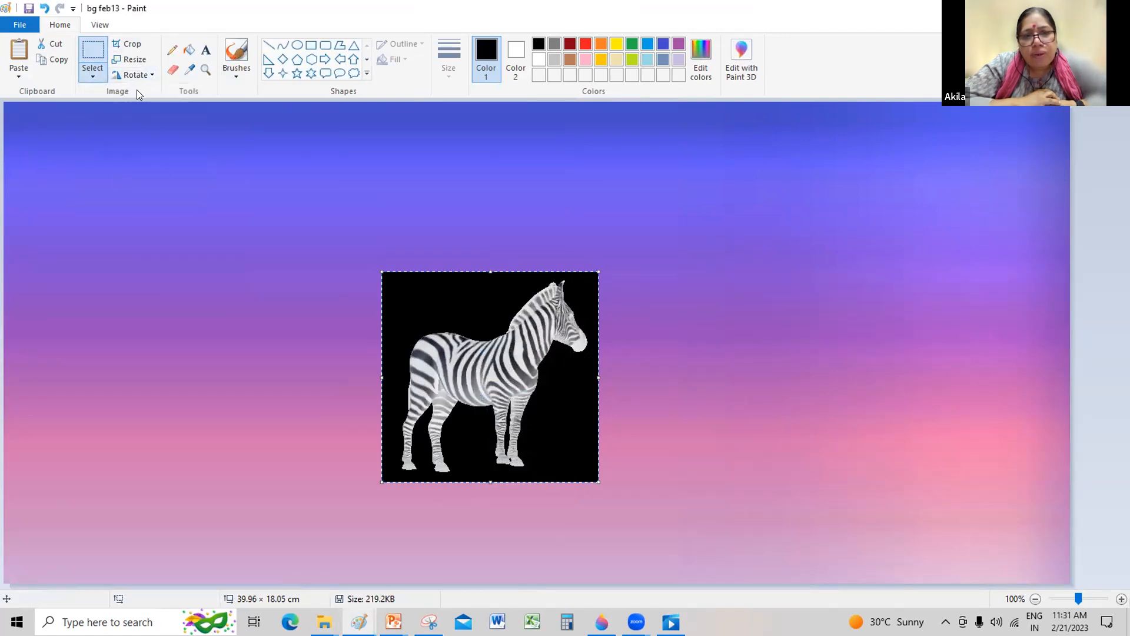
key(Delete)
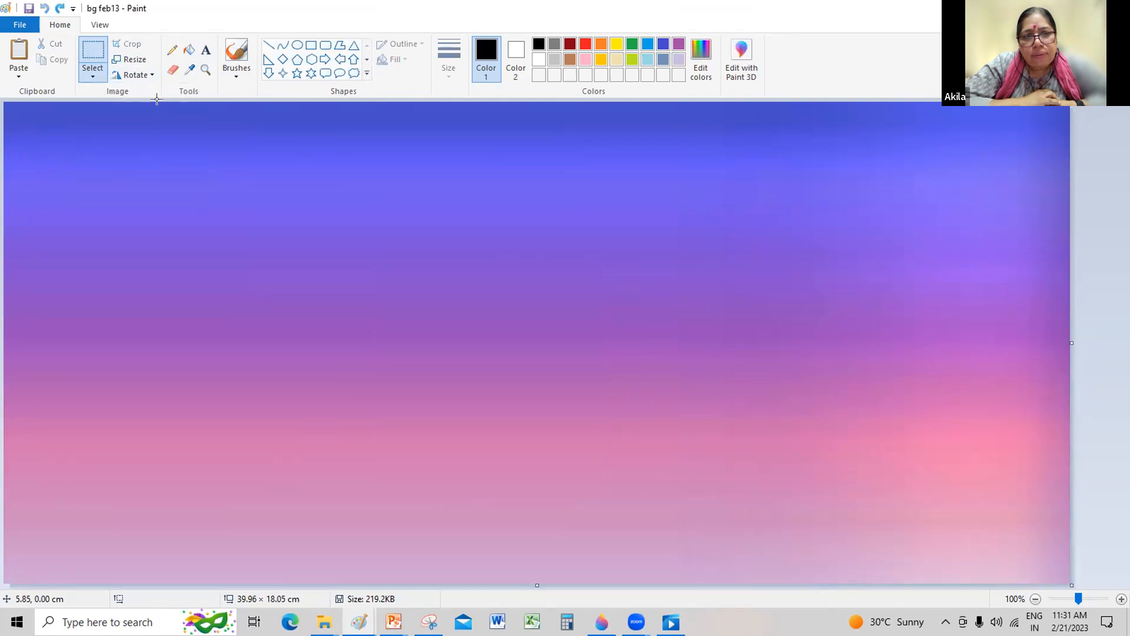
Step: Paste the zebra again, try transparent selection while moving it to the middle of the background, and delete it
key(ctrl+v)
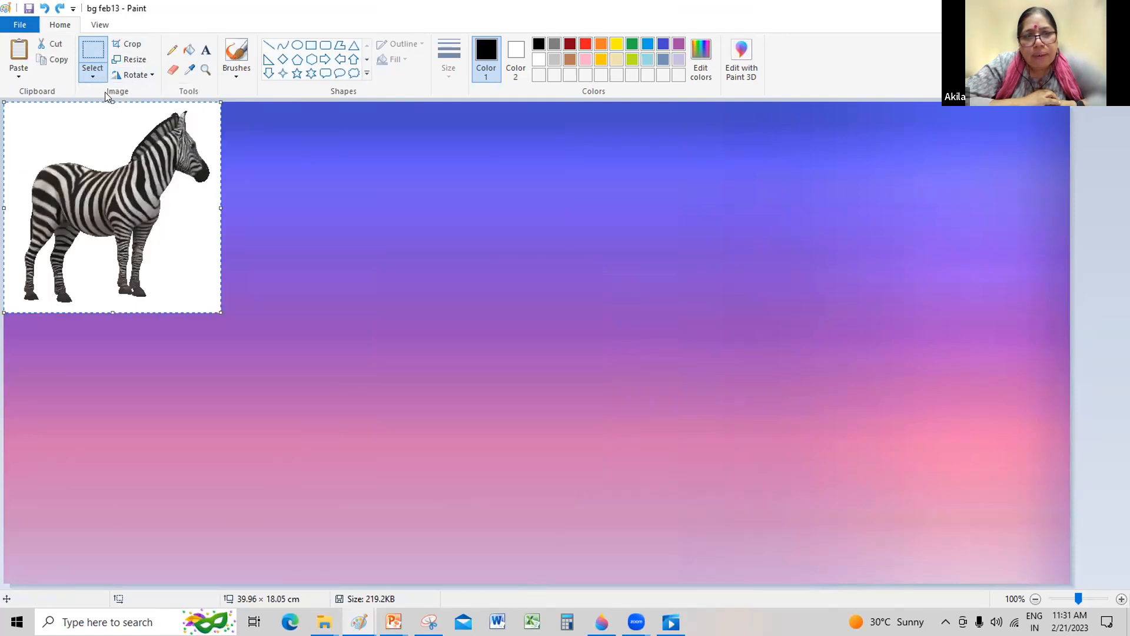
click(93, 76)
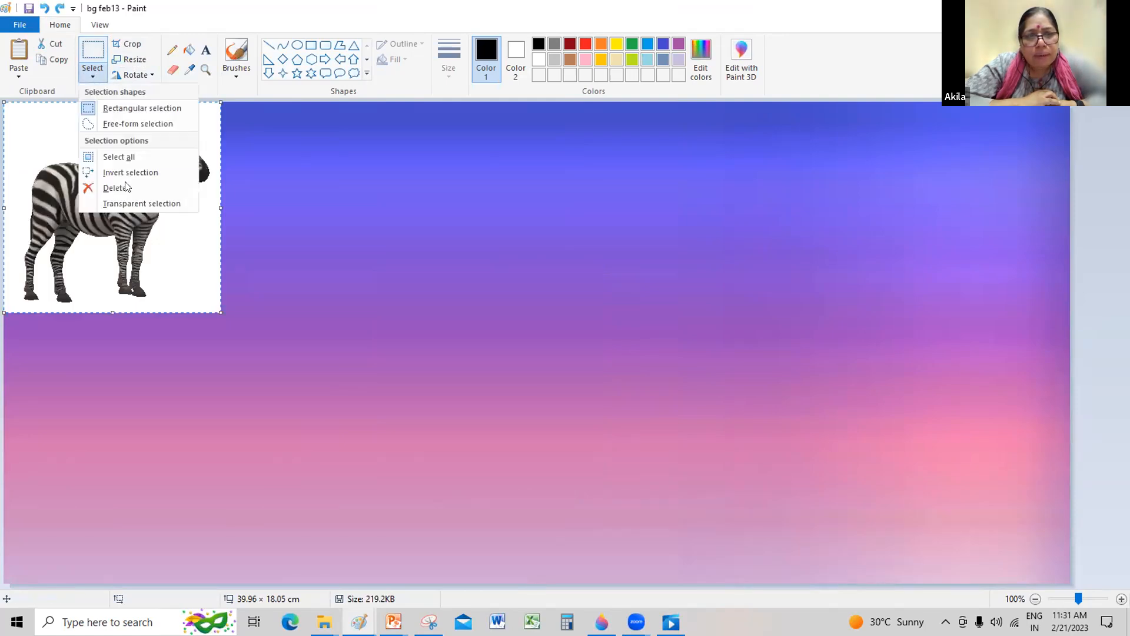
click(92, 200)
drag(402, 316, 441, 328)
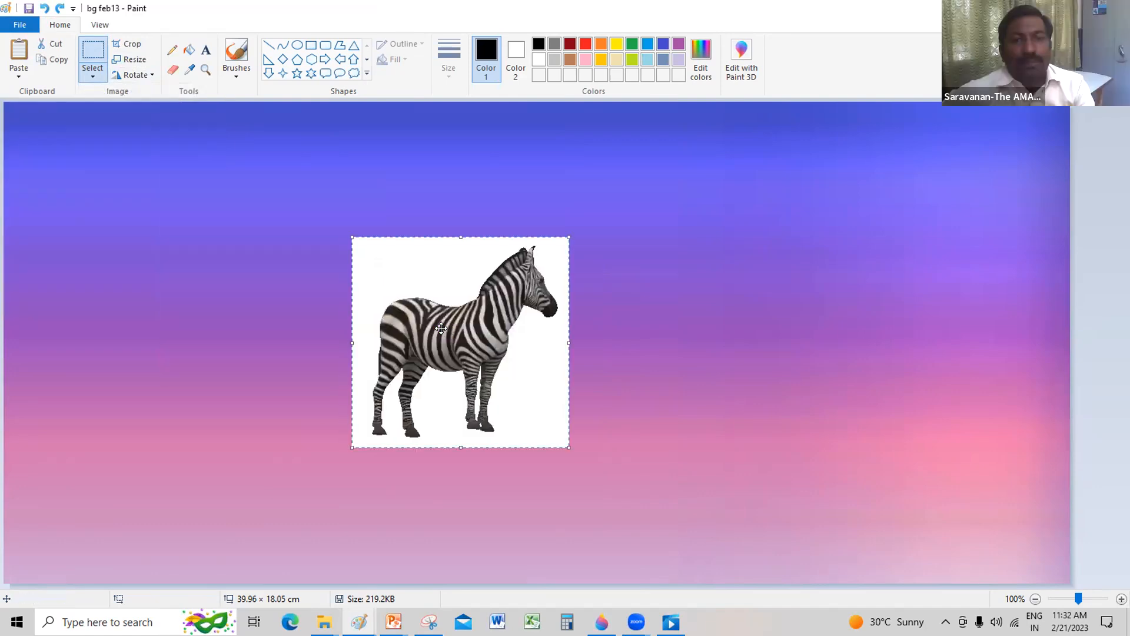
key(Delete)
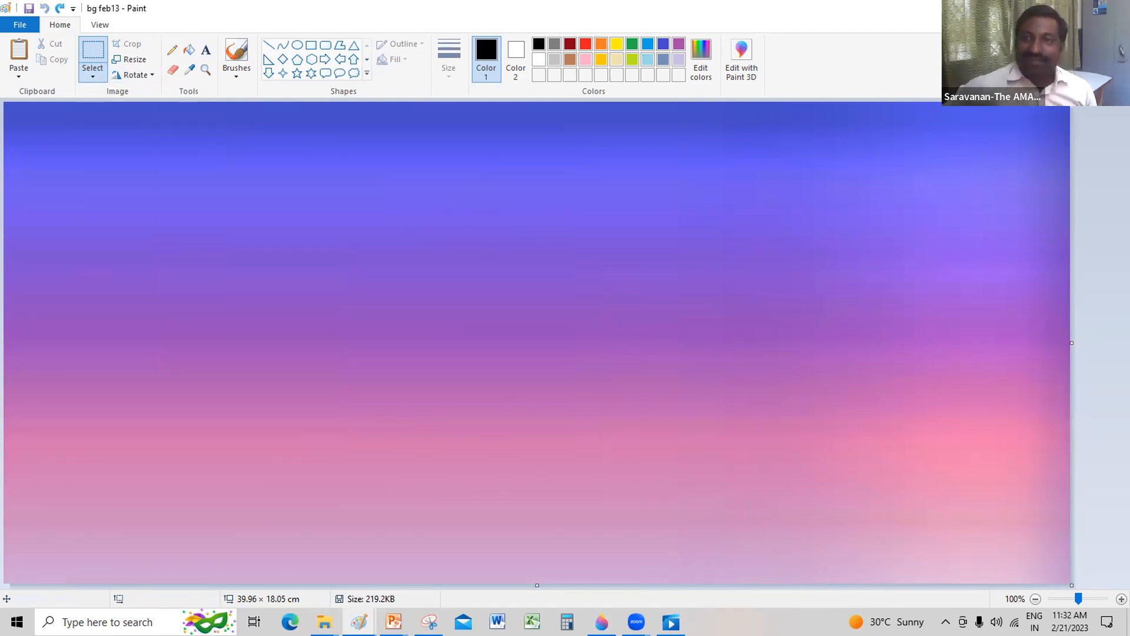
Step: View the coloured rangoli in the 2.6 A Rangoli-Autoshape Paint window and switch to the 3.9 Animal-connect drawing
mouse_move(393, 622)
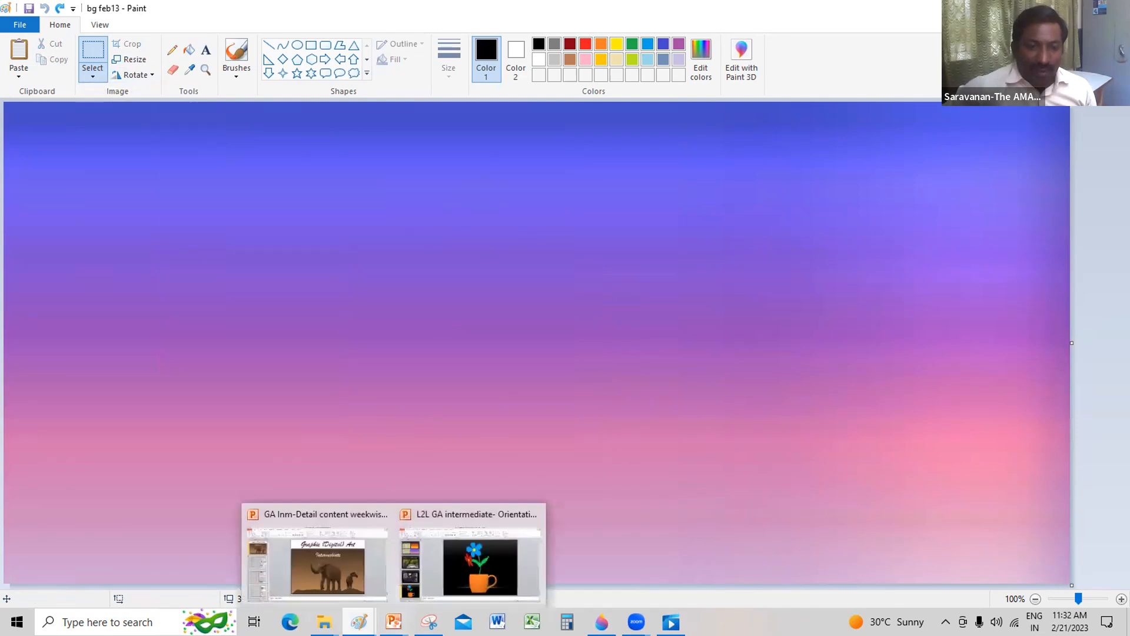
mouse_move(358, 621)
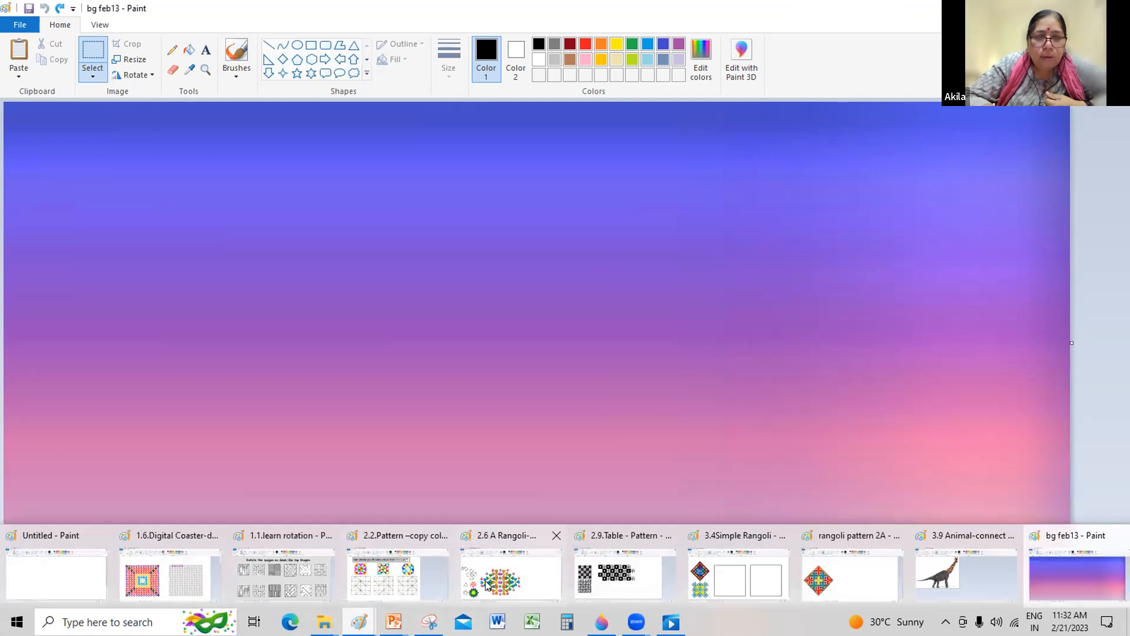
click(485, 580)
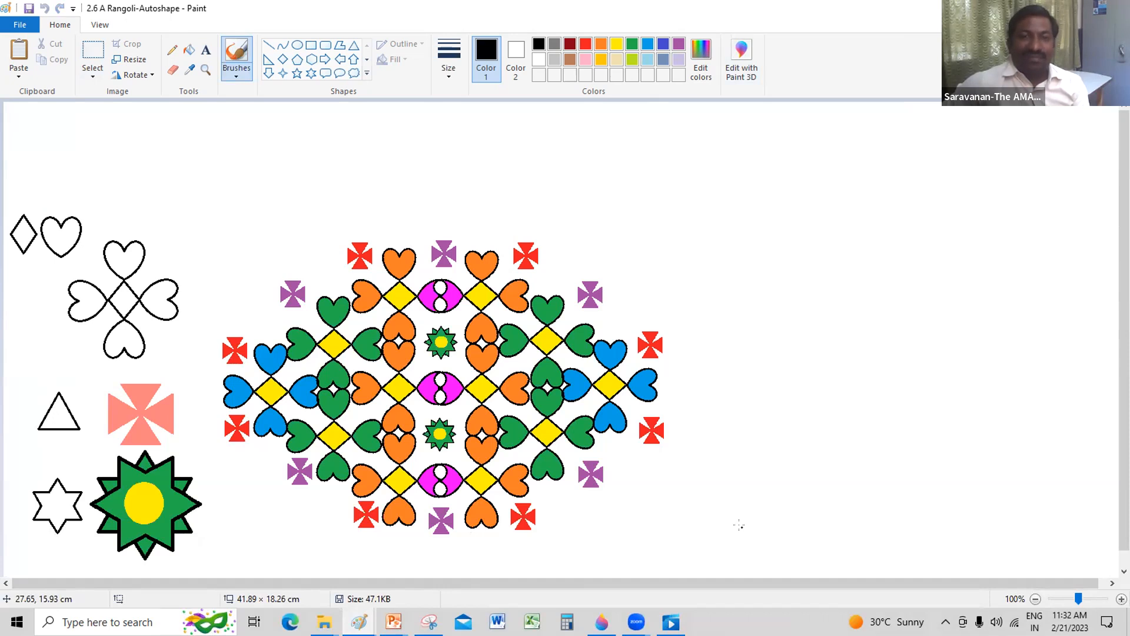
click(746, 518)
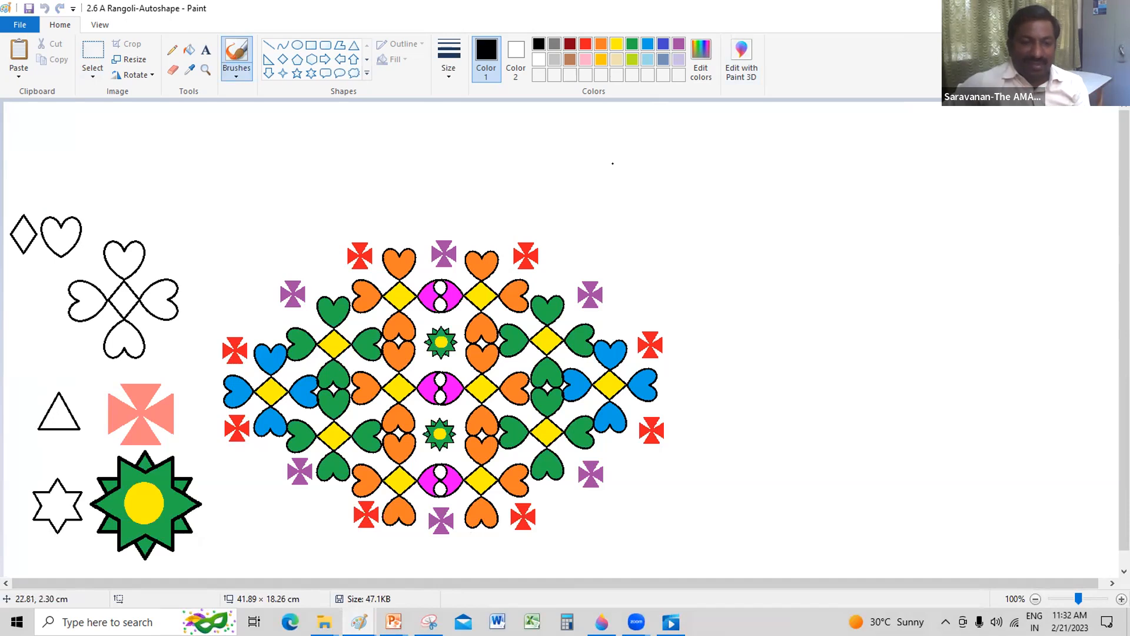
mouse_move(359, 622)
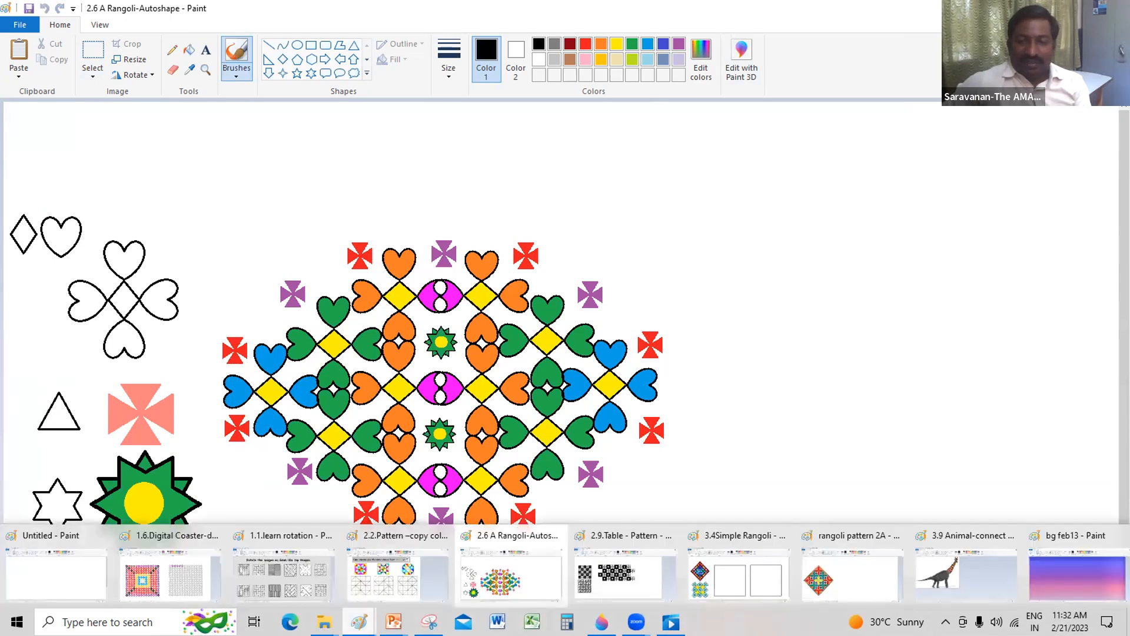
click(936, 581)
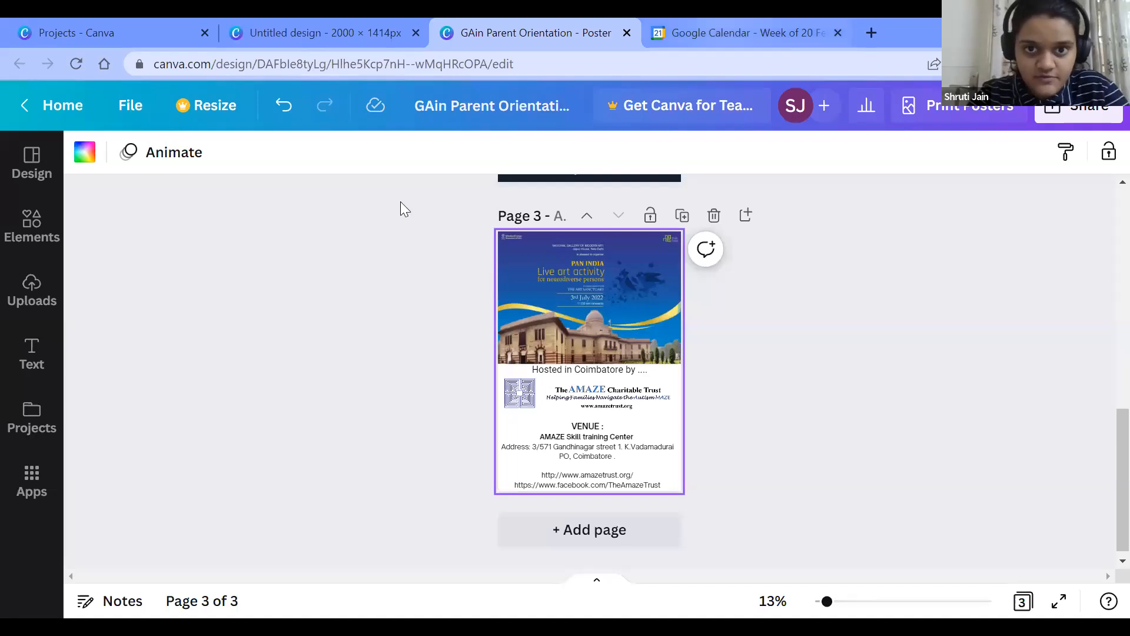
Step: In Canva, go to page 1 of the GAin Parent Orientation poster and present the design full screen
scroll(623, 368, up, 6)
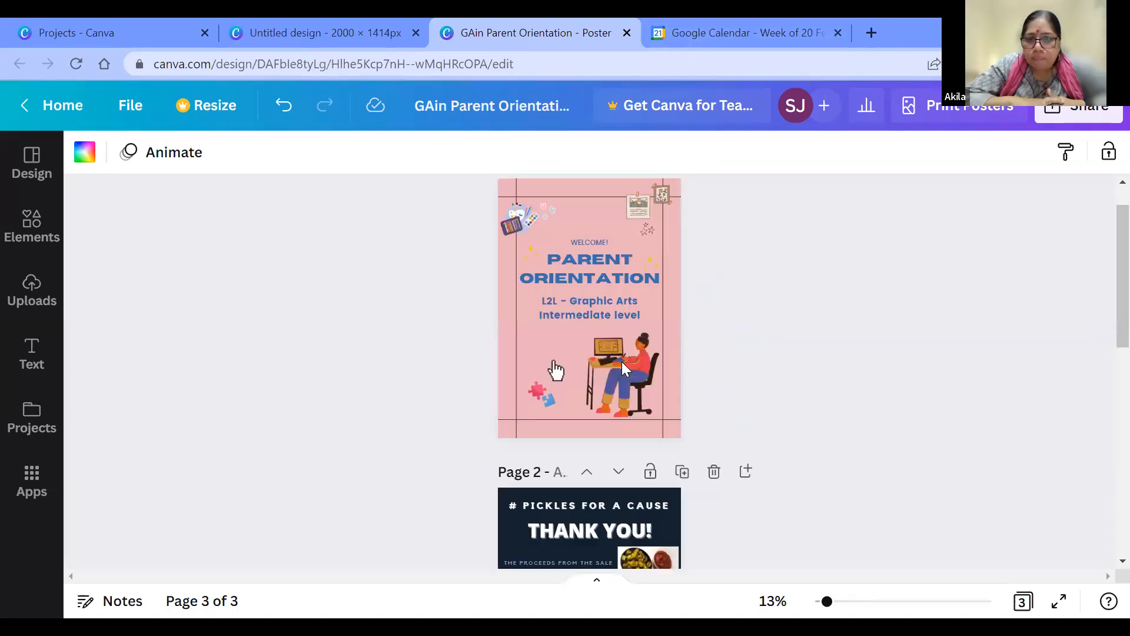
scroll(620, 314, up, 1)
click(620, 314)
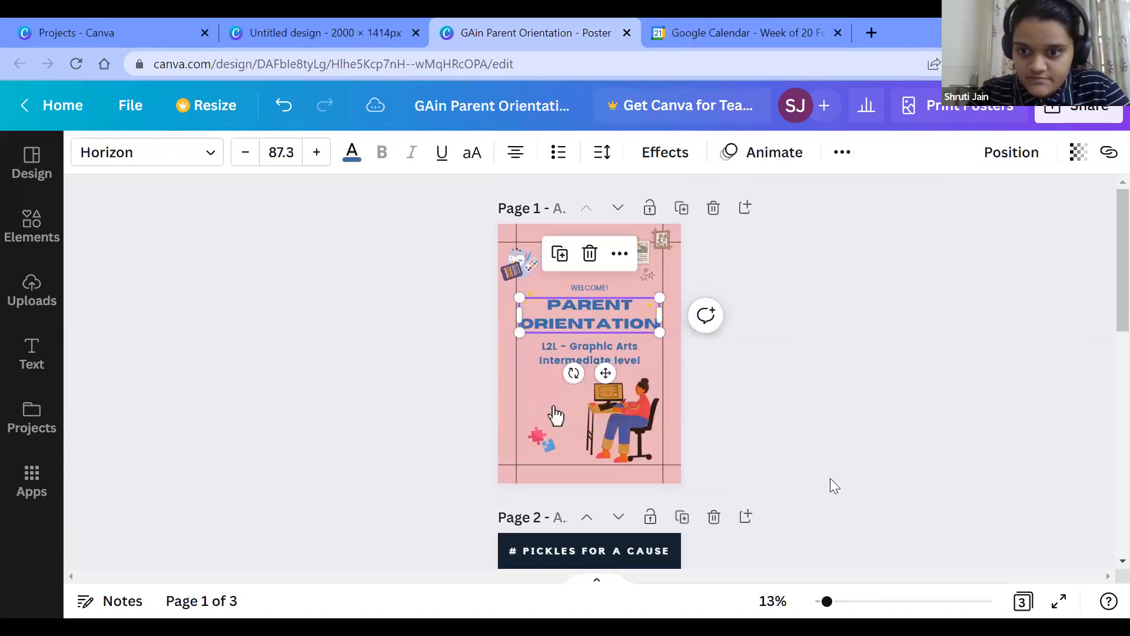
click(1079, 112)
click(886, 435)
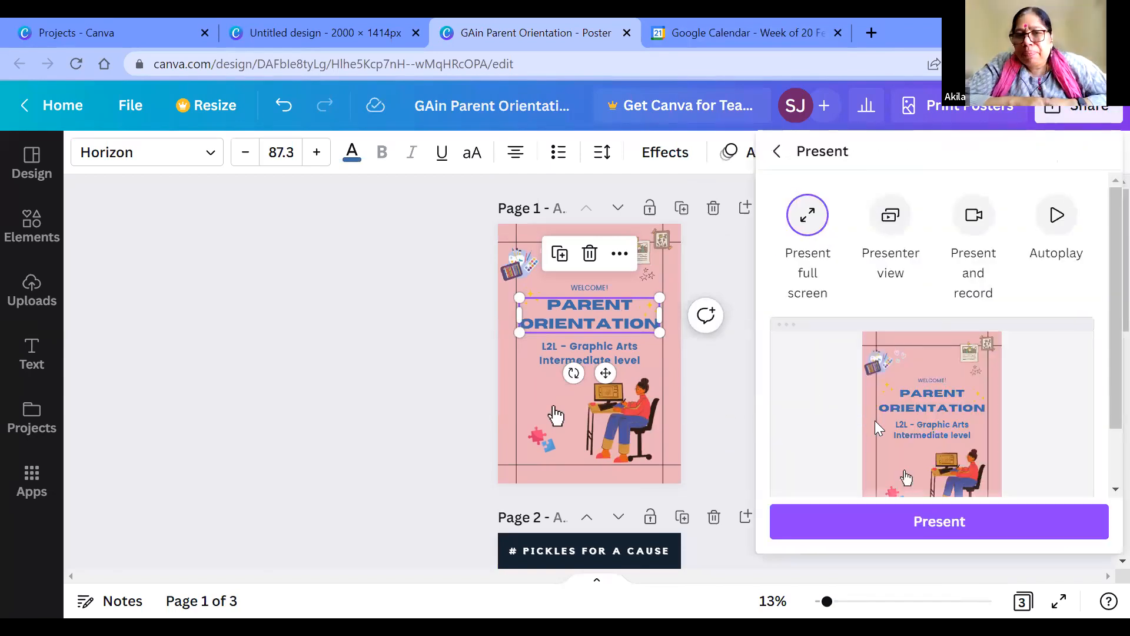
click(848, 530)
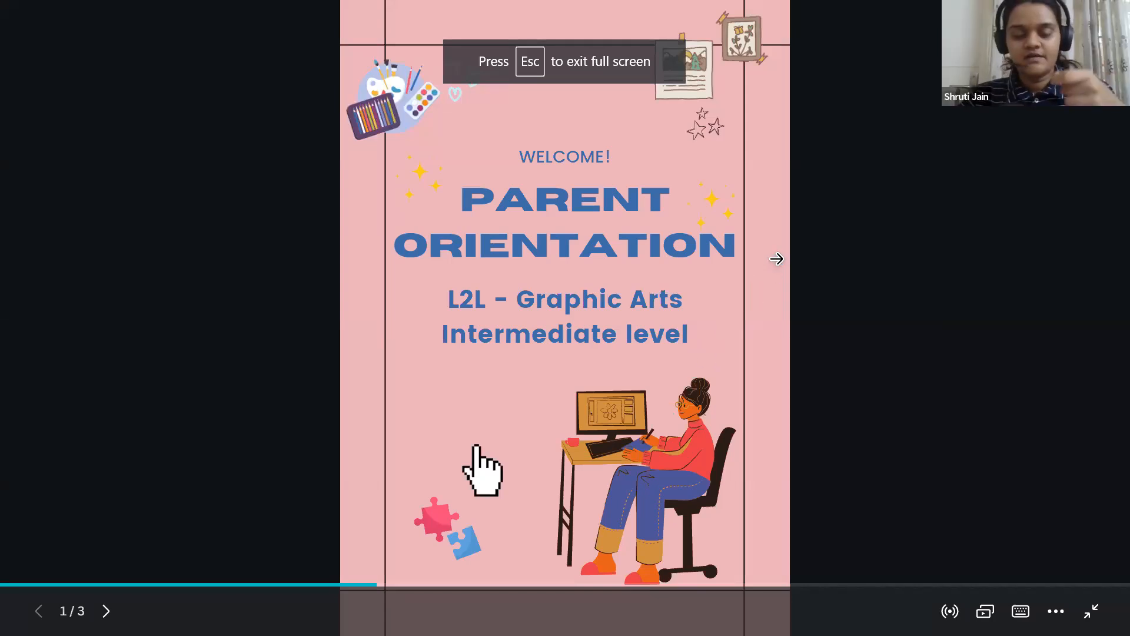
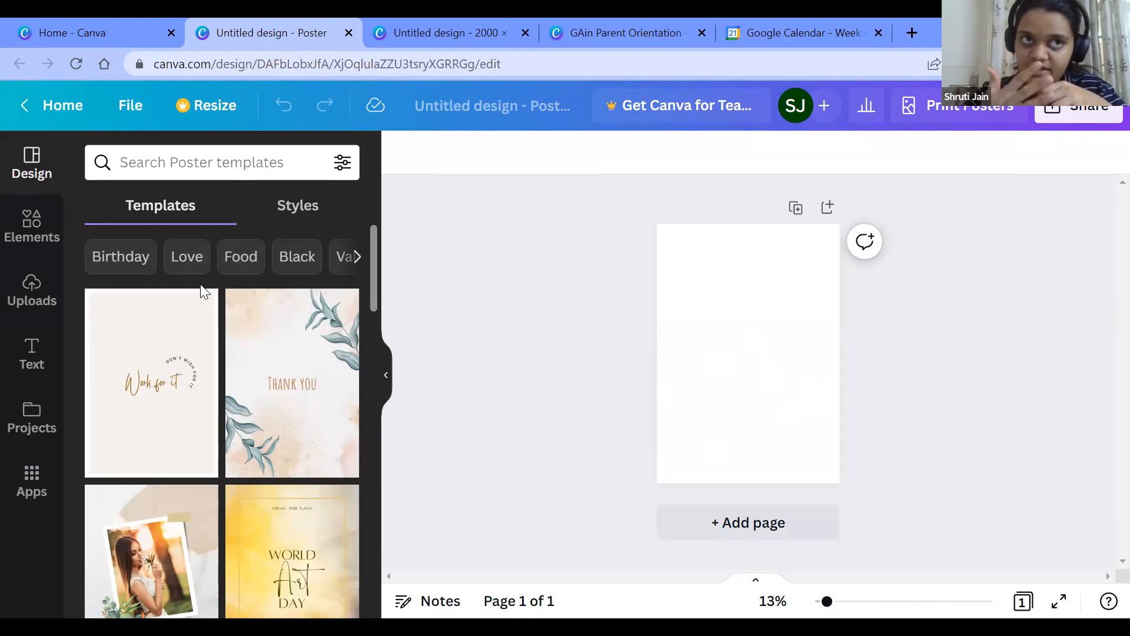
Step: Browse the poster templates, including the Birthday category
scroll(205, 291, down, 2)
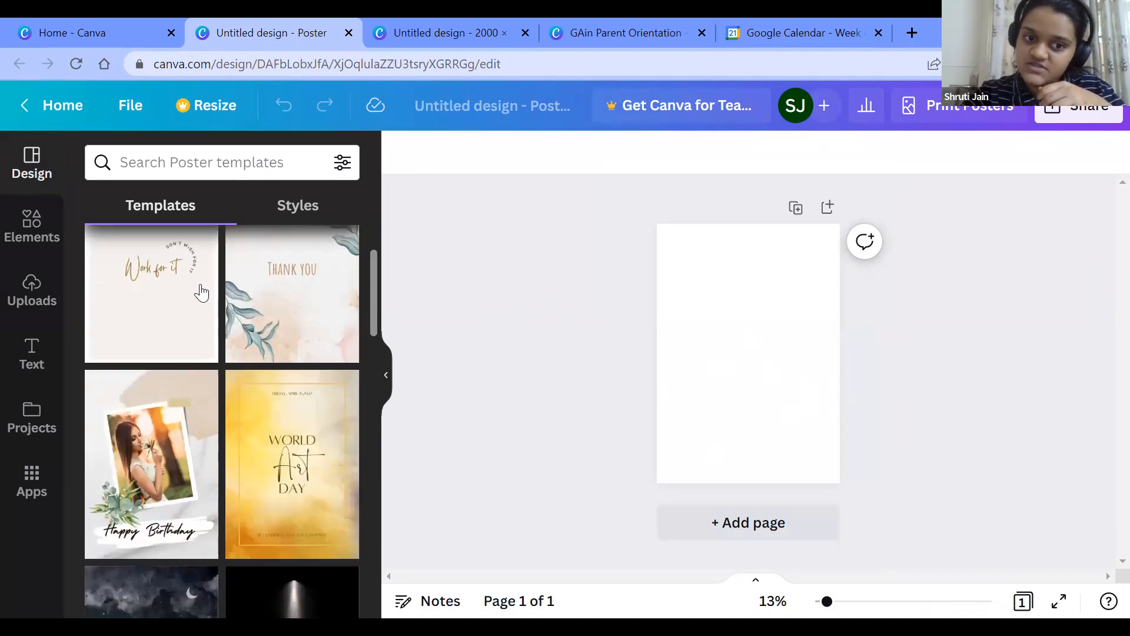
scroll(205, 291, up, 2)
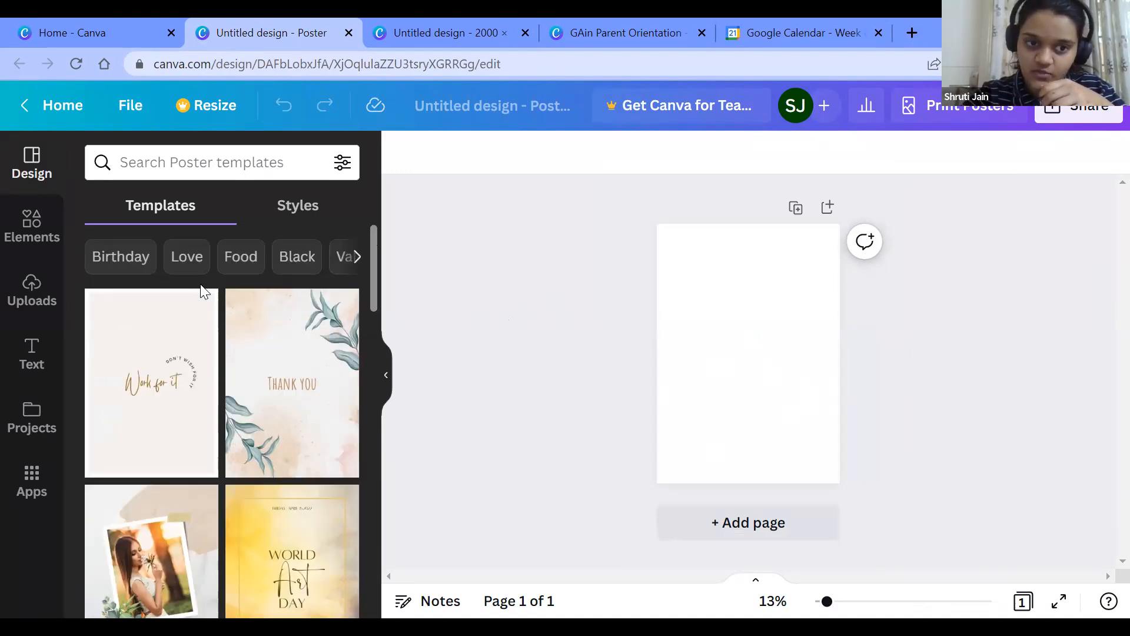
click(120, 264)
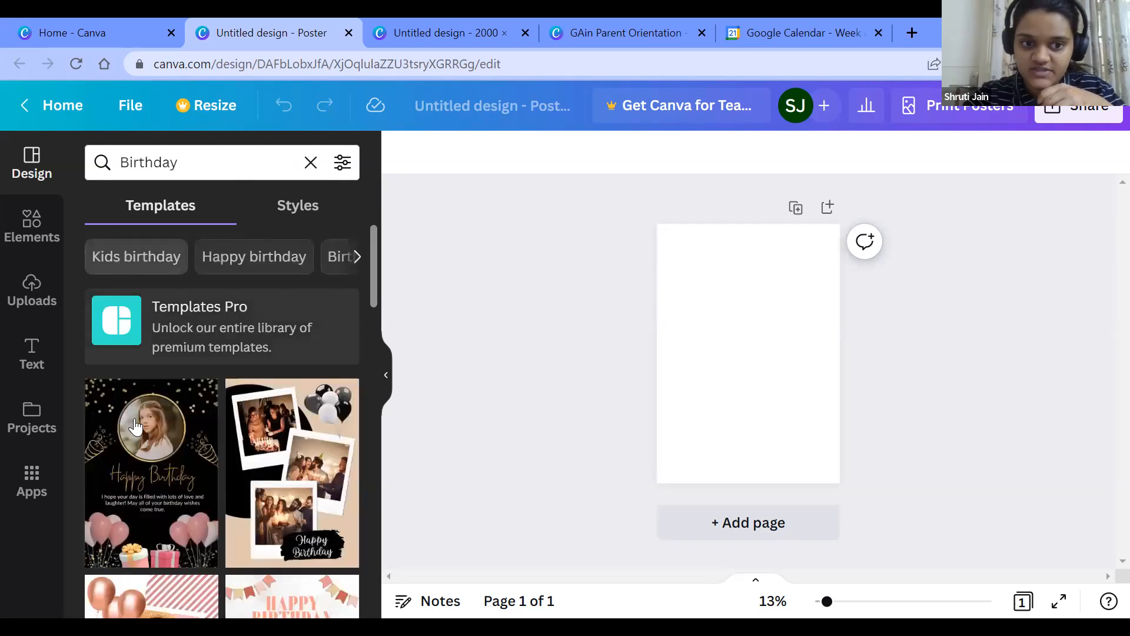
scroll(135, 427, down, 6)
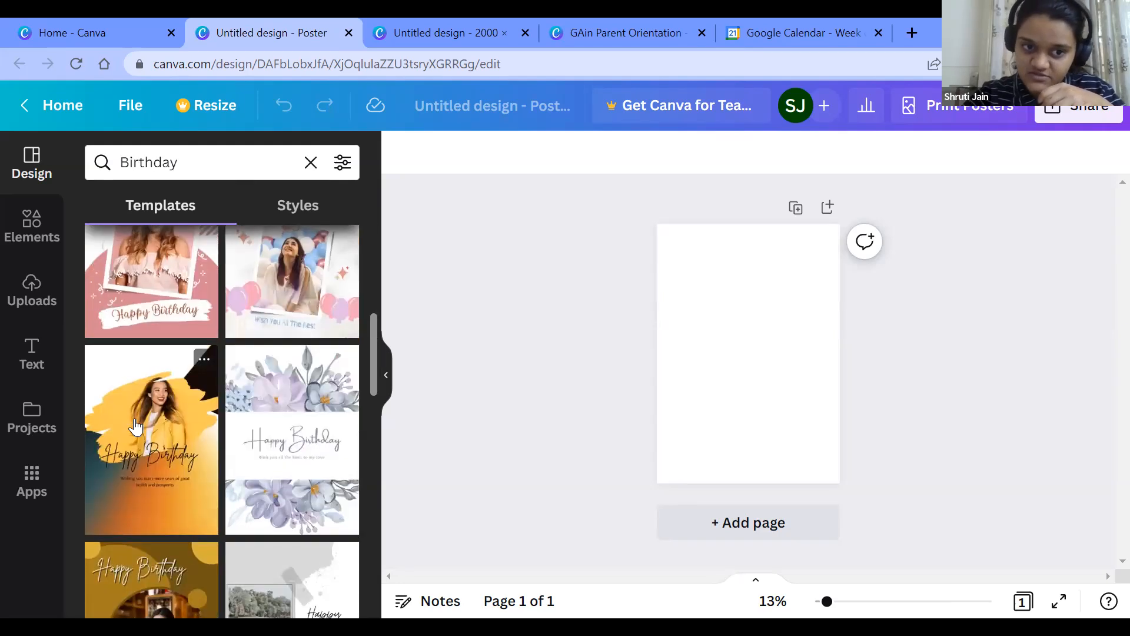
scroll(135, 426, up, 6)
Step: Clear the Birthday search in the design styles and browse the Lively colour palettes, font sets and combinations
click(299, 209)
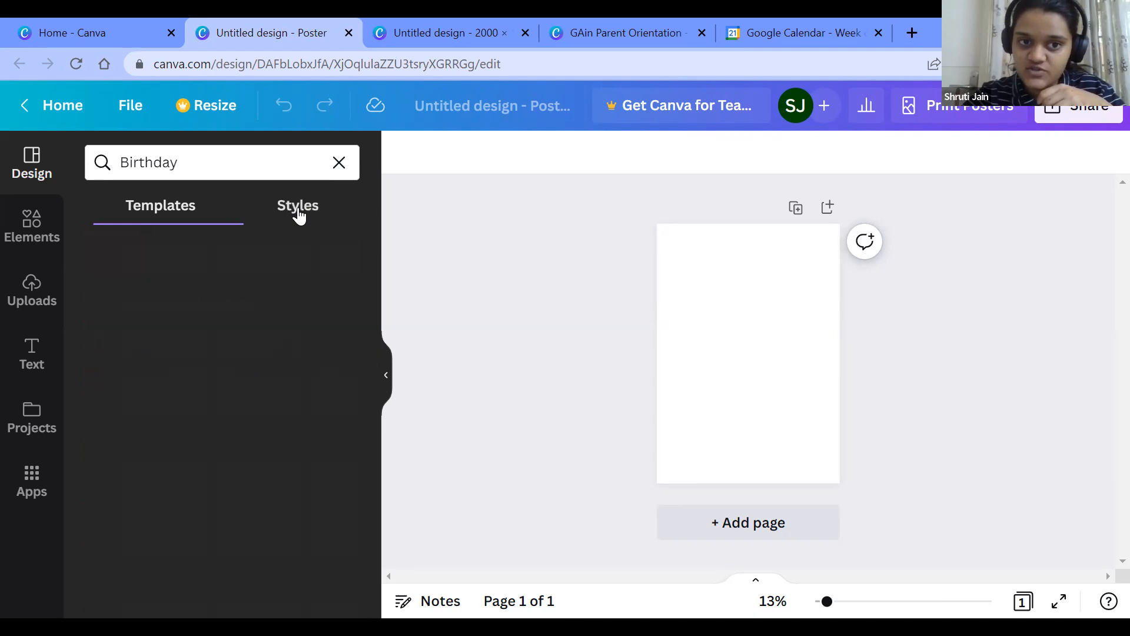
click(341, 163)
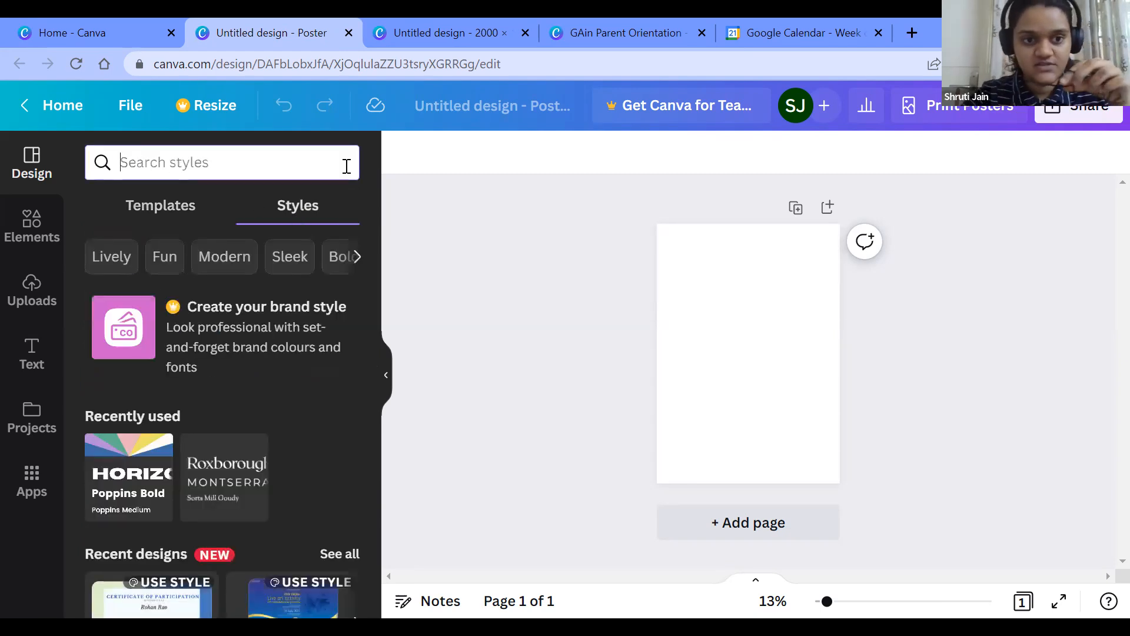
click(111, 259)
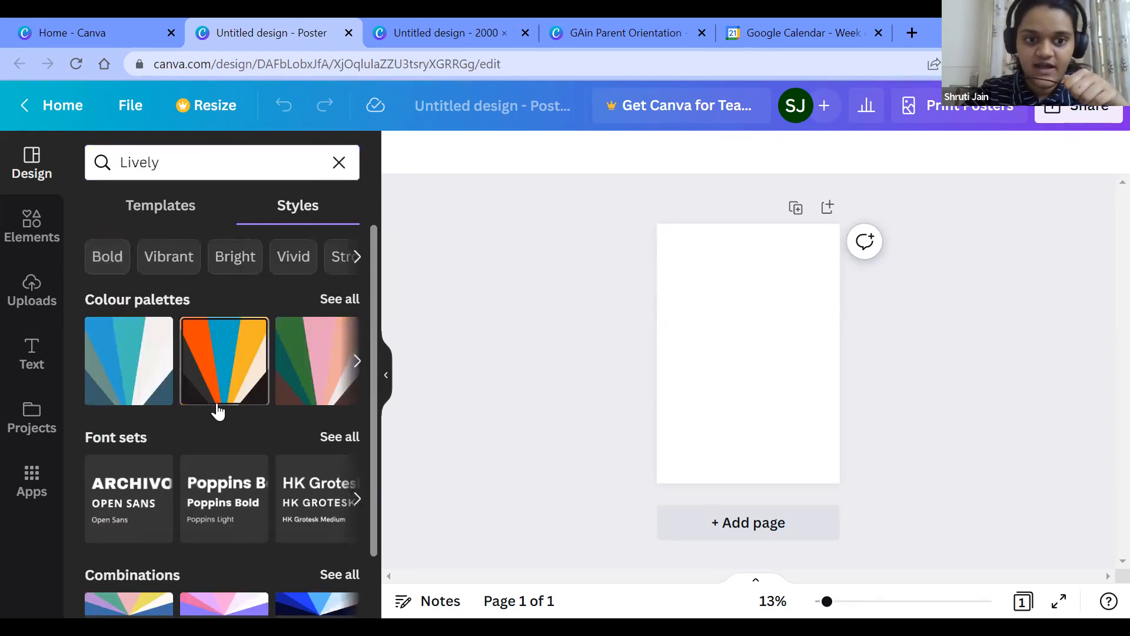
scroll(215, 406, down, 1)
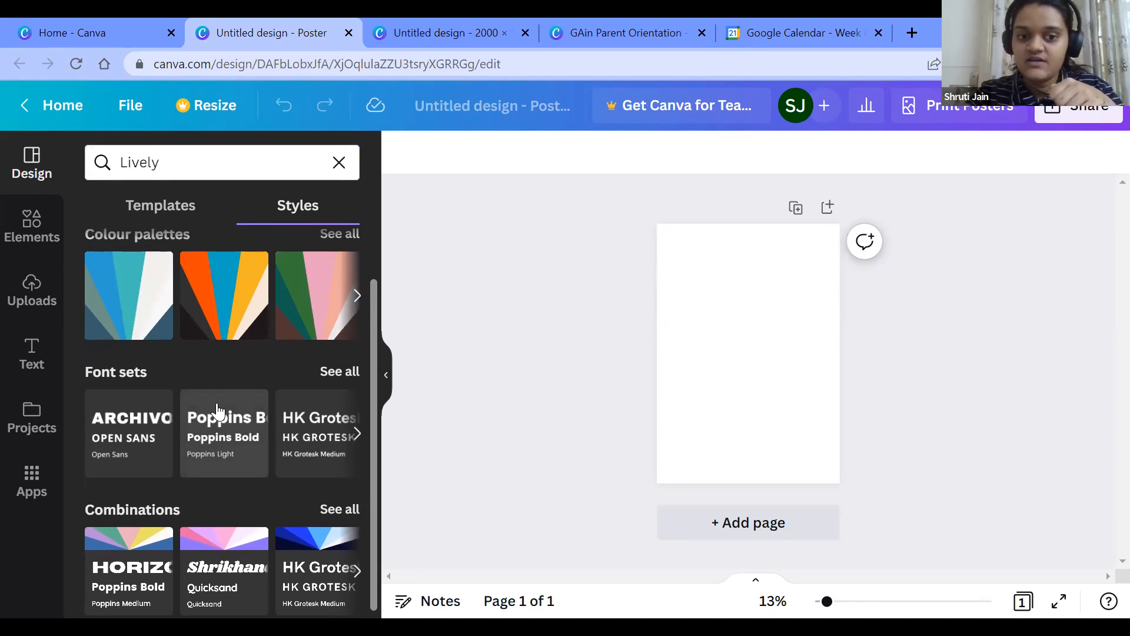
Step: Set the blank poster's background colour to the default yellow
click(775, 377)
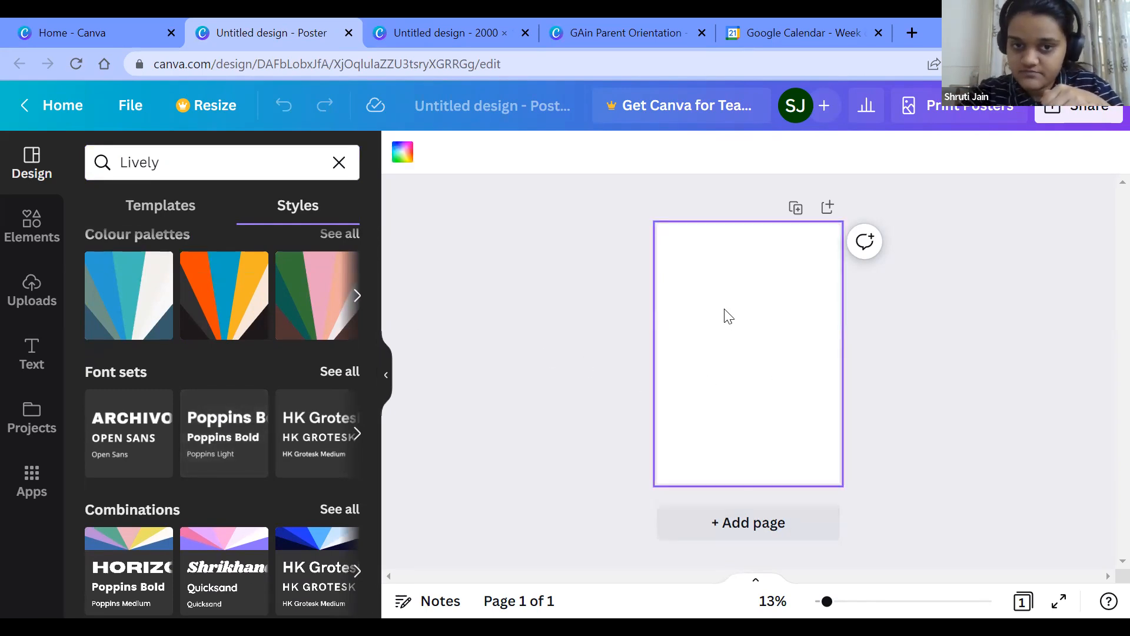
click(387, 369)
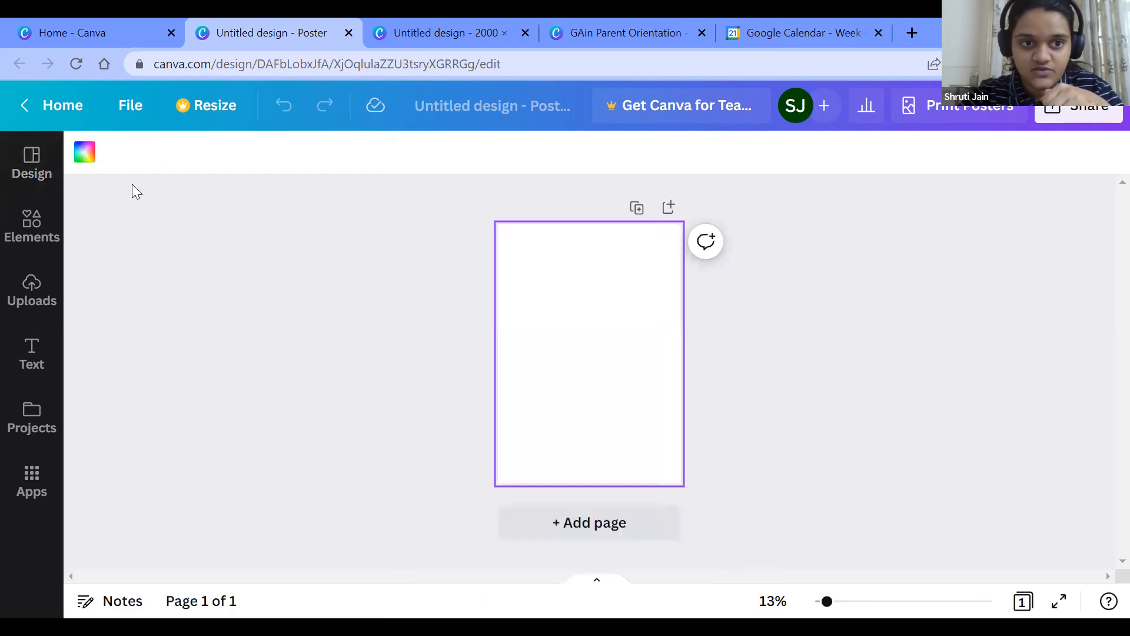
click(83, 152)
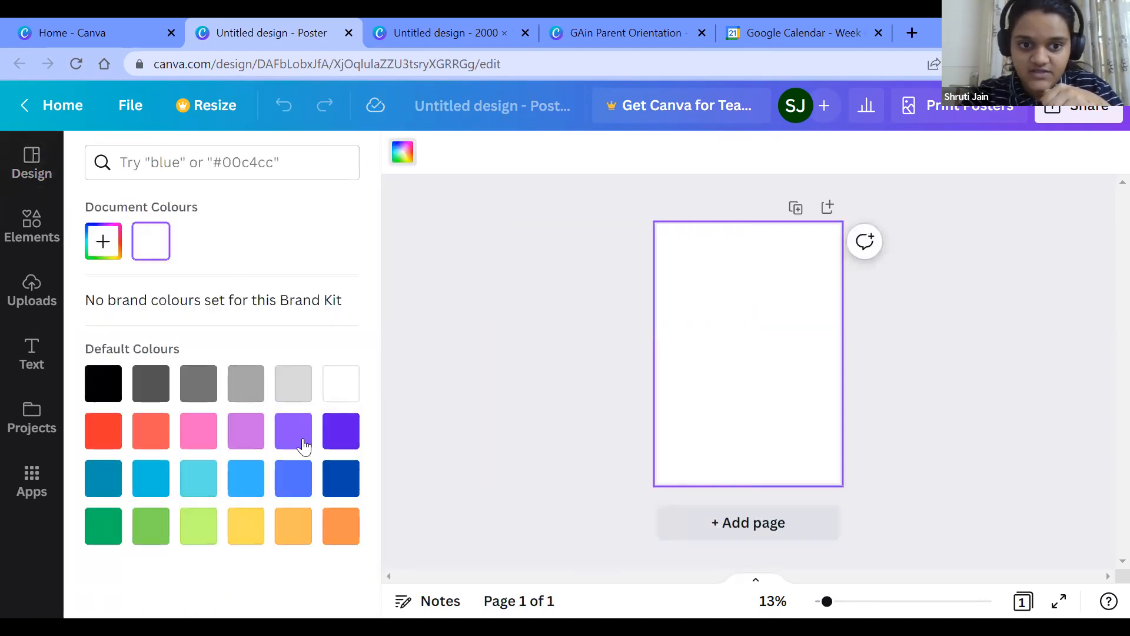
click(246, 524)
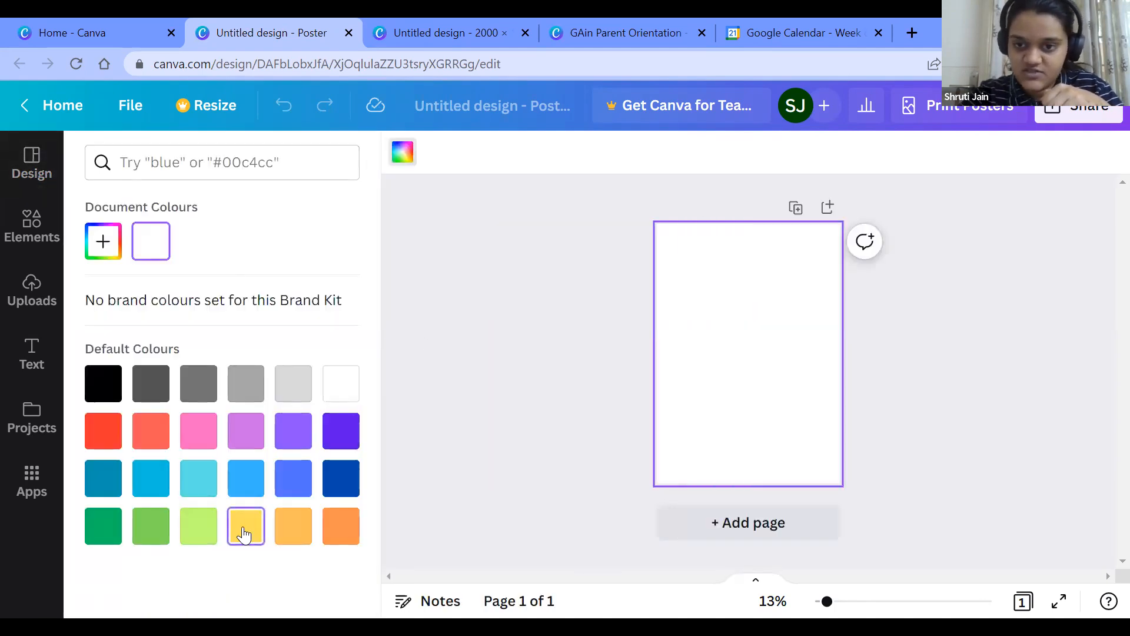
click(576, 407)
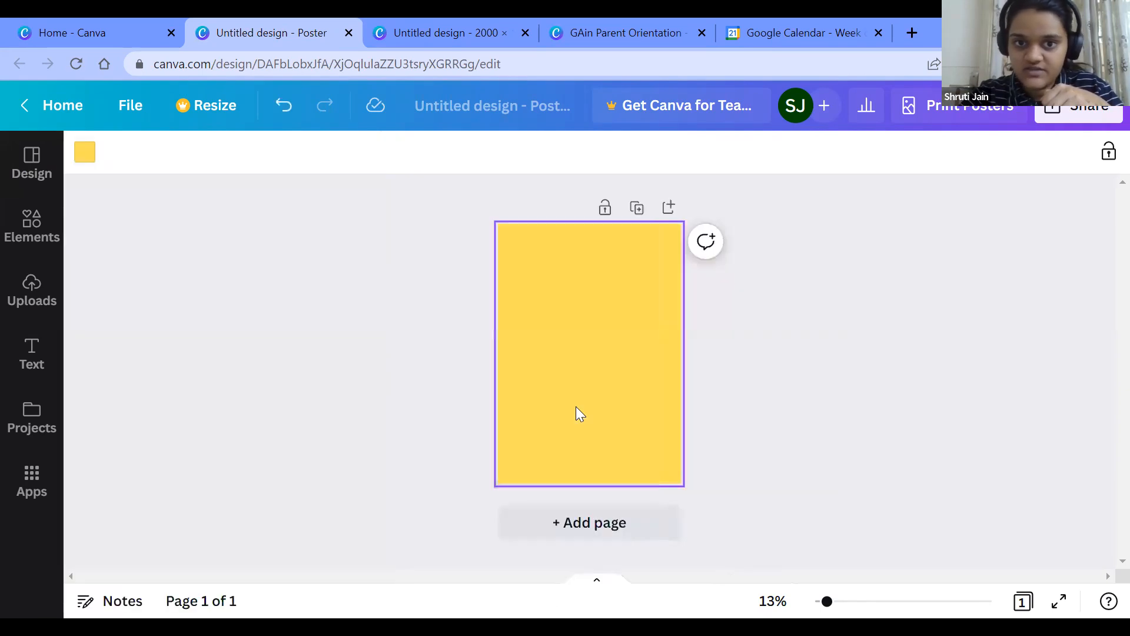
click(752, 410)
click(591, 338)
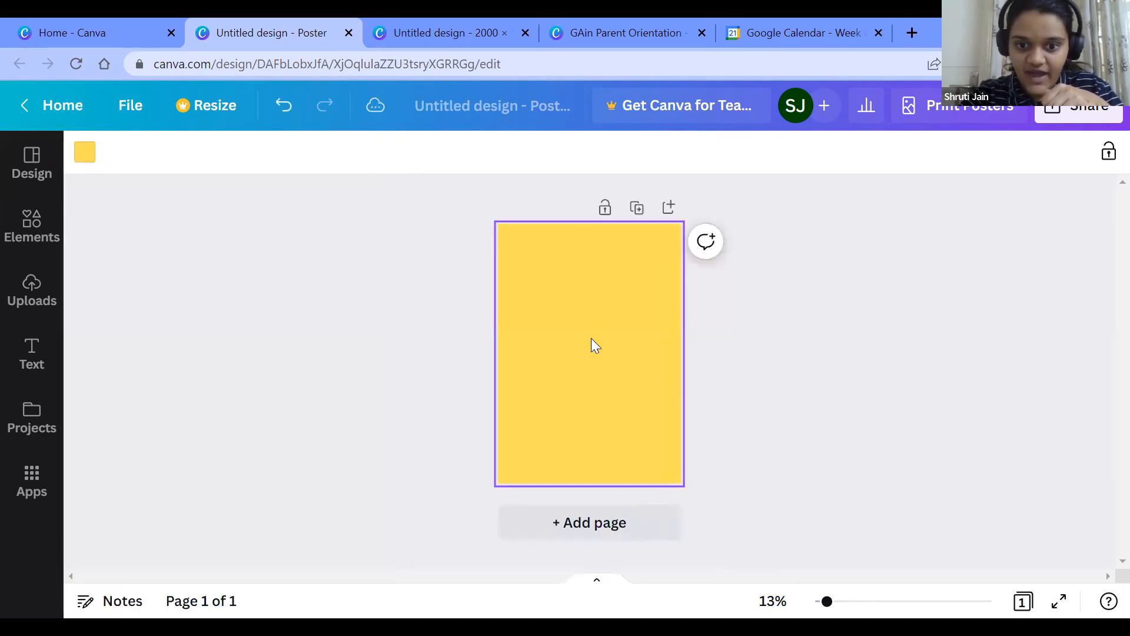
Step: Add a heading to the yellow poster and set its font to Sports World
click(30, 227)
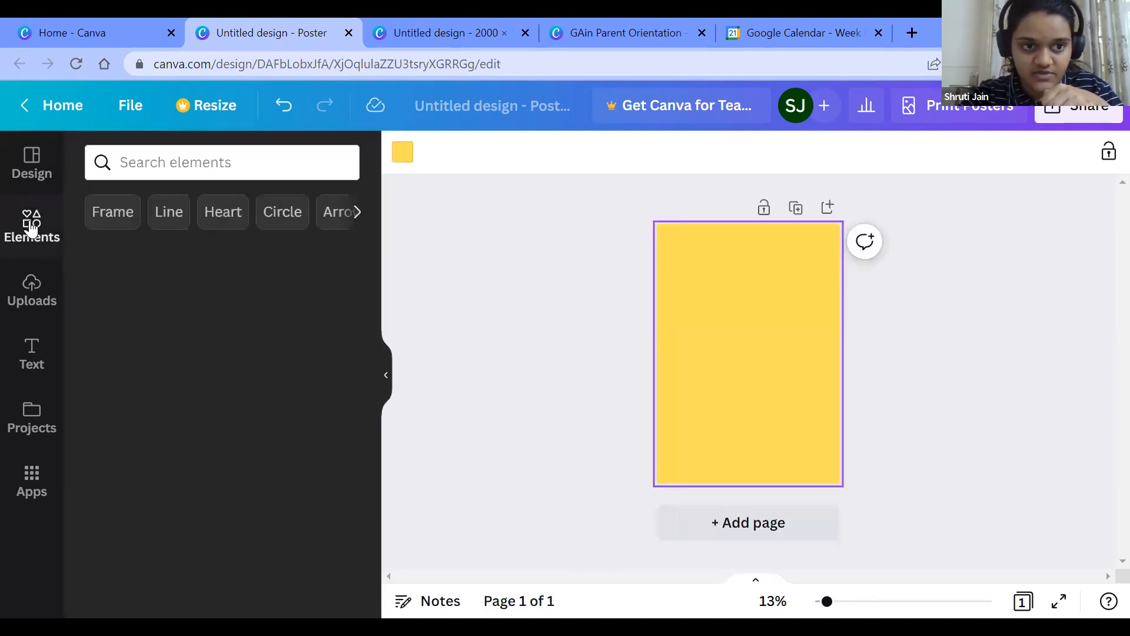
click(33, 164)
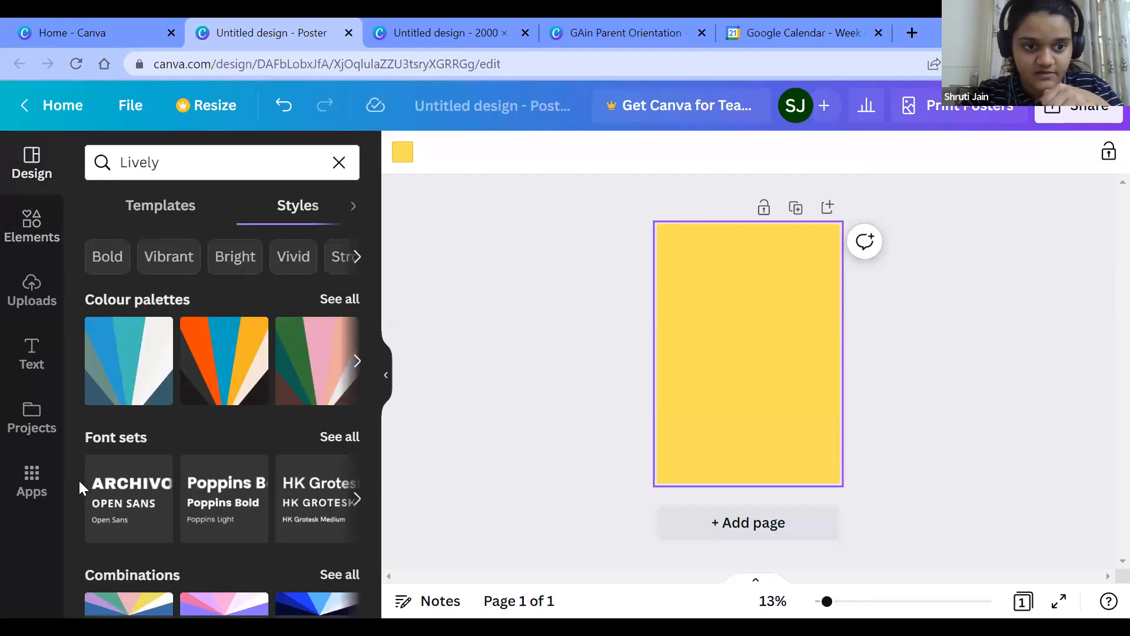
click(23, 368)
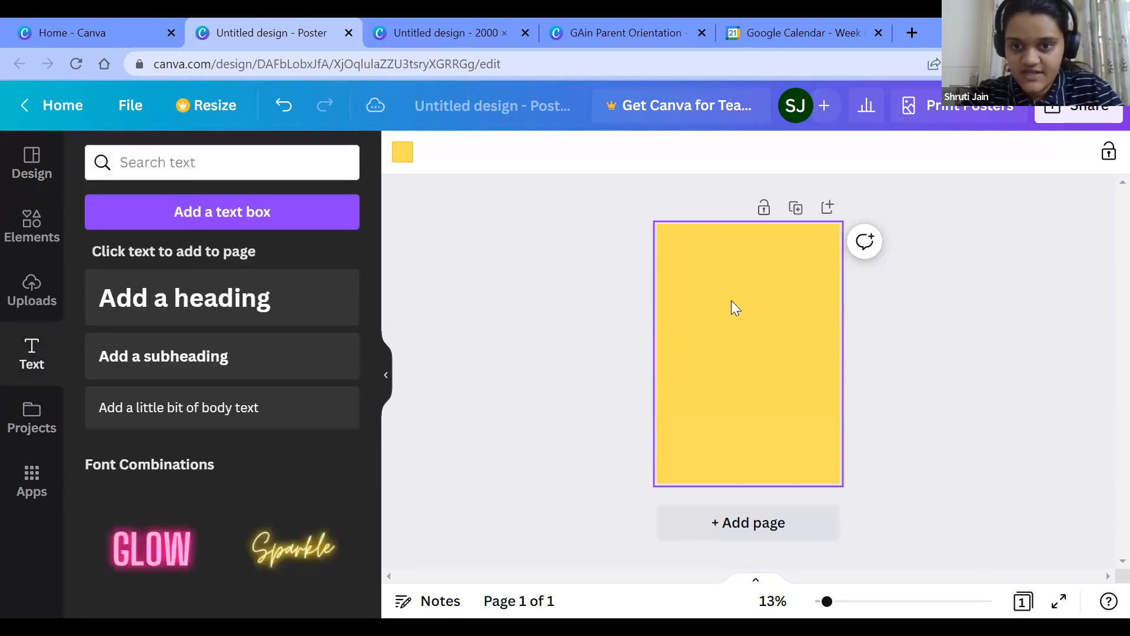
click(221, 306)
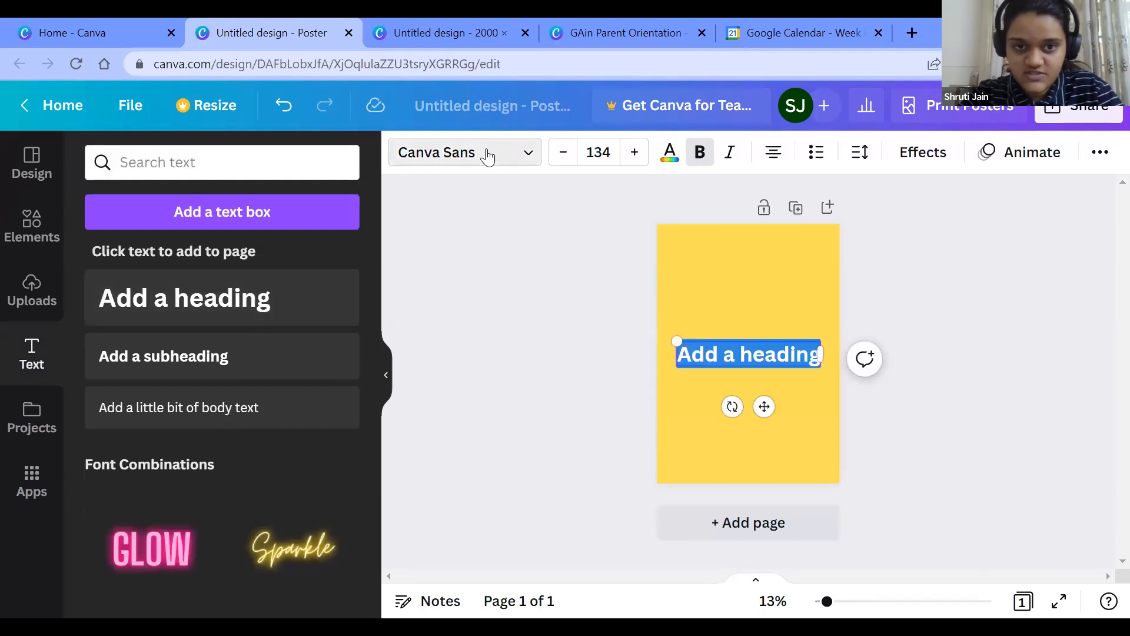
click(505, 156)
scroll(267, 441, down, 1)
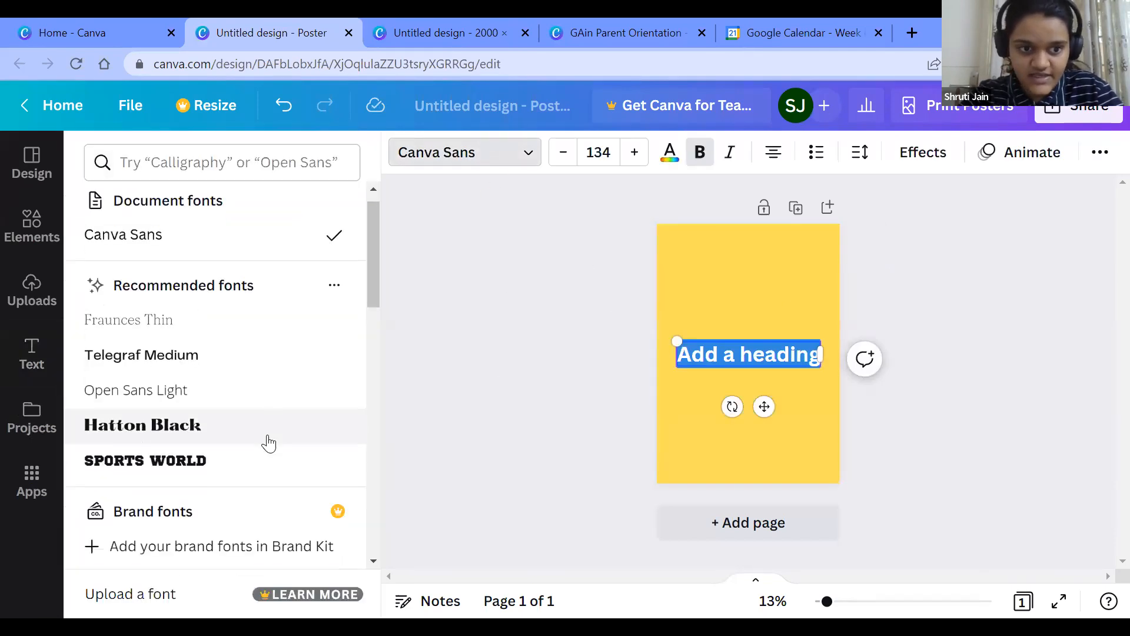
scroll(241, 448, down, 1)
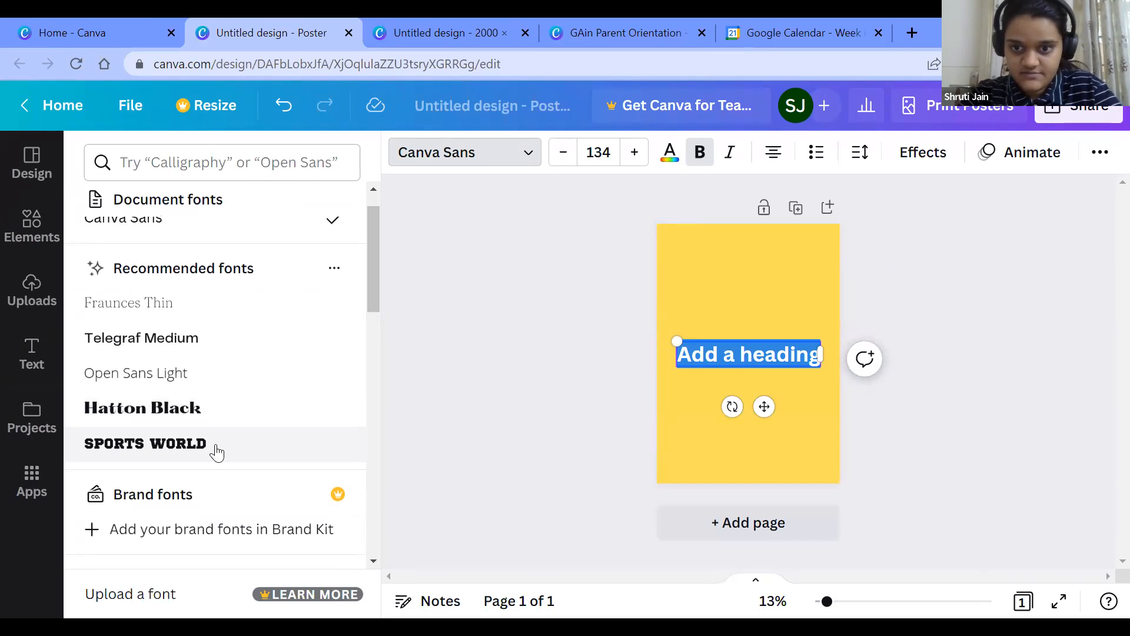
click(216, 451)
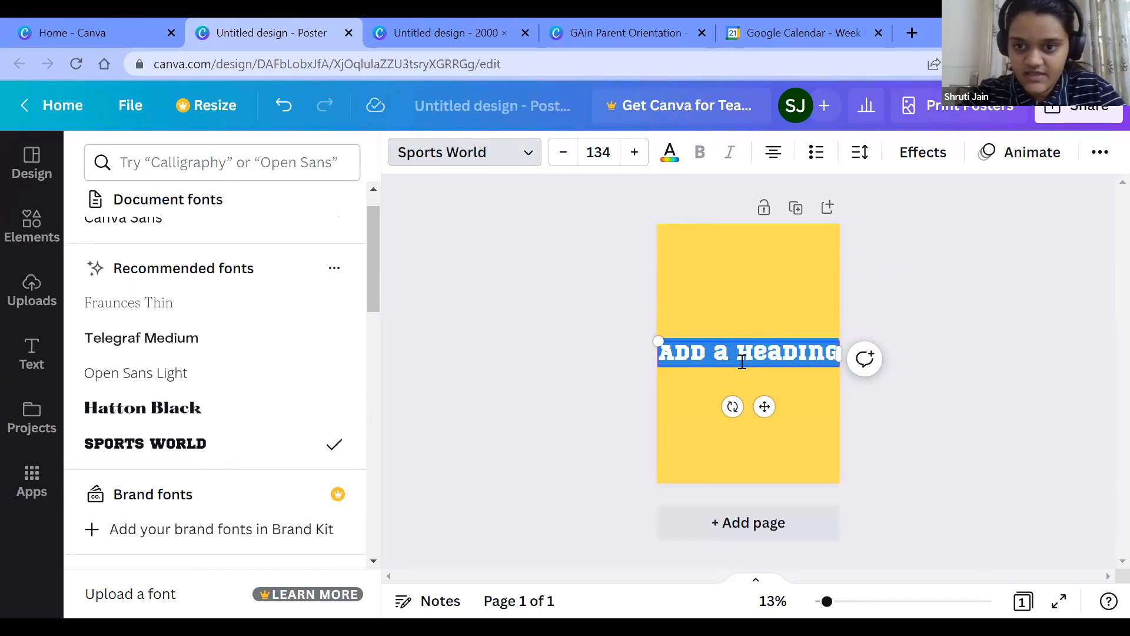
Step: Replace the heading text with "Happy Birthday" and move it to the upper part of the poster
text(Happy Birthday)
key(Escape)
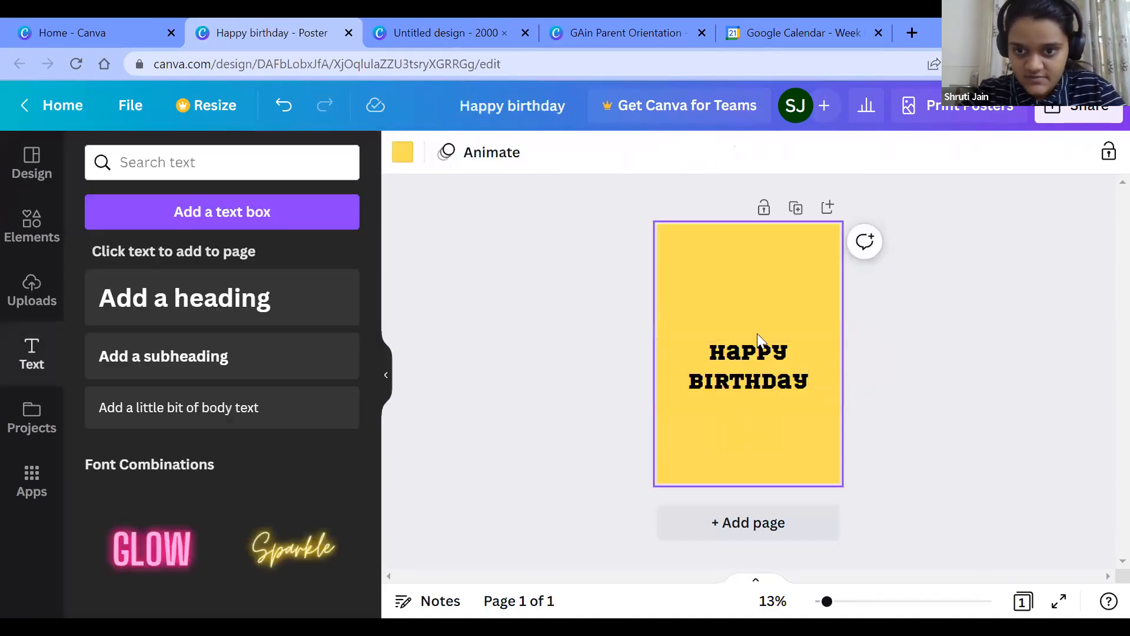
drag(755, 354, 751, 261)
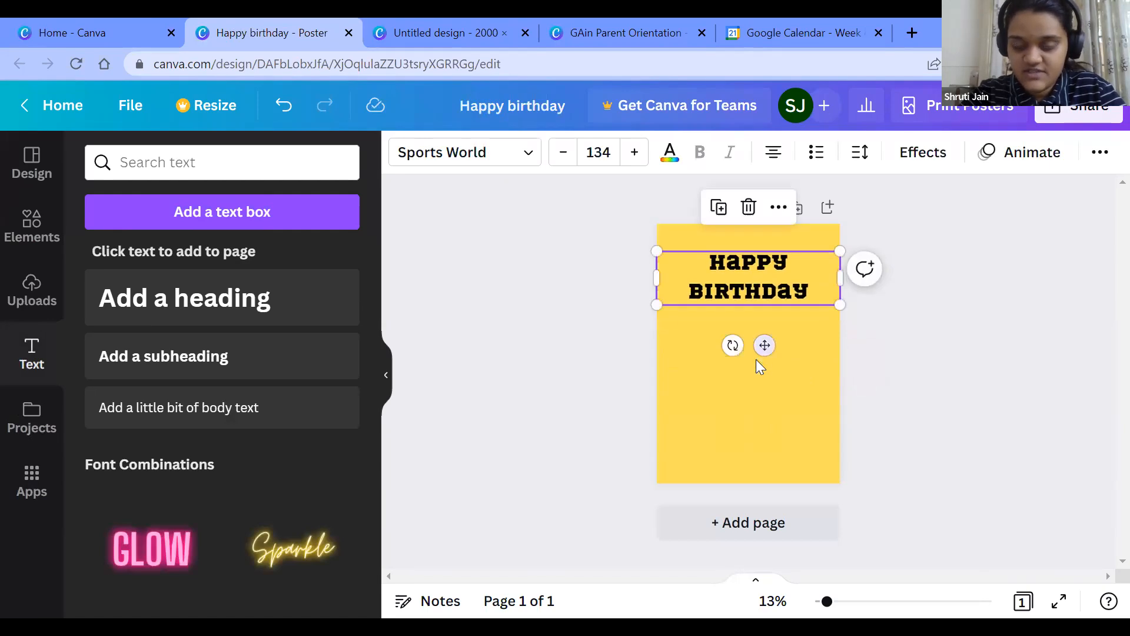
click(774, 414)
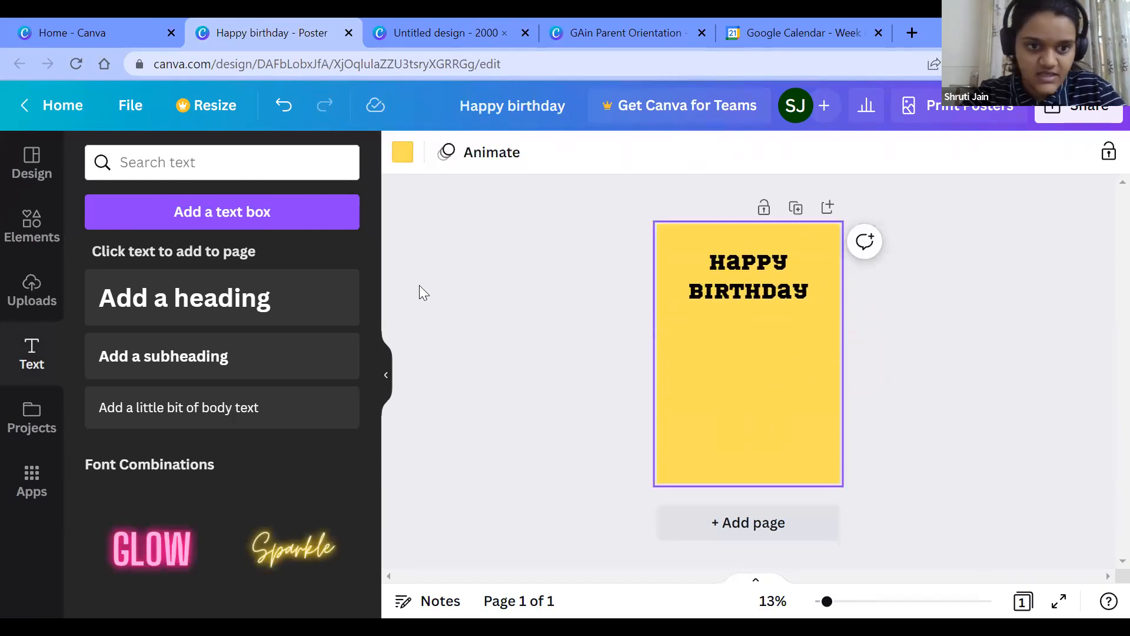
Step: Add a subheading reading "dear" with the recipient's first name and an exclamation mark, placed directly below the heading
click(218, 356)
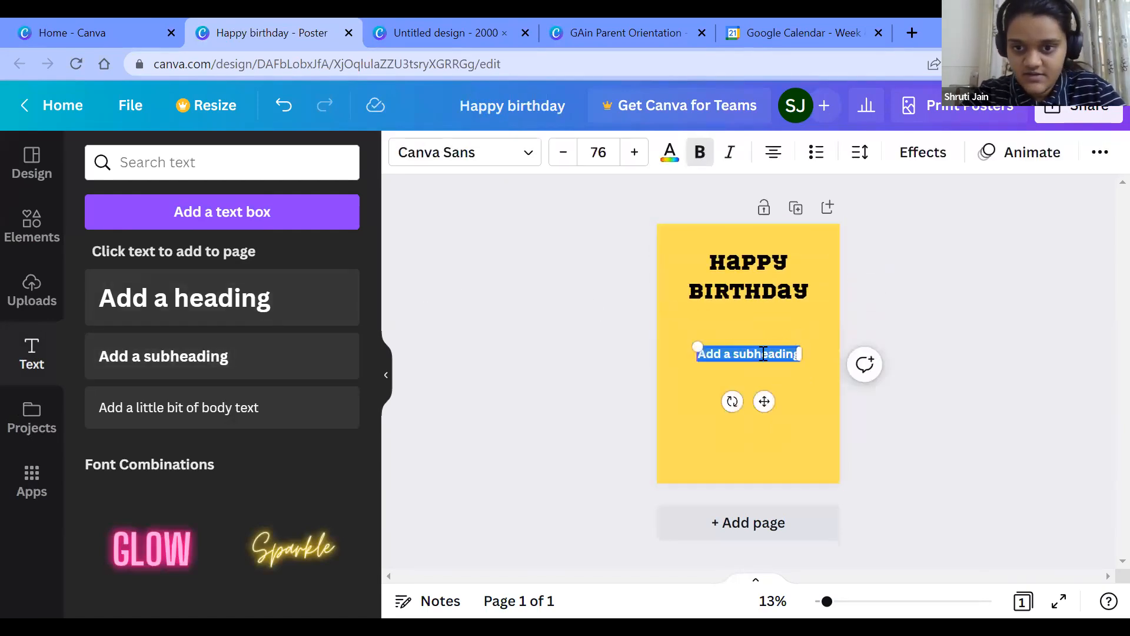
text(dear s)
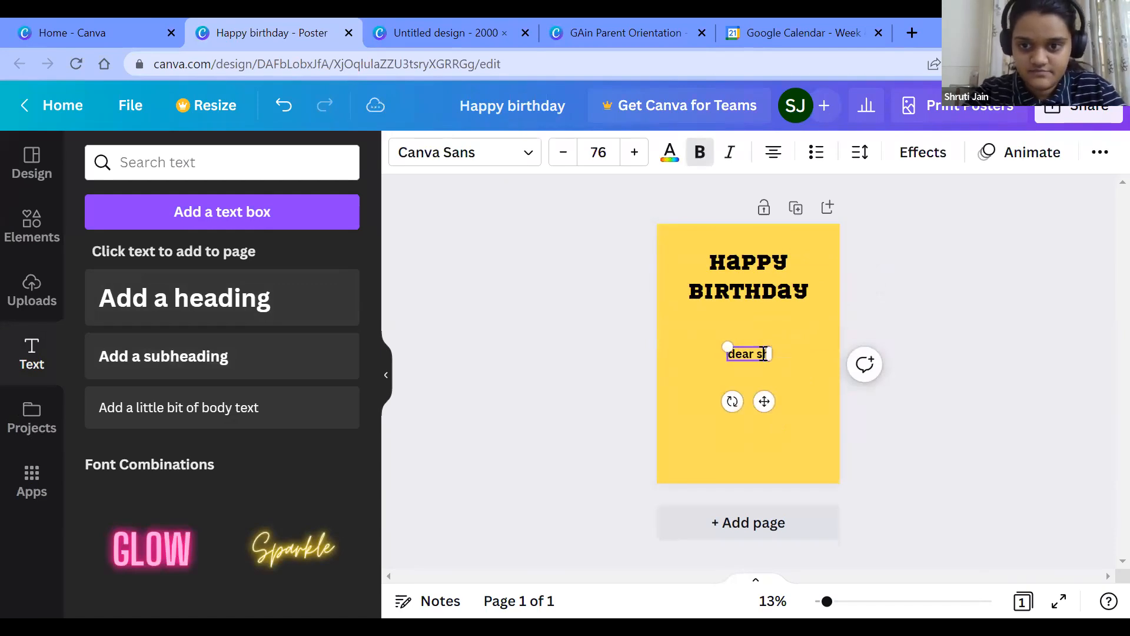
text(hruti)
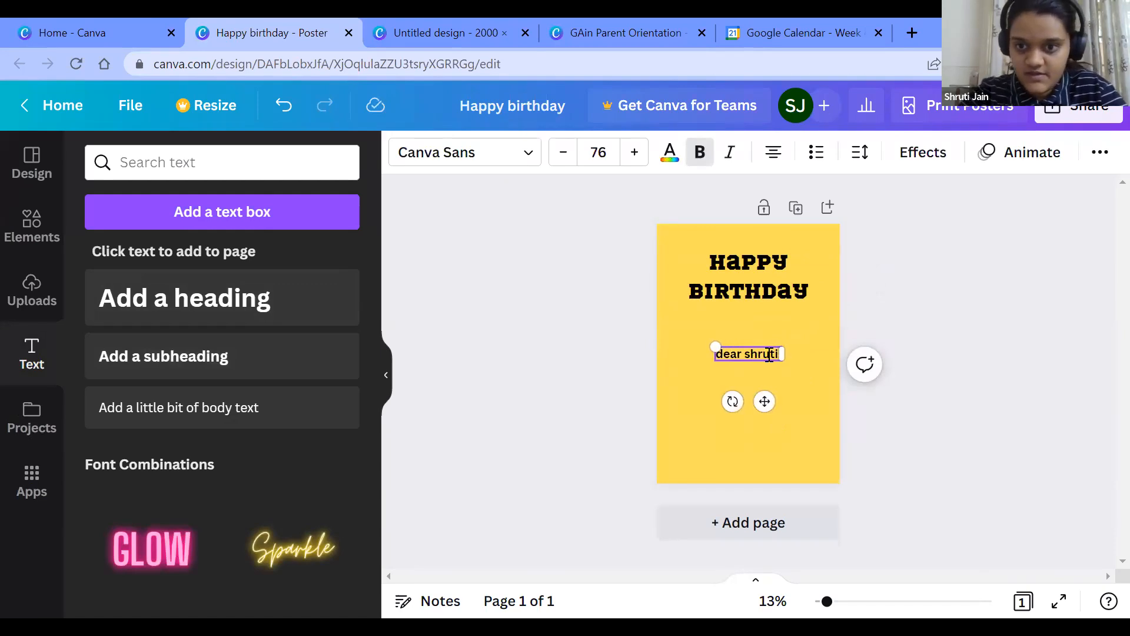
drag(765, 346, 765, 310)
text(!)
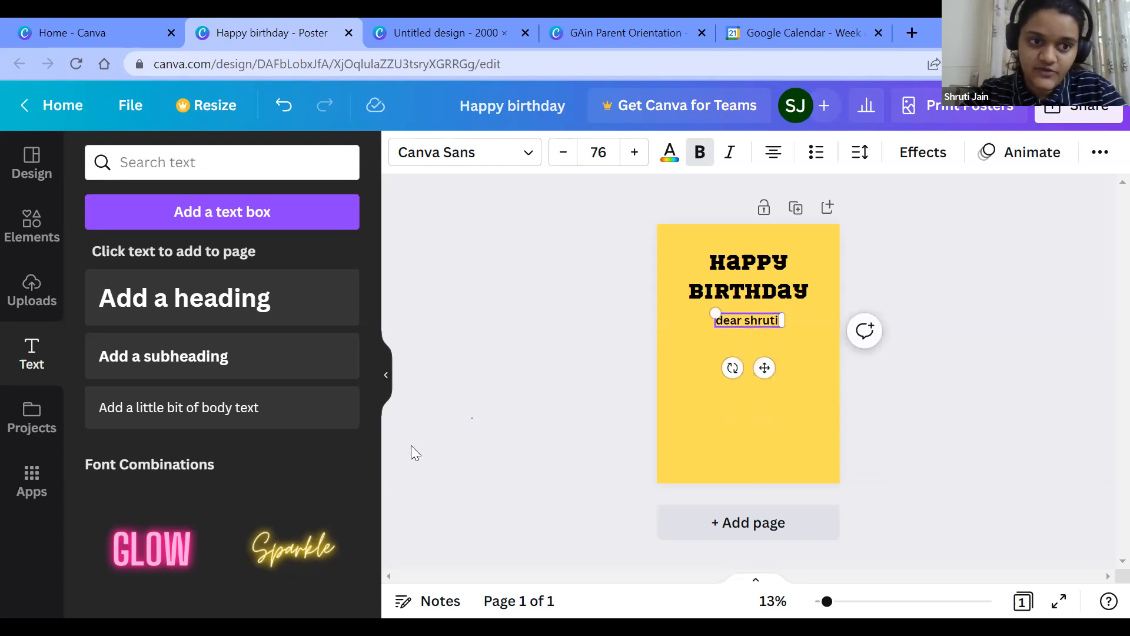
click(411, 447)
Step: Search the elements library for "cake" and choose the "birthday cake" suggestion
click(23, 303)
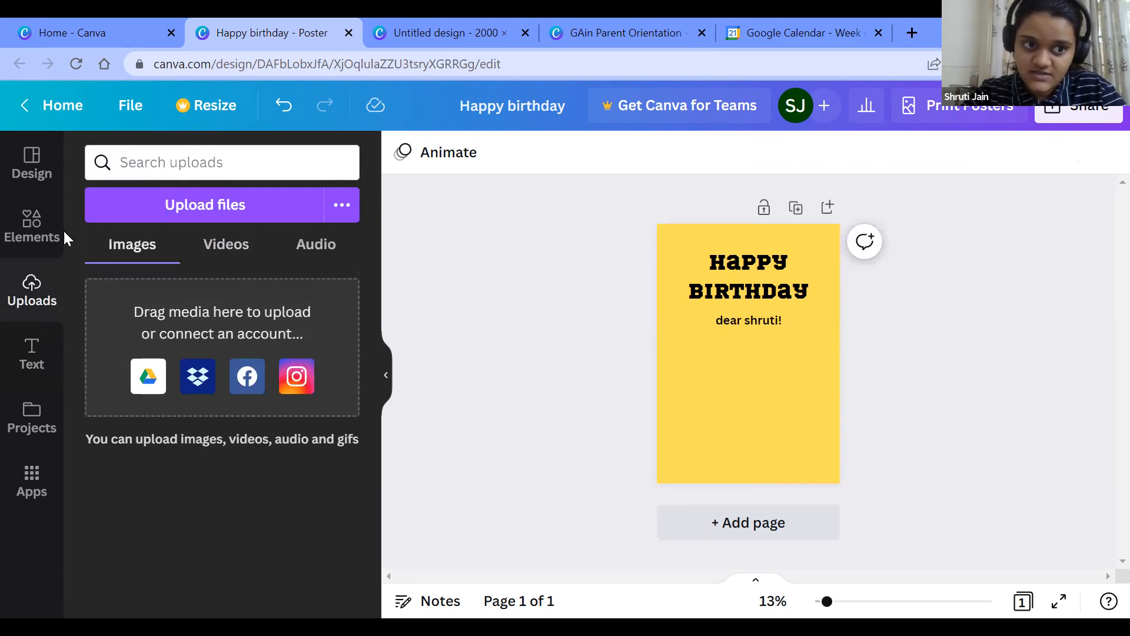
click(26, 227)
click(177, 160)
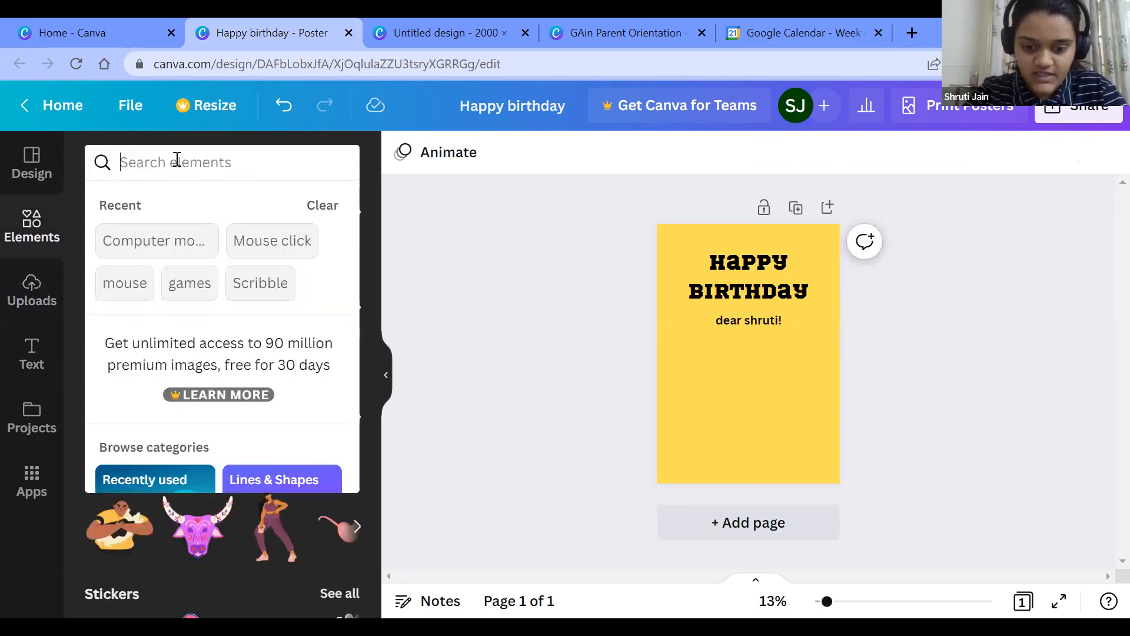
text(cake)
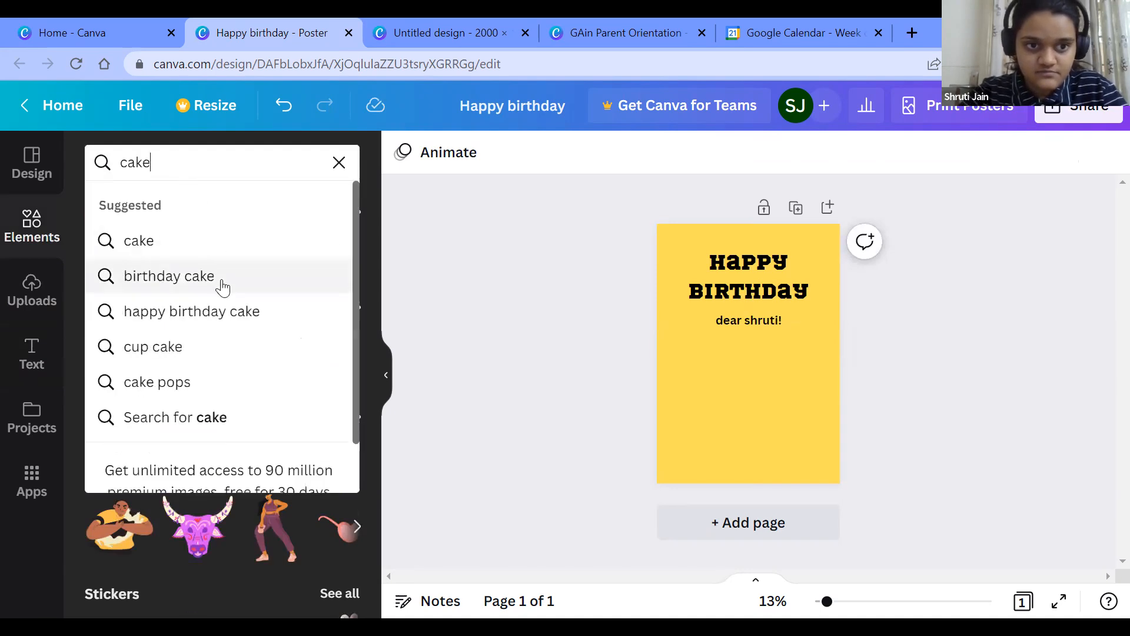
click(221, 280)
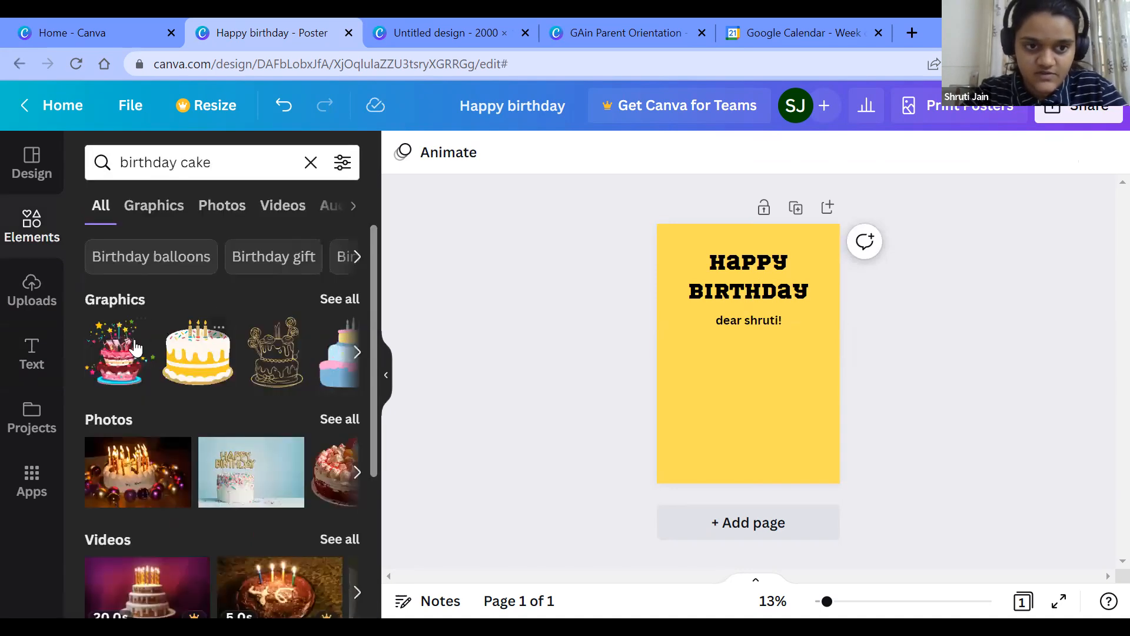
Step: Add the blue and pink tiered cake graphic, shrink it and place it in the poster's lower middle, below the text
scroll(127, 455, down, 3)
scroll(126, 461, up, 3)
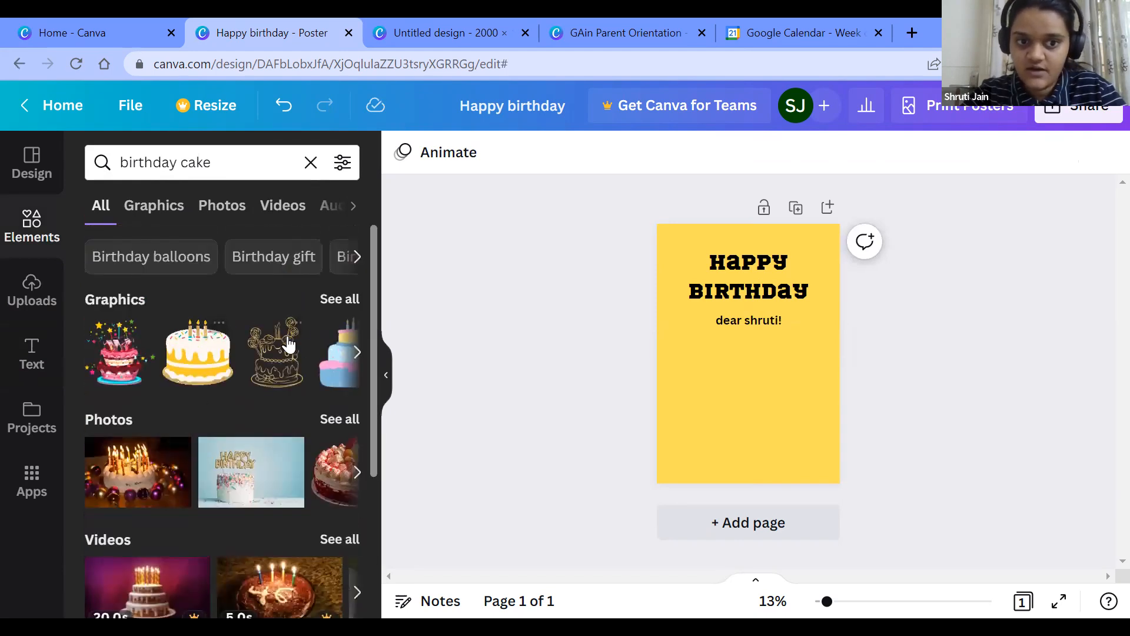
click(330, 380)
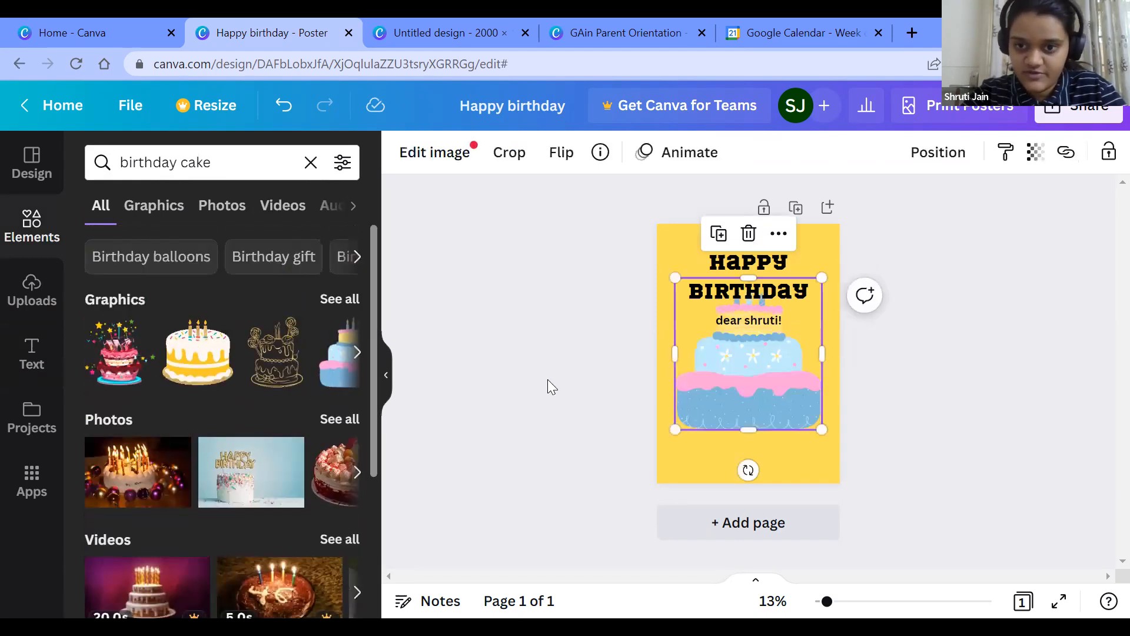
drag(821, 276, 756, 392)
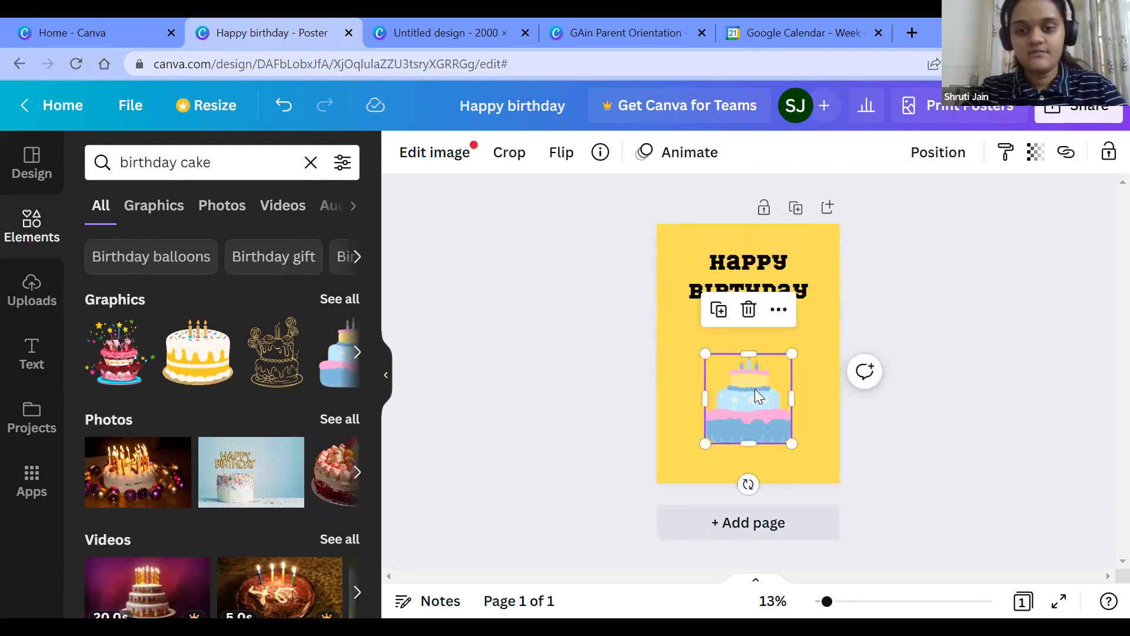
Step: Deselect the cake graphic and hide the elements library to view the finished birthday poster
click(943, 346)
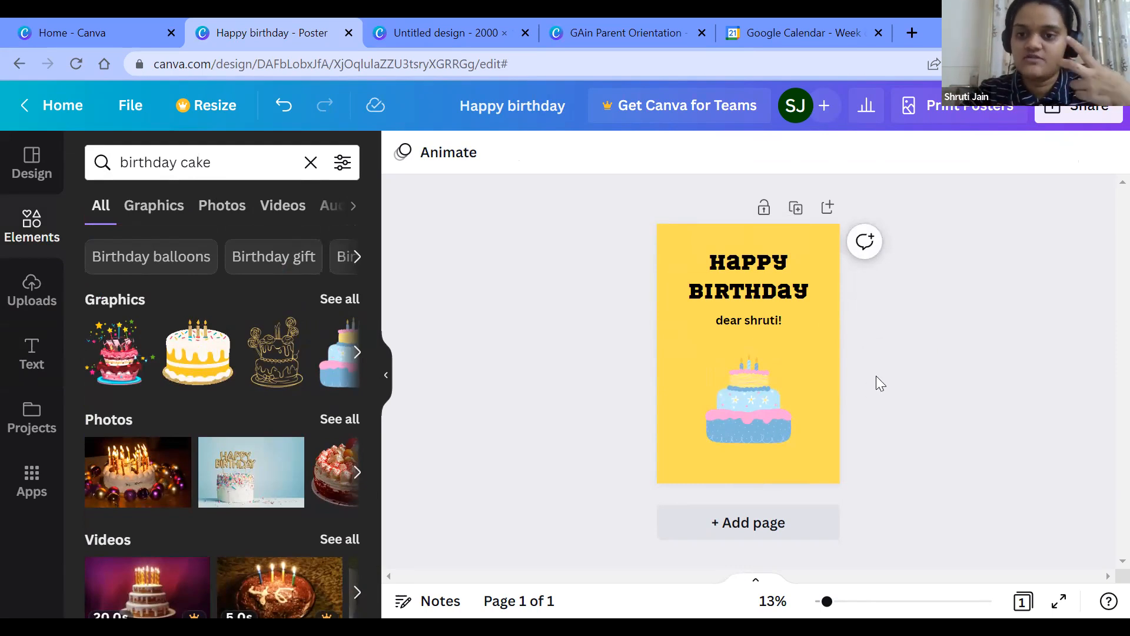
click(384, 376)
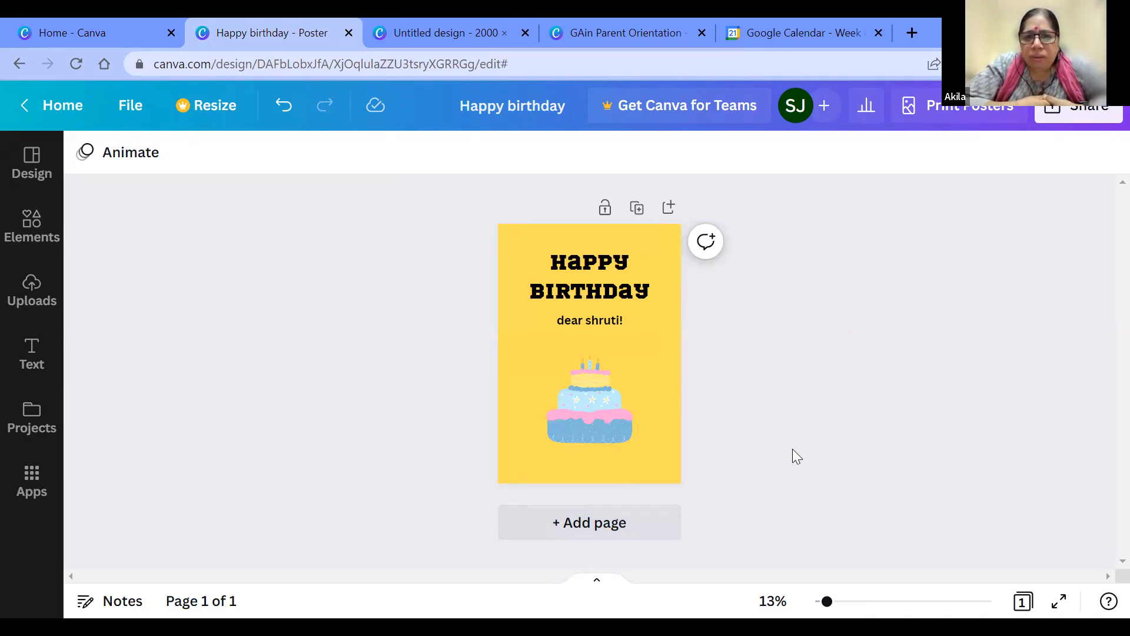
Step: Find the existing "Holi greetings" poster among the projects and open it for editing
click(73, 22)
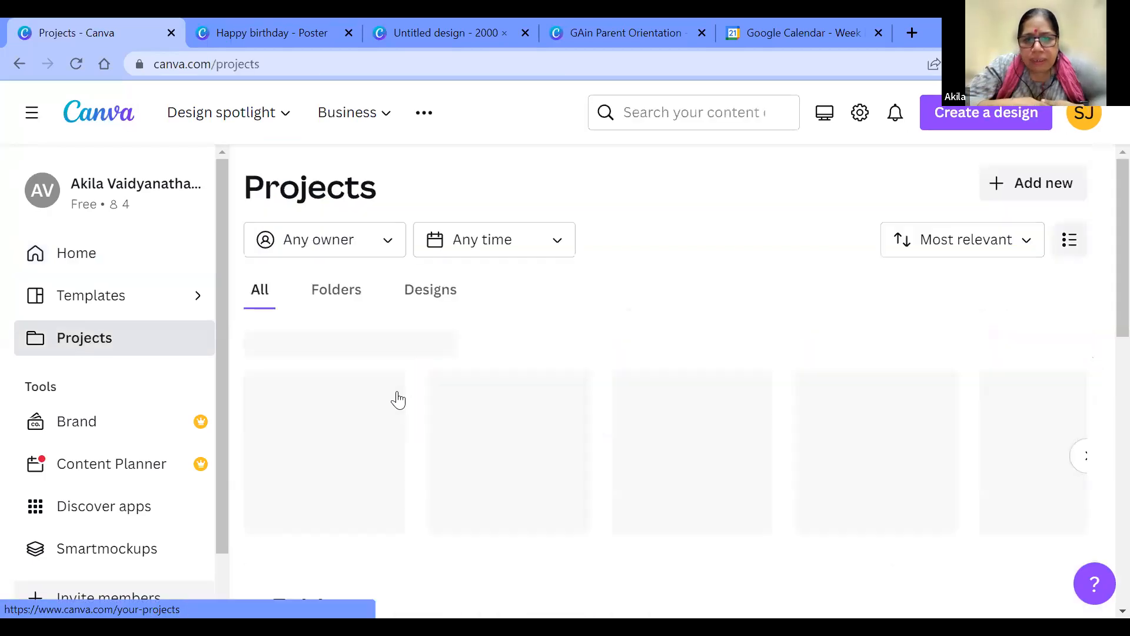
scroll(397, 396, down, 5)
scroll(398, 400, down, 4)
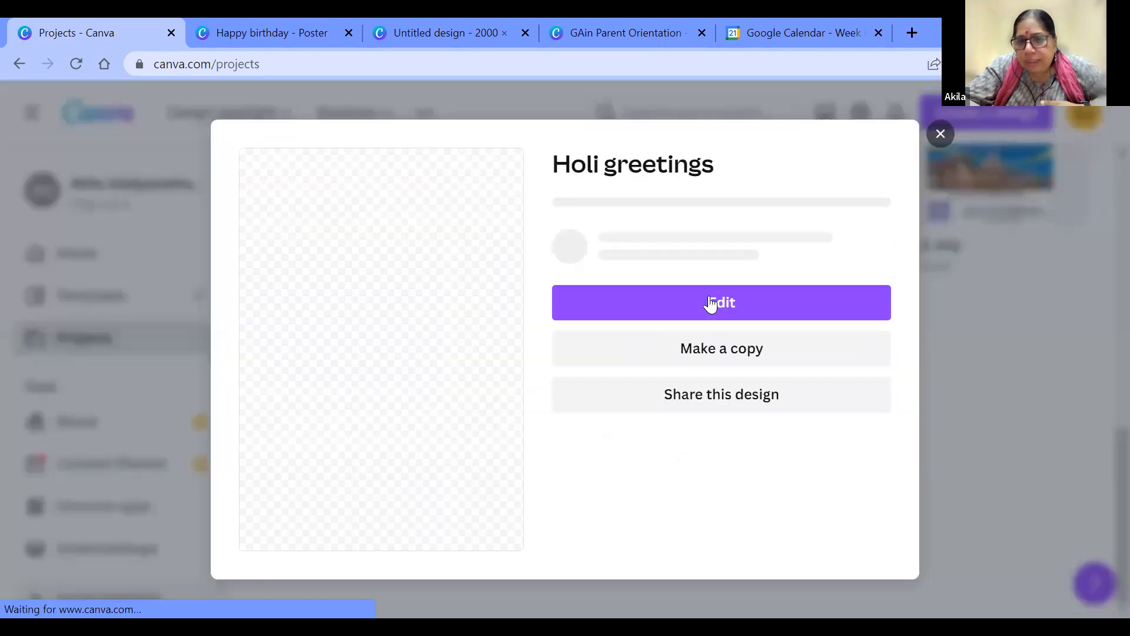
click(710, 299)
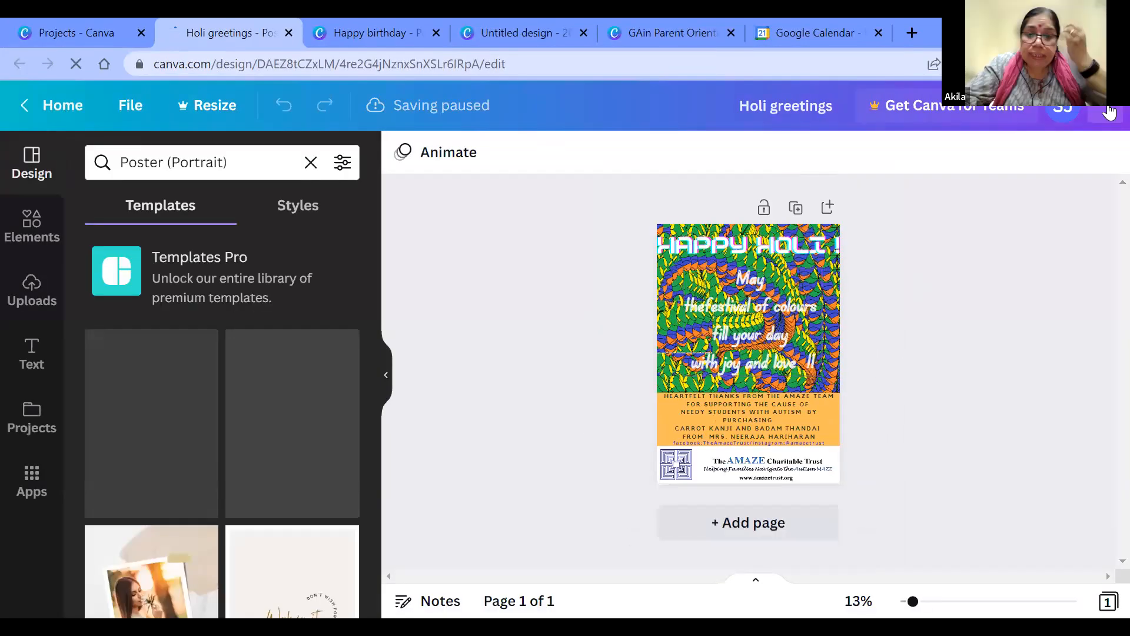
Step: Present the "Holi greetings" poster in full screen, exit the presentation and close the poster's preview in the projects
click(1092, 124)
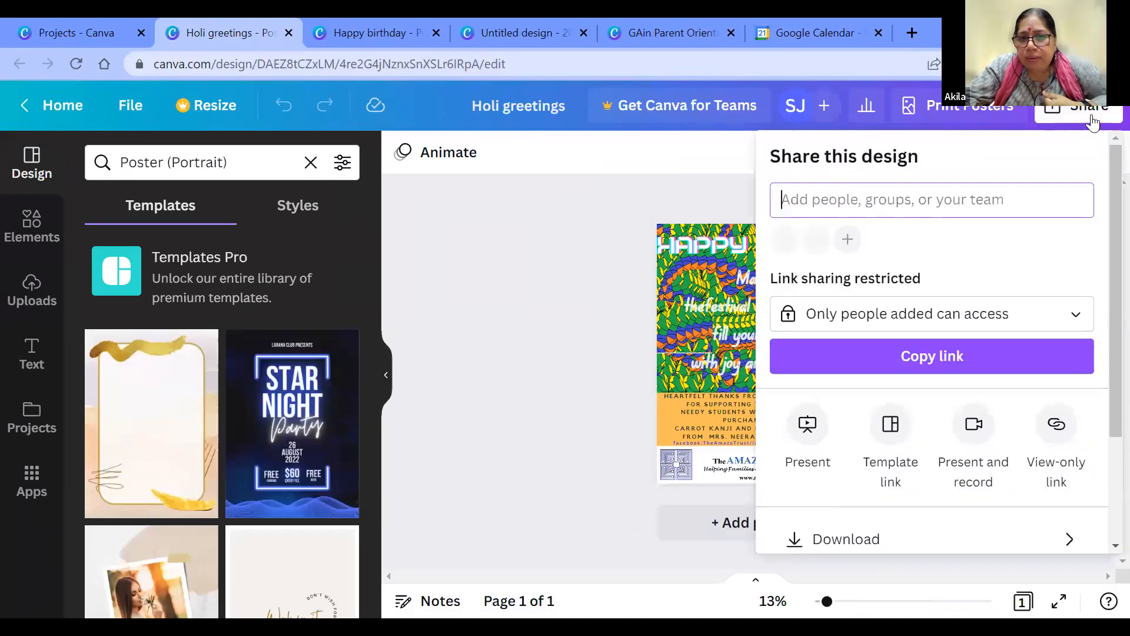
click(811, 433)
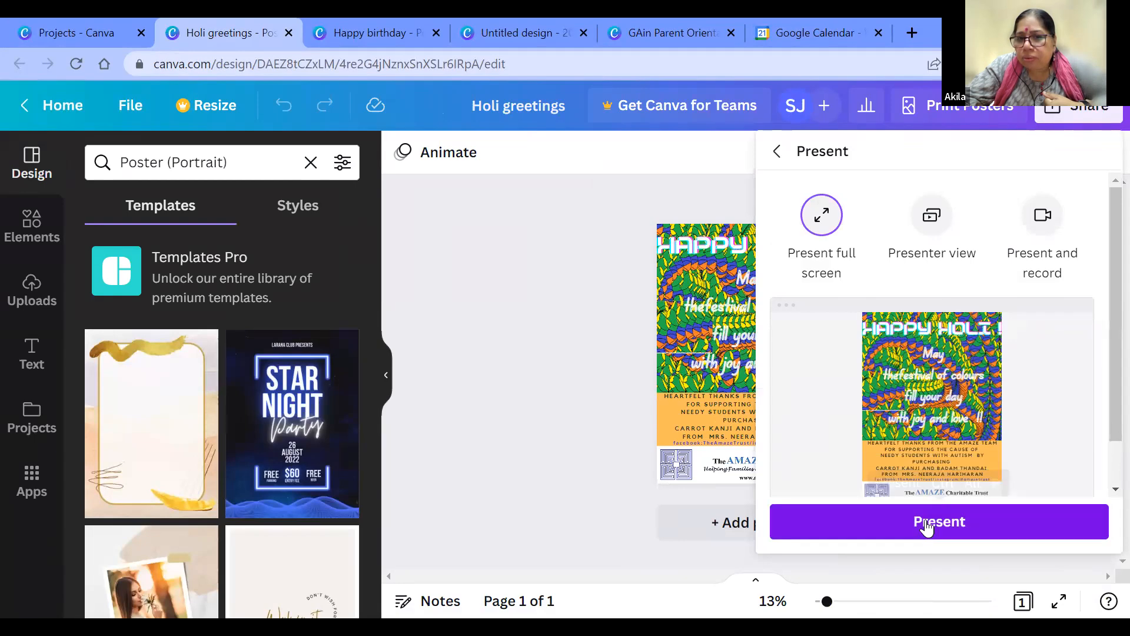
click(987, 407)
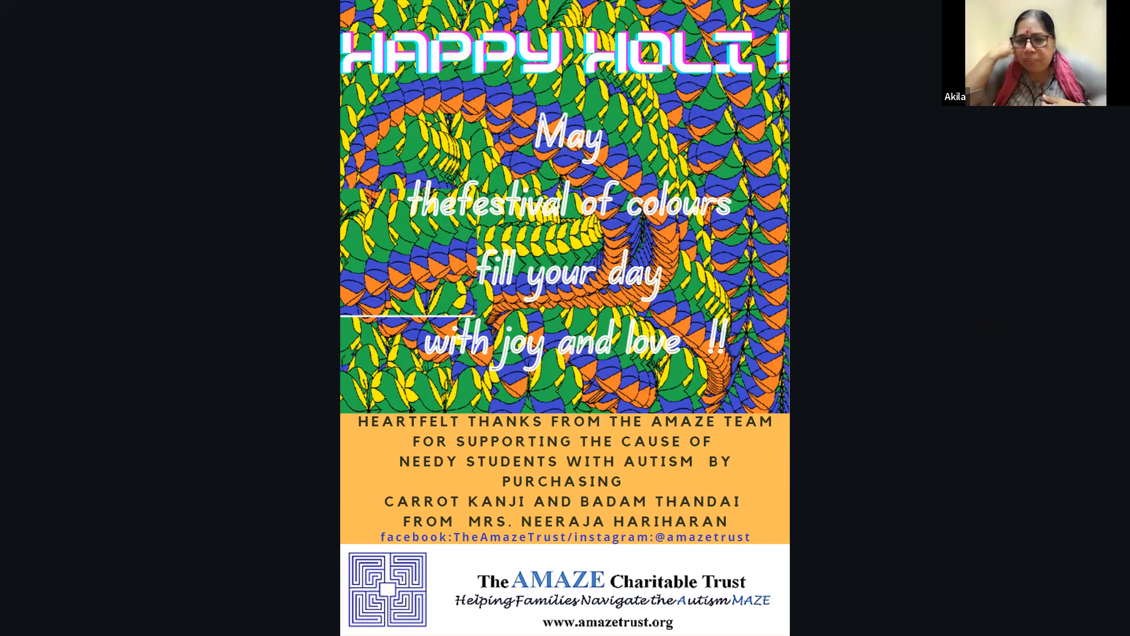
key(Escape)
click(386, 377)
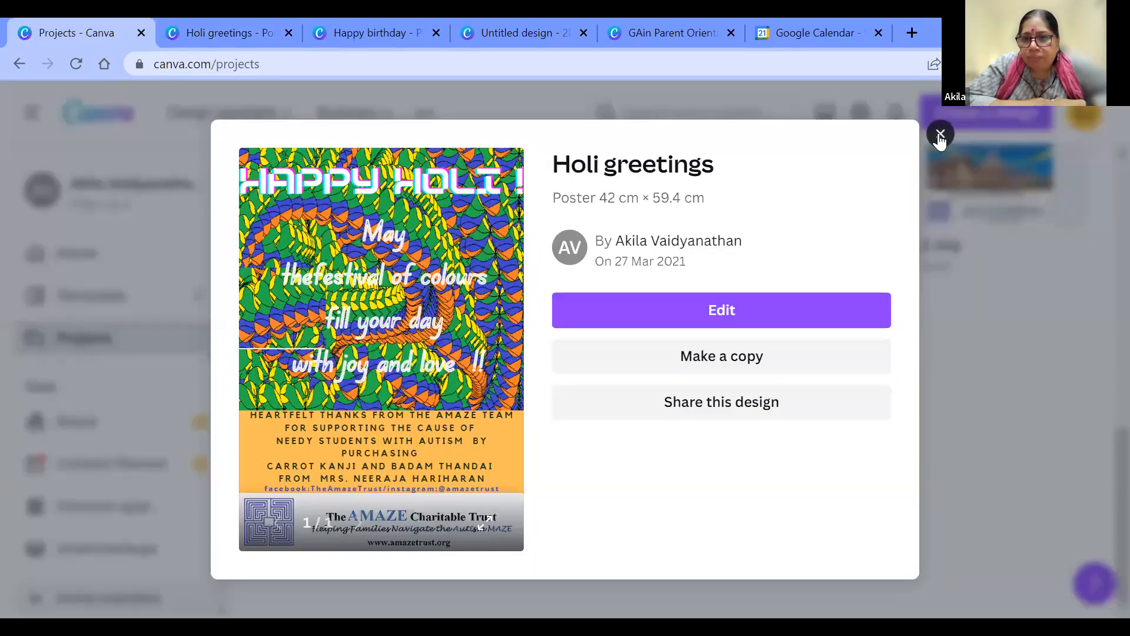
key(Escape)
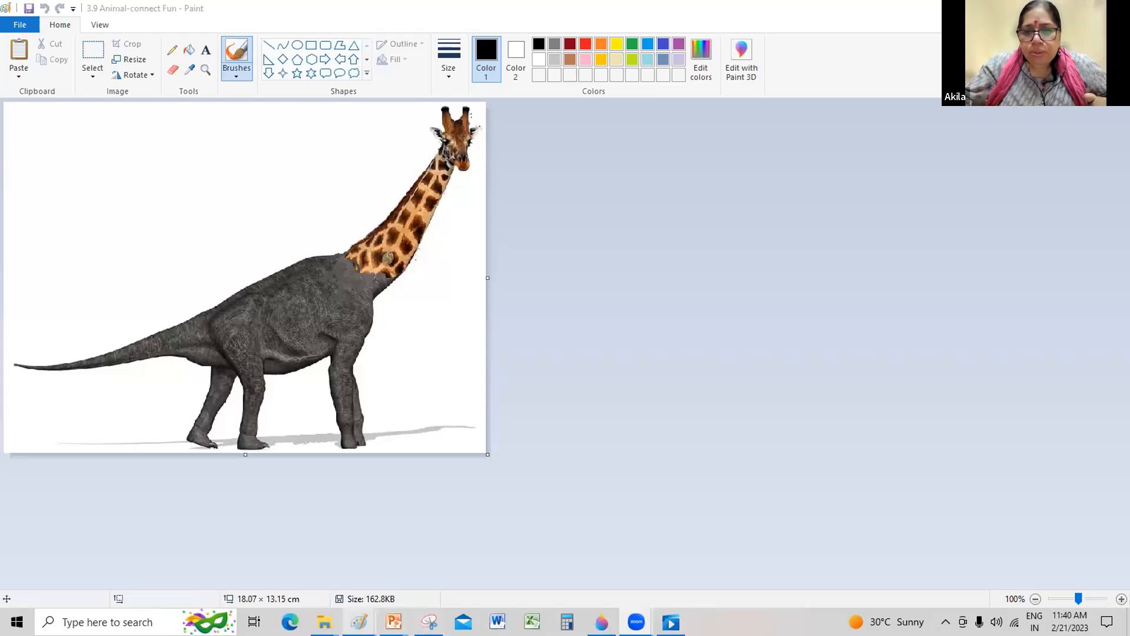
Step: Switch to File Explorer's "GAin Week3" folder and go back to its parent folder "L2L GAin"
mouse_move(325, 622)
click(177, 554)
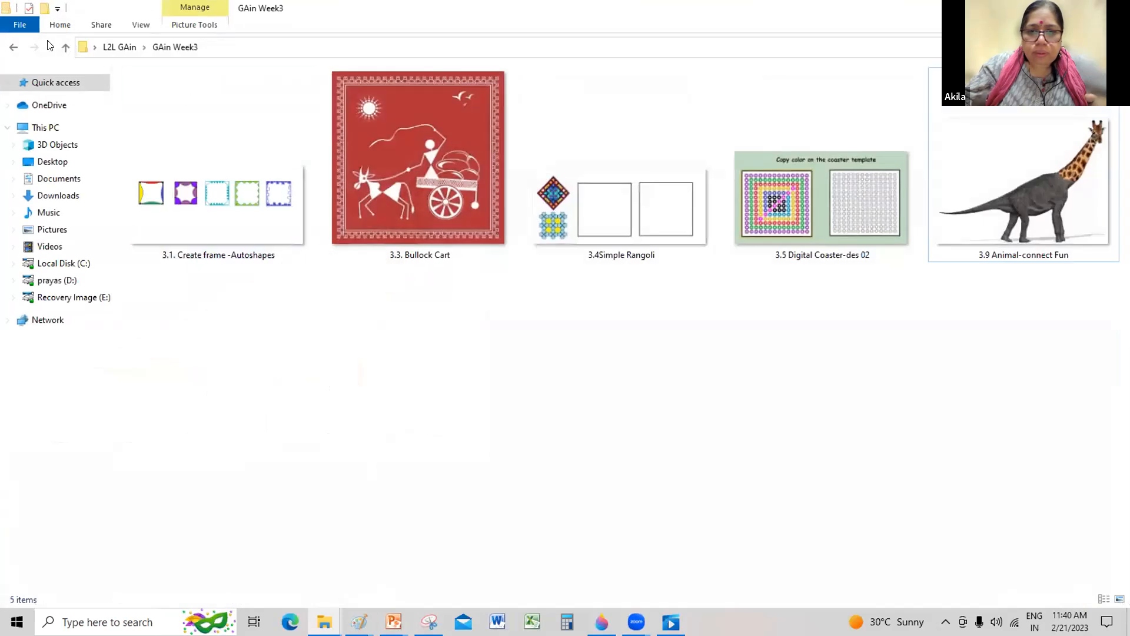
click(14, 48)
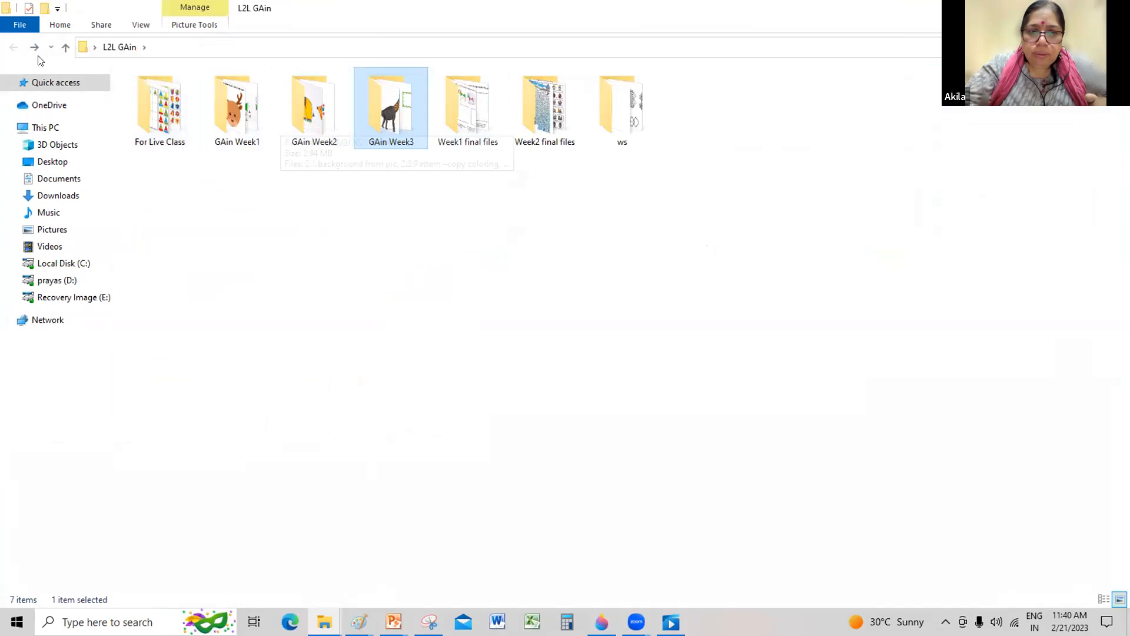
Step: Clear the open File Explorer and Paint windows away to reach the desktop
click(1049, 8)
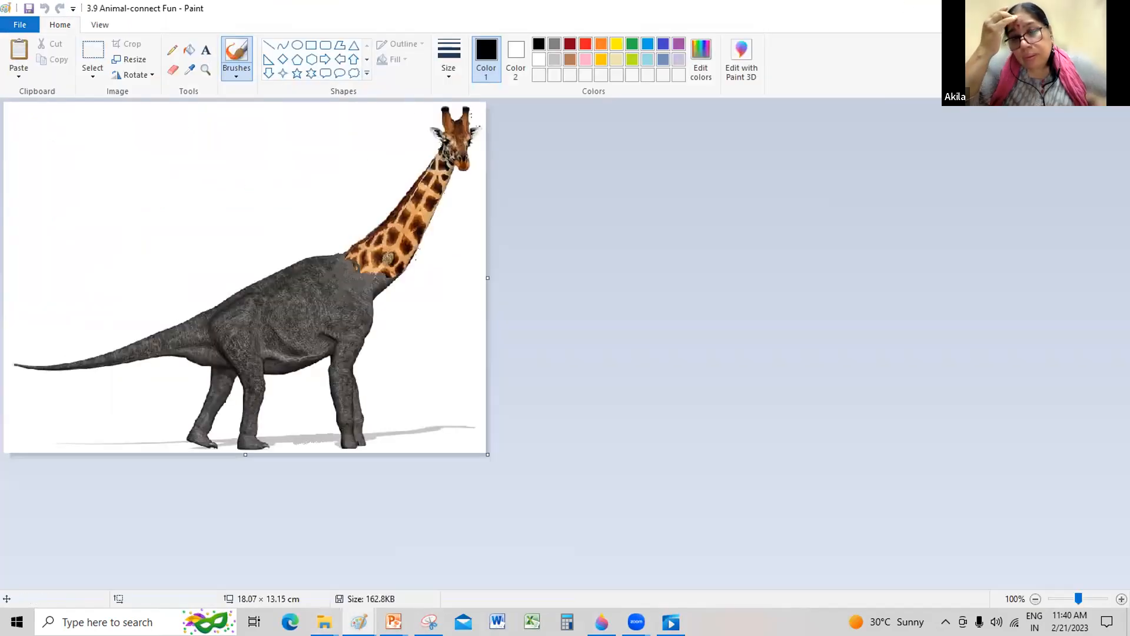
click(1048, 8)
click(1048, 9)
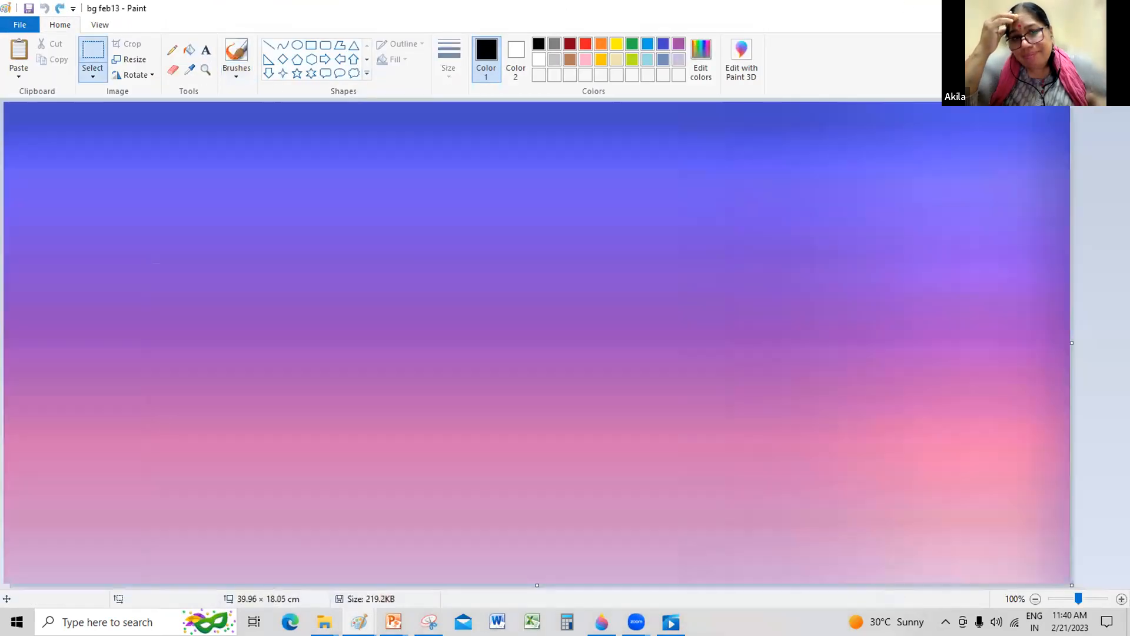
click(1049, 8)
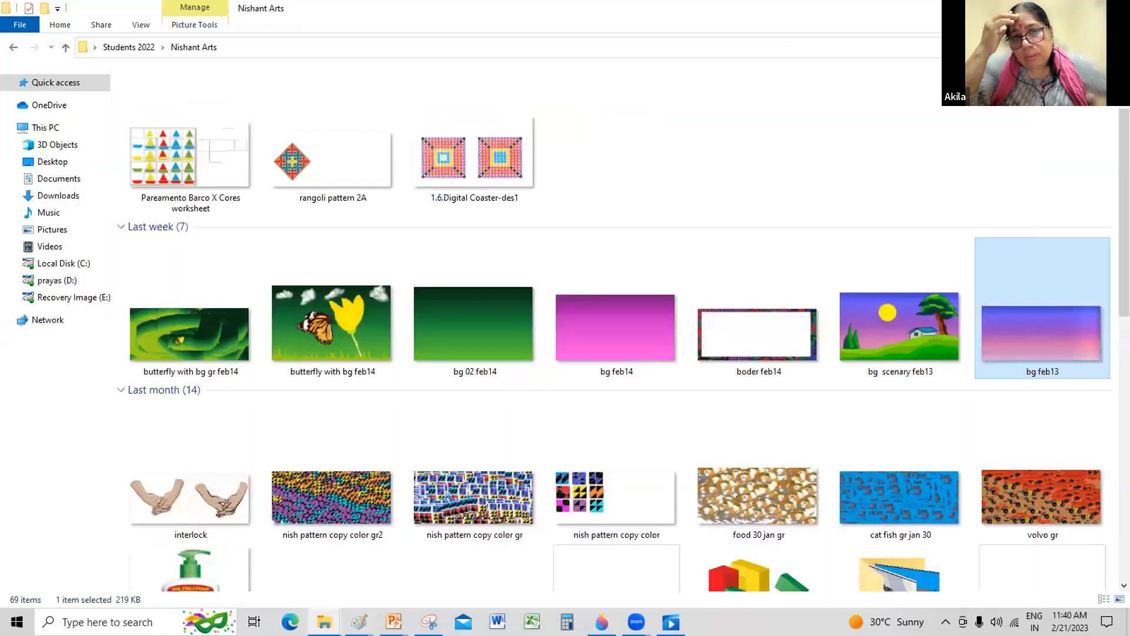
key(super+d)
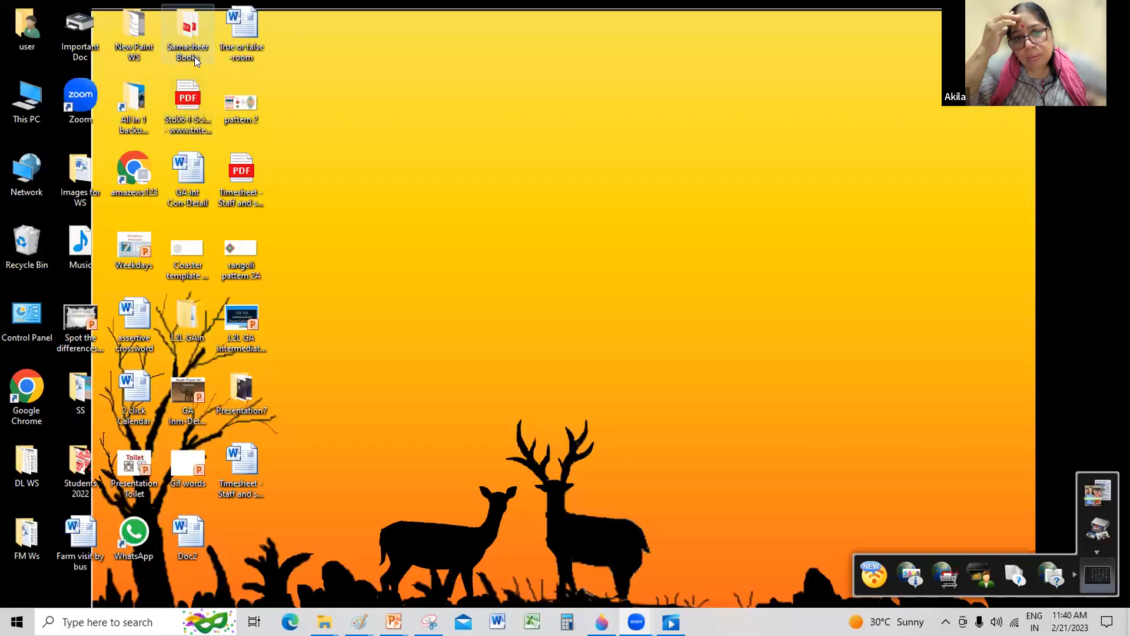
Step: Open the "New Paint WS" desktop folder, maximise its window and open the "Ideas for Intermediate GA" subfolder
double_click(141, 41)
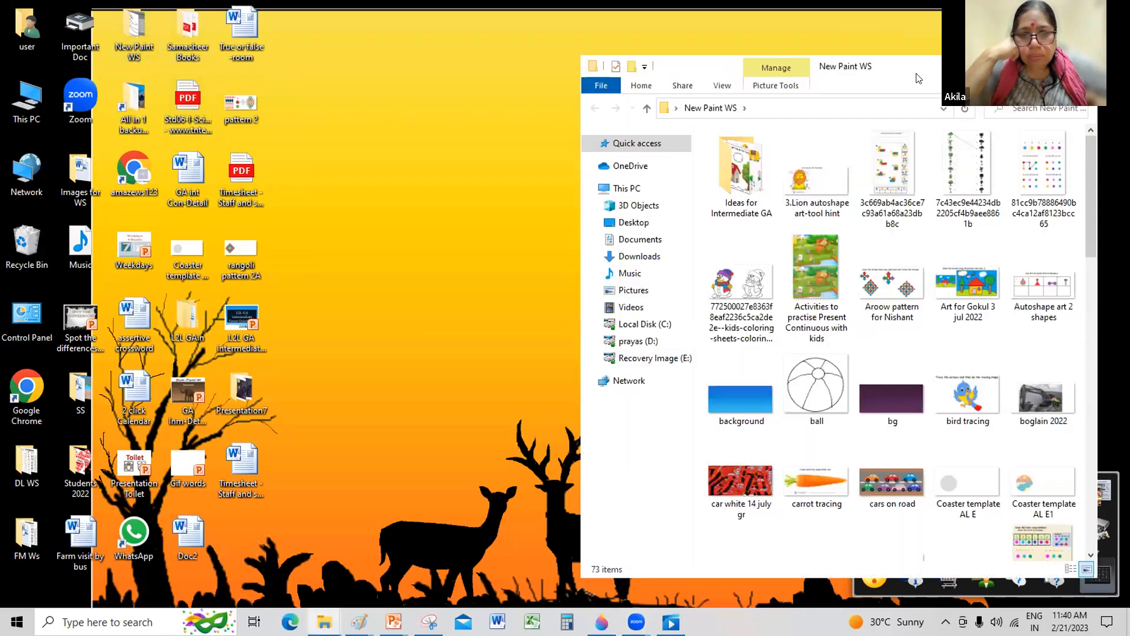
drag(737, 60, 425, 49)
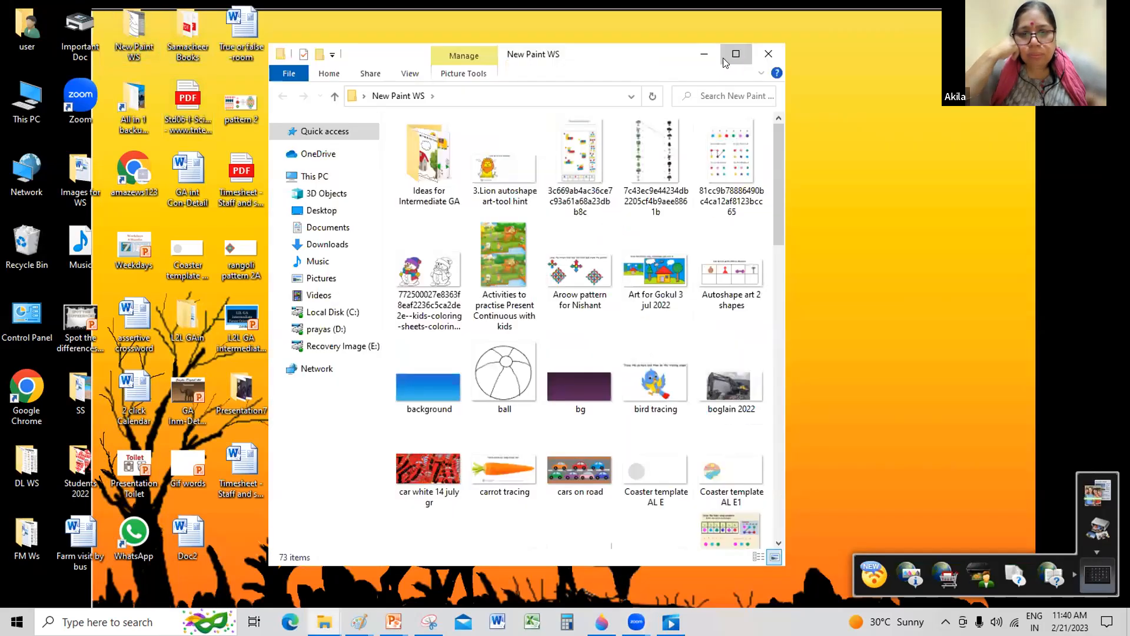
click(736, 55)
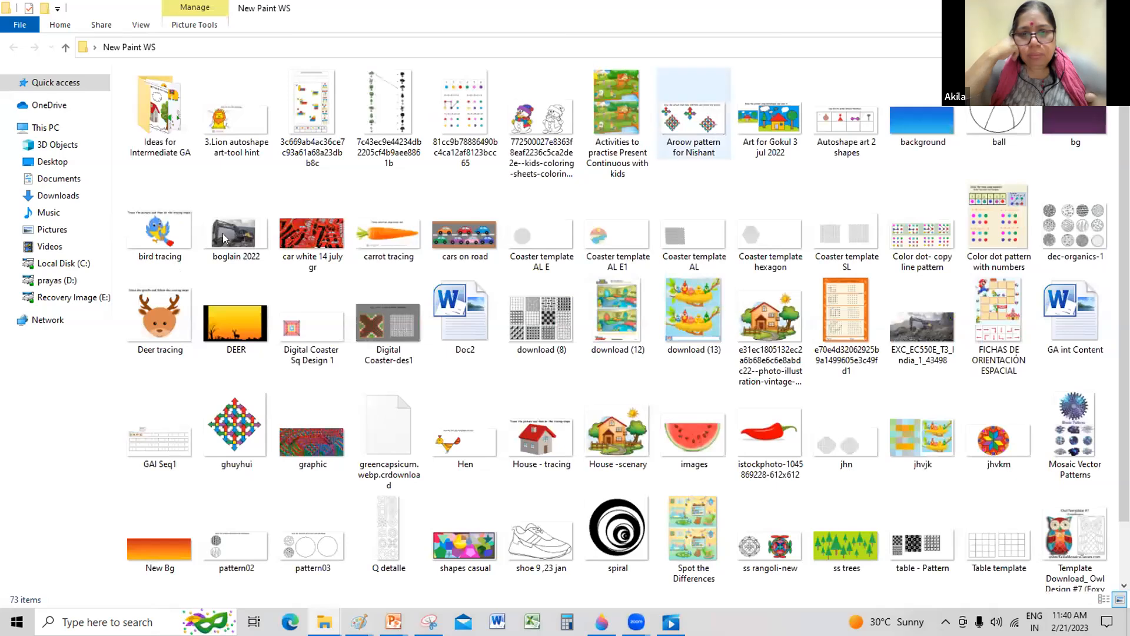
click(181, 114)
key(Return)
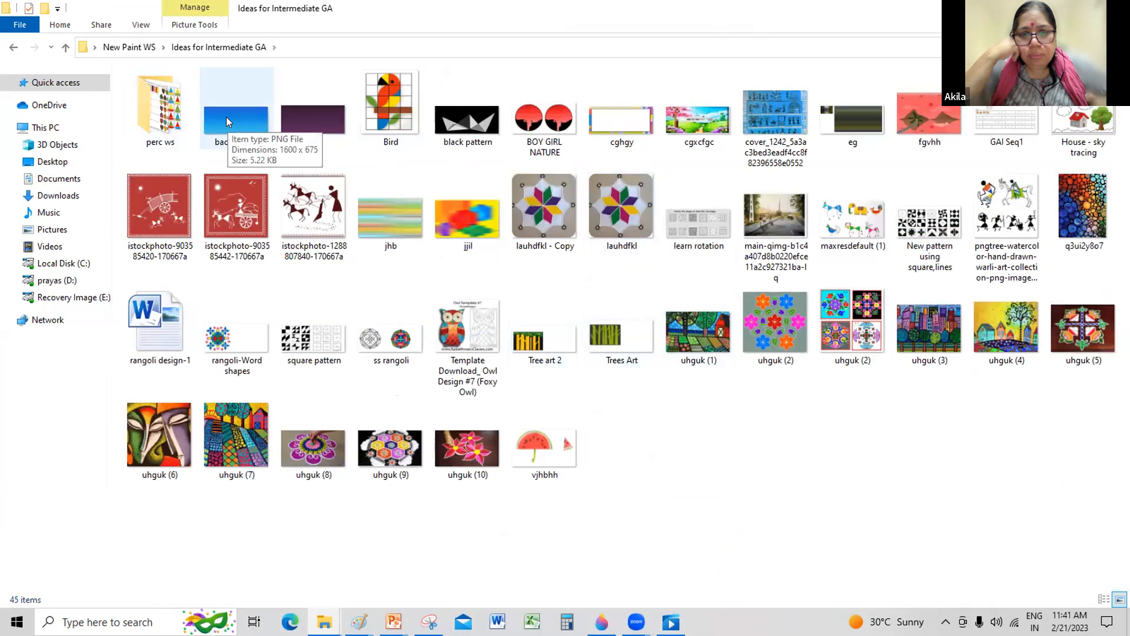
Step: View the "lauhdfkl" star rangoli picture in Paint and return to the "Ideas for Intermediate GA" folder
click(614, 207)
double_click(616, 211)
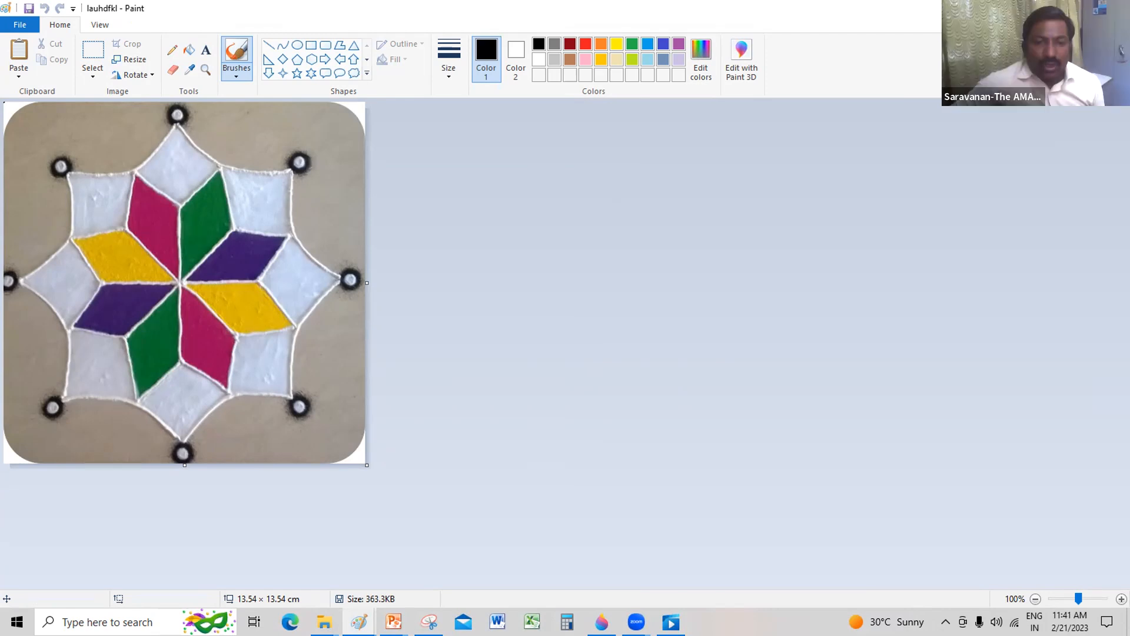
key(alt+Tab)
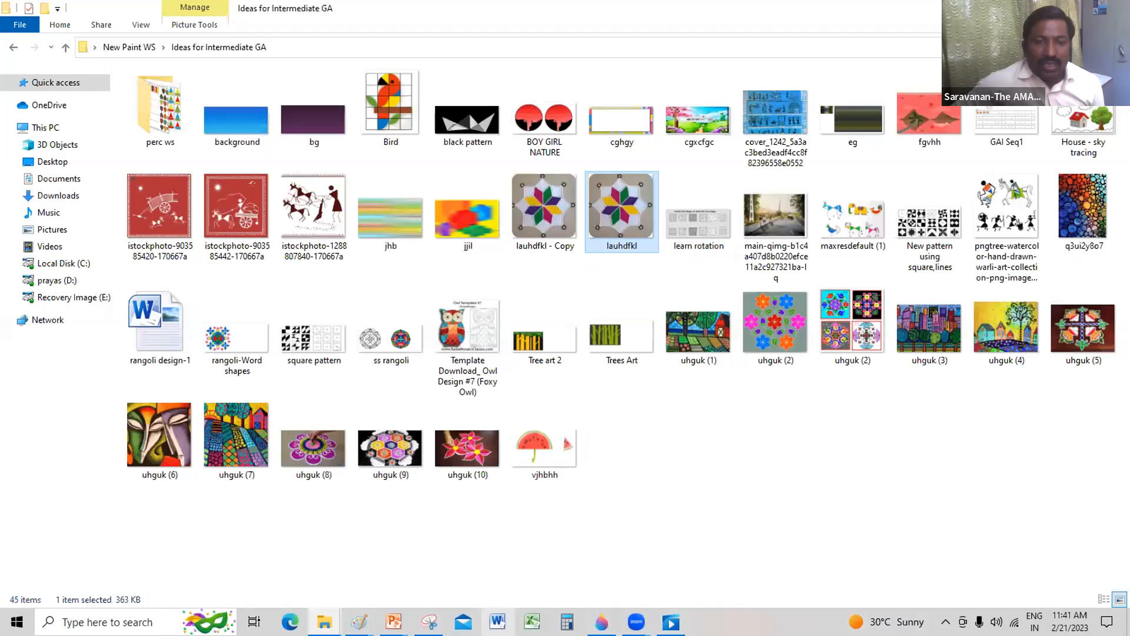
Step: Switch to the blank Word document and draw a tall flowchart diamond shape in the upper middle of the page
click(497, 621)
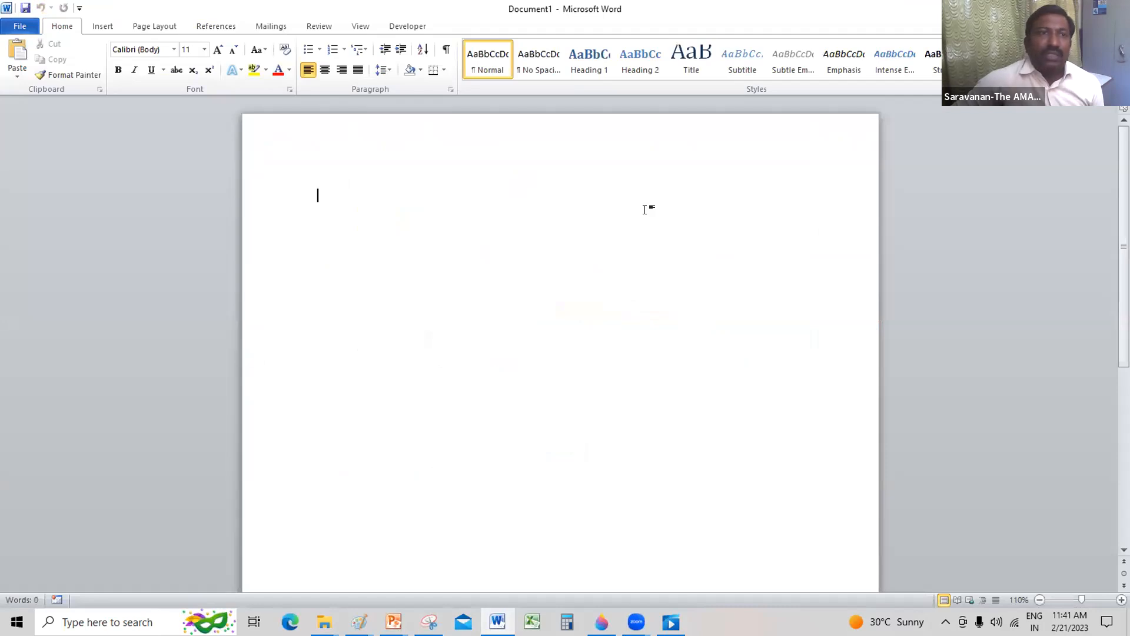
click(103, 27)
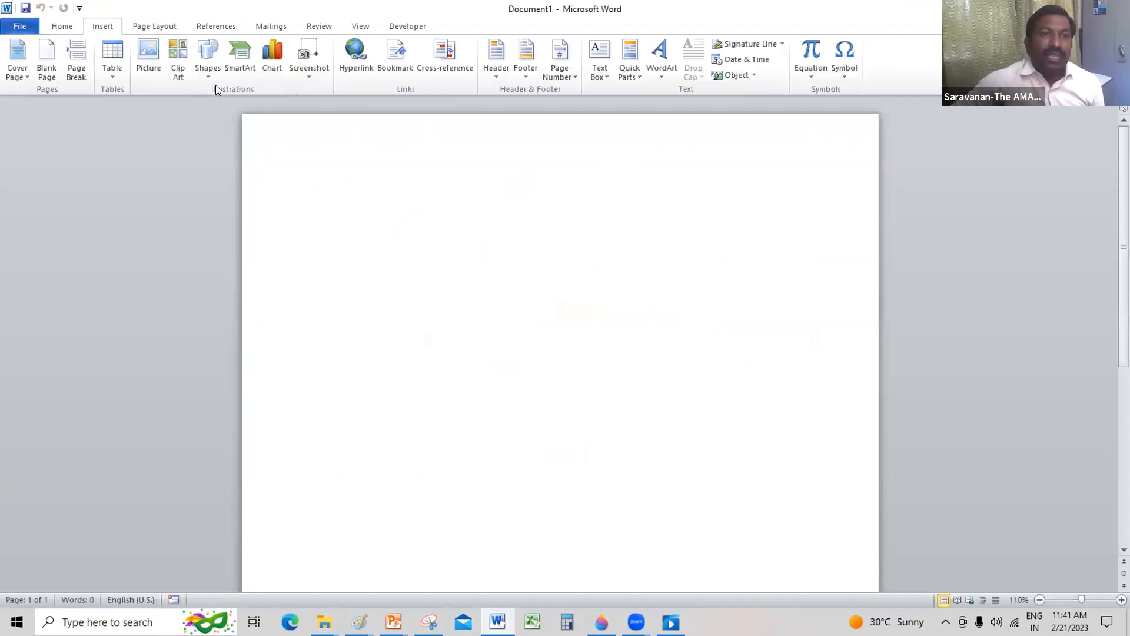
click(209, 69)
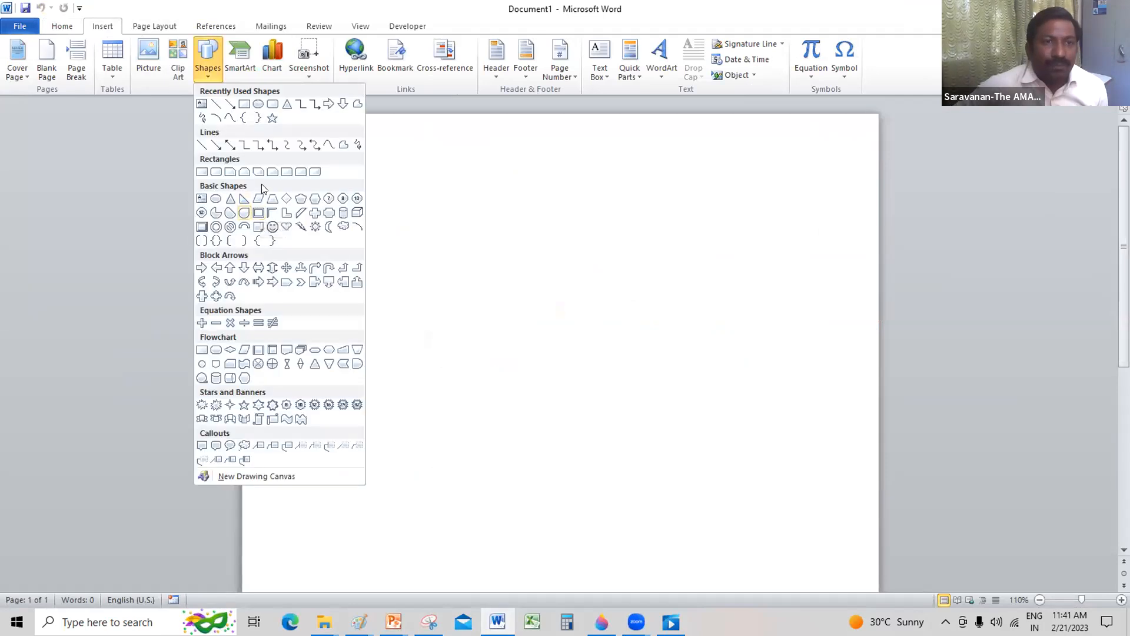
click(228, 349)
mouse_move(403, 211)
mouse_down()
mouse_move(453, 276)
mouse_move(517, 269)
mouse_up()
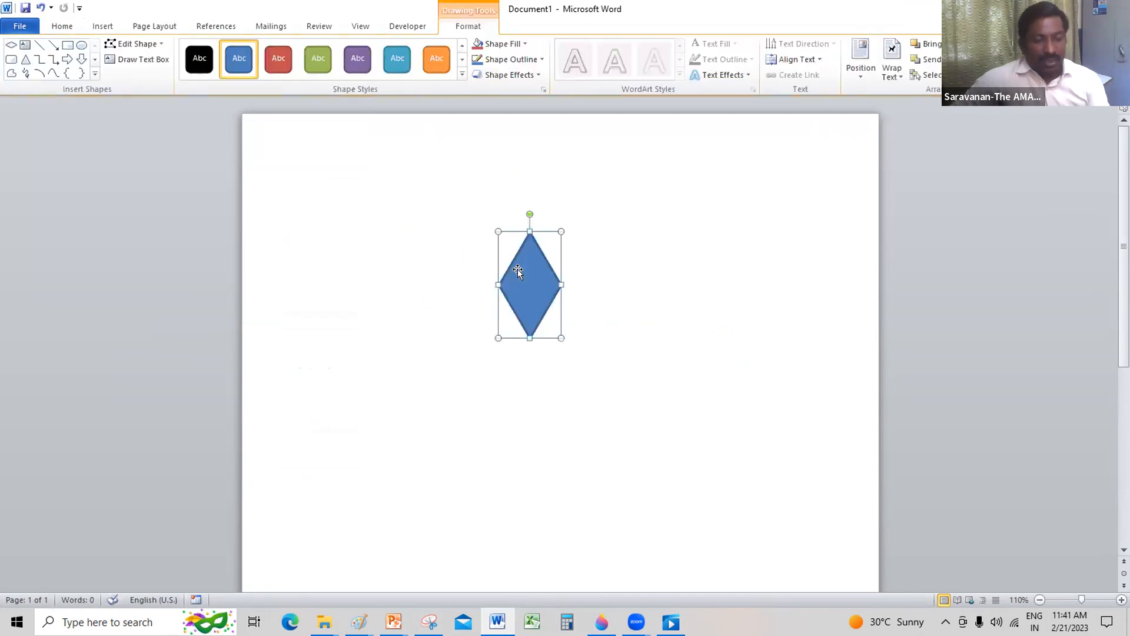
Step: Paste a copy of the diamond and rotate it clockwise so it joins the original's lower right edge as a second petal
key(ctrl+v)
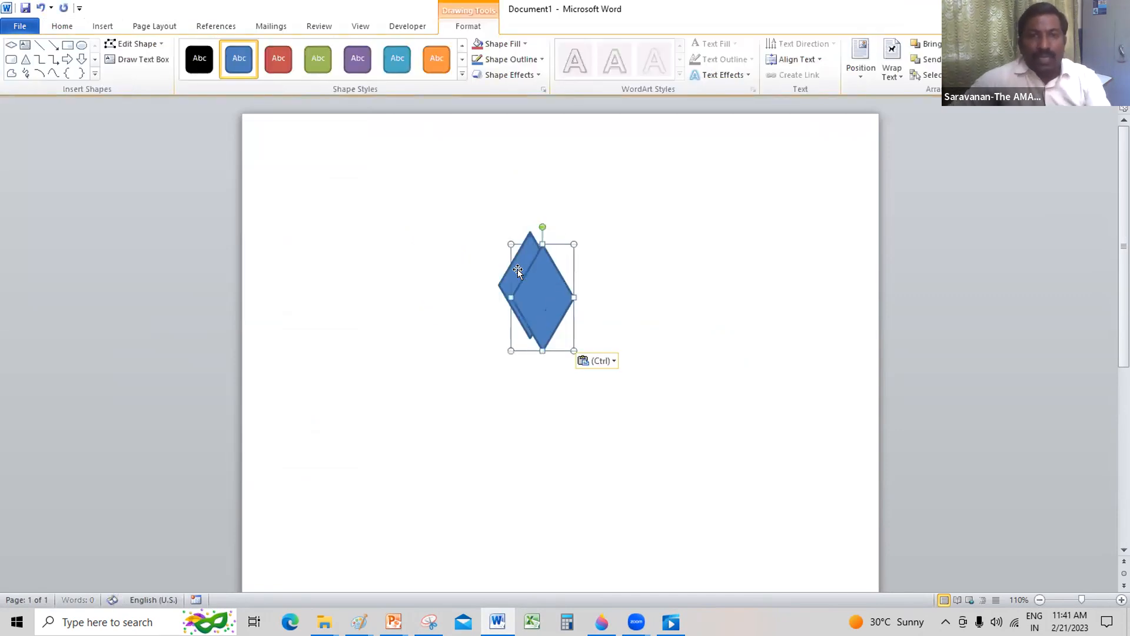
drag(533, 274, 566, 286)
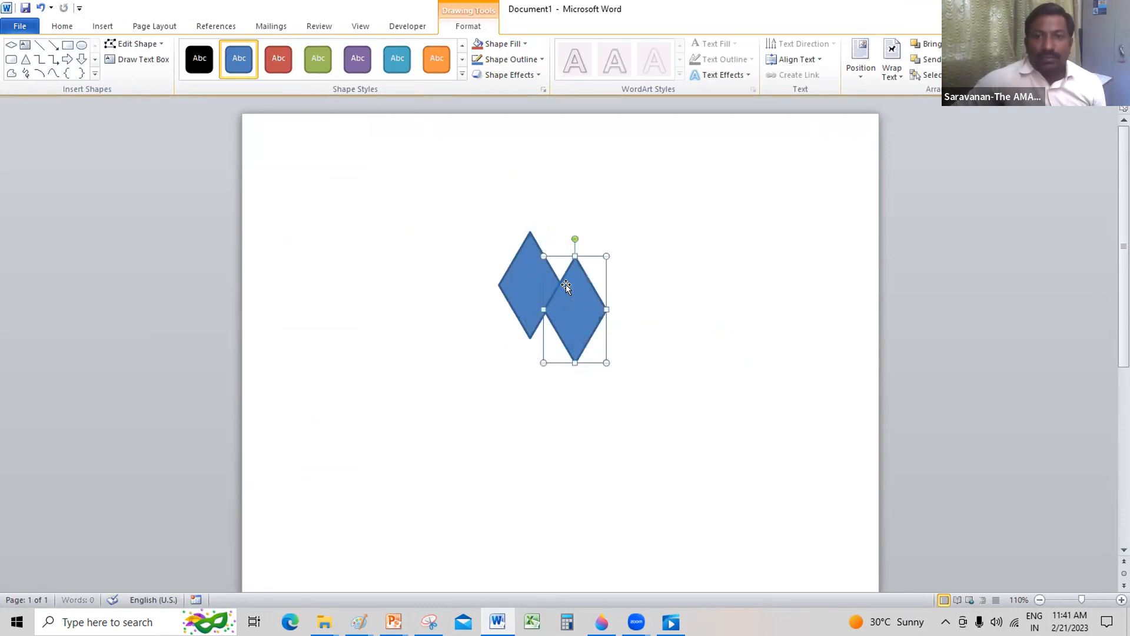
drag(575, 238, 624, 260)
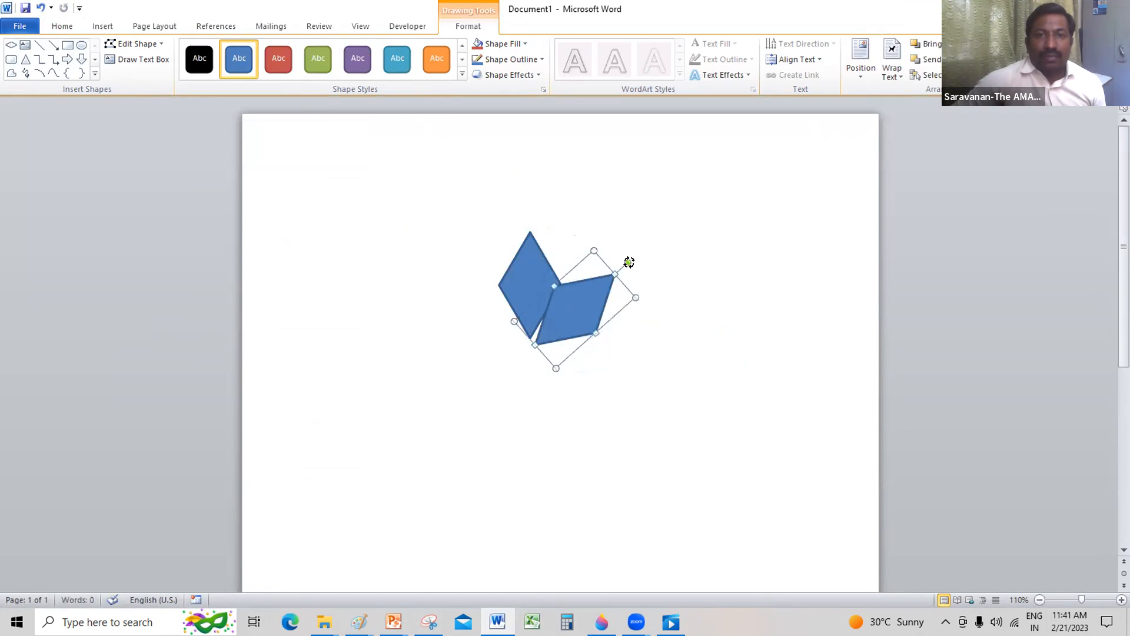
drag(629, 262, 635, 273)
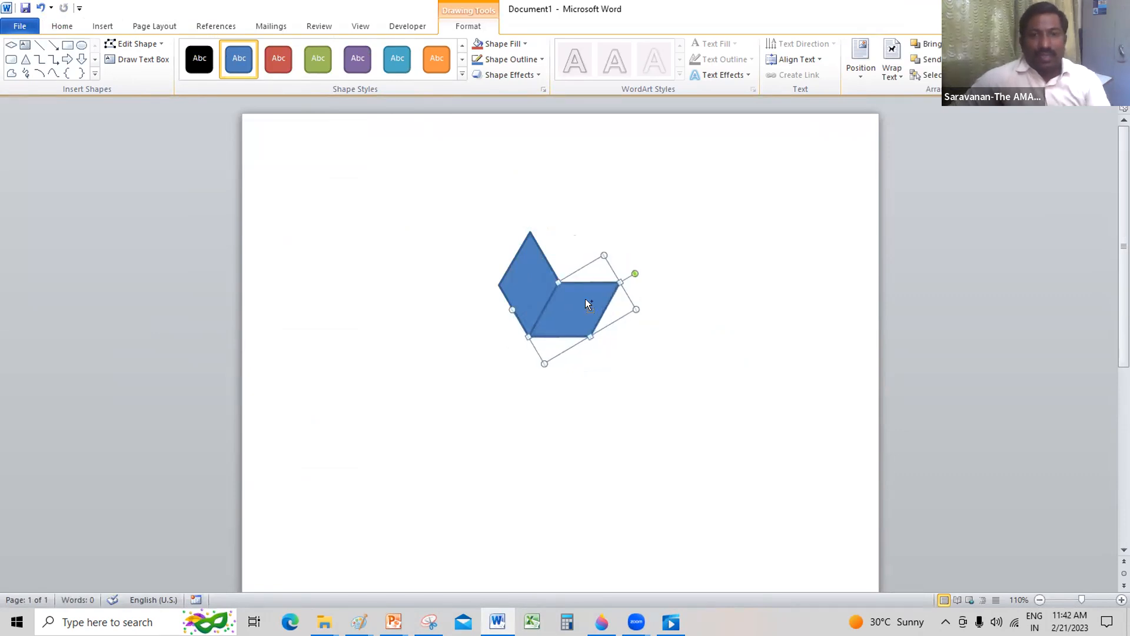
Step: Duplicate both diamonds, move the slanted copy below the second petal and set the upright copy aside at the lower left
shift+click(518, 256)
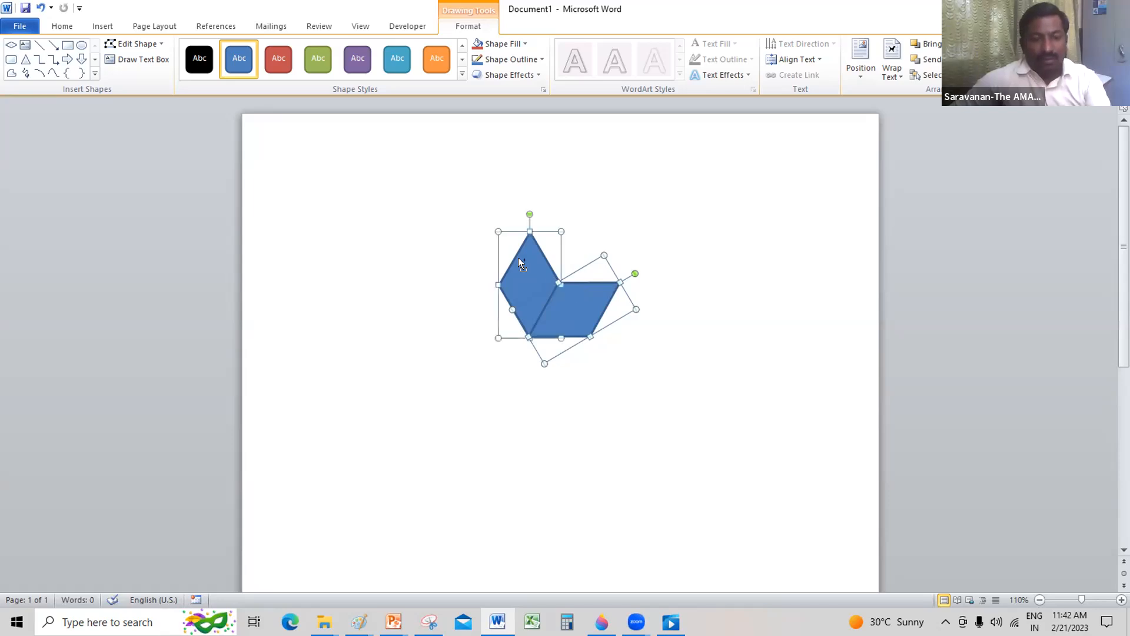
key(ctrl+c)
key(ctrl+v)
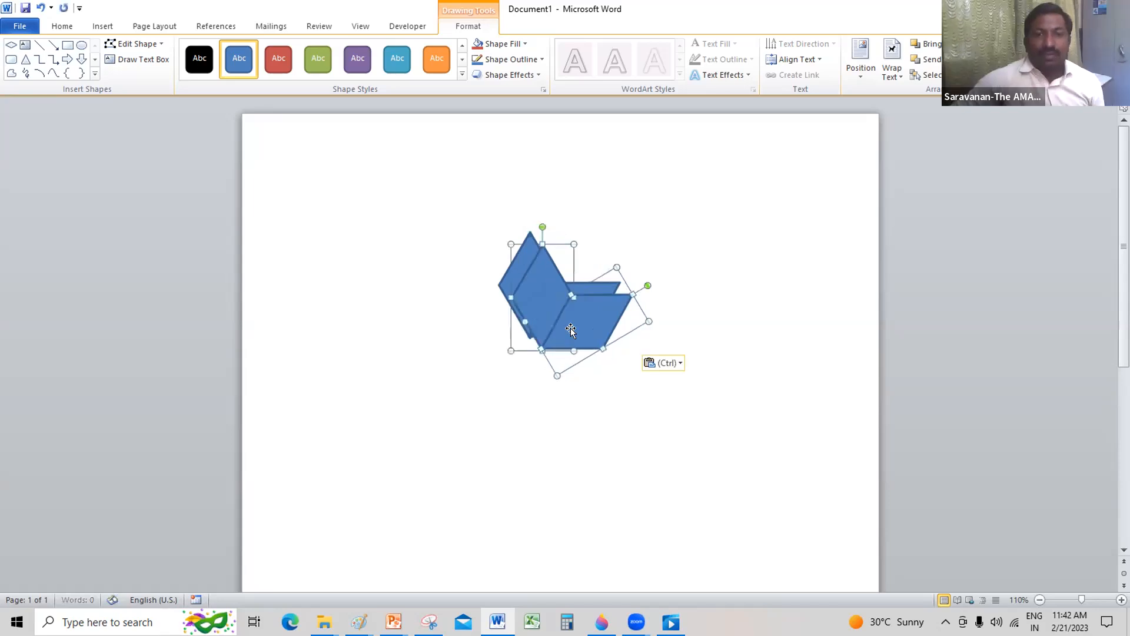
click(653, 374)
click(587, 328)
drag(587, 328, 588, 387)
drag(542, 283, 476, 359)
Step: Rotate the slanted copy clockwise and fit it against the second petal's lower edge as the lower right petal
click(585, 354)
drag(644, 331, 662, 406)
drag(555, 360, 559, 359)
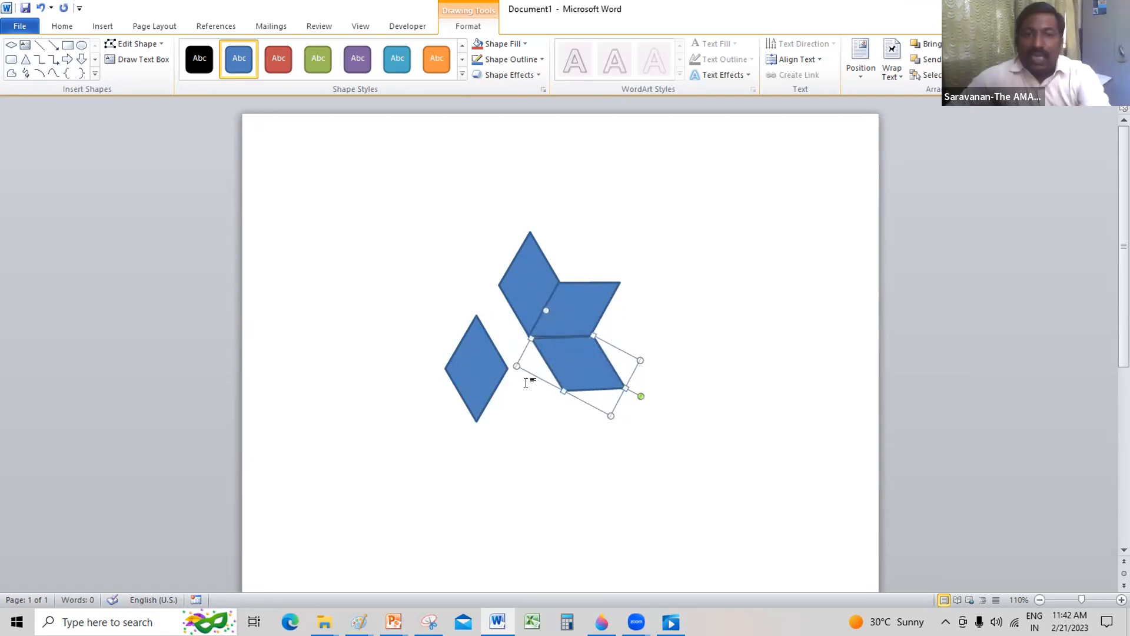
Step: Rotate the spare upright diamond counter-clockwise and fit it against the top diamond as the upper left petal
click(488, 374)
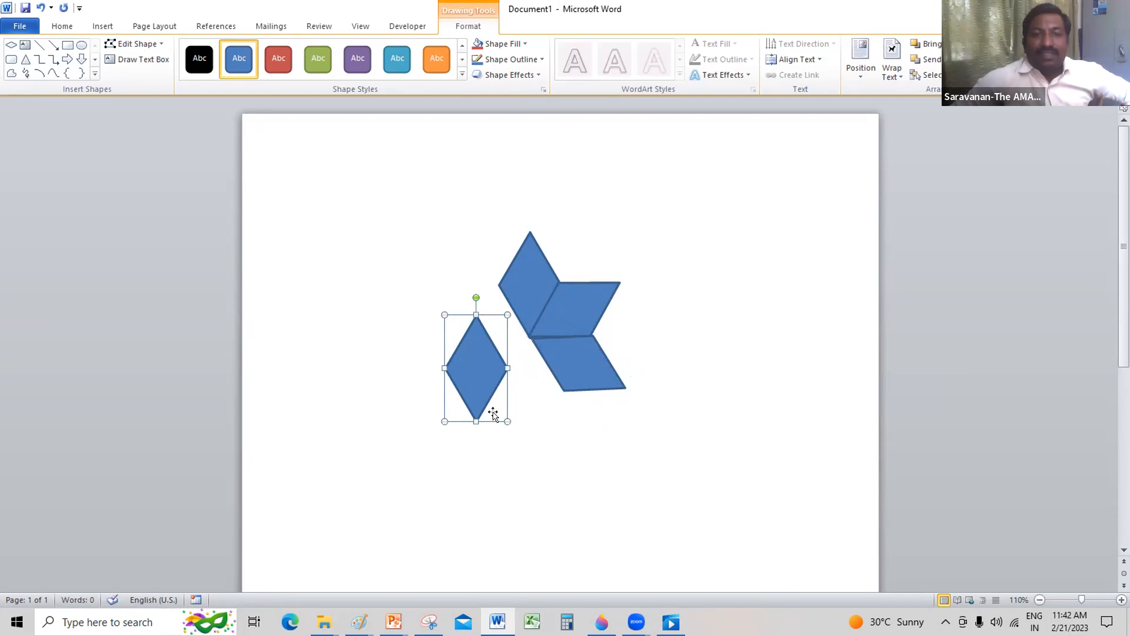
drag(477, 298, 415, 333)
drag(478, 363, 488, 310)
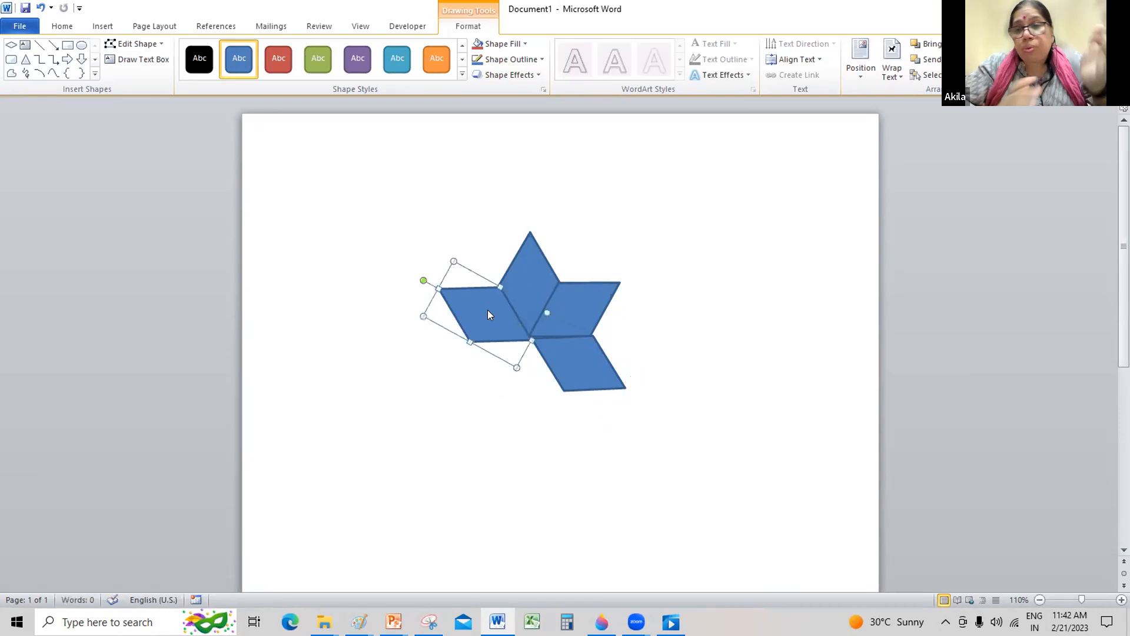
Step: Copy the upper left petal below itself and rotate the copy counter-clockwise to form the lower left petal
drag(487, 310, 487, 386)
drag(423, 356, 452, 414)
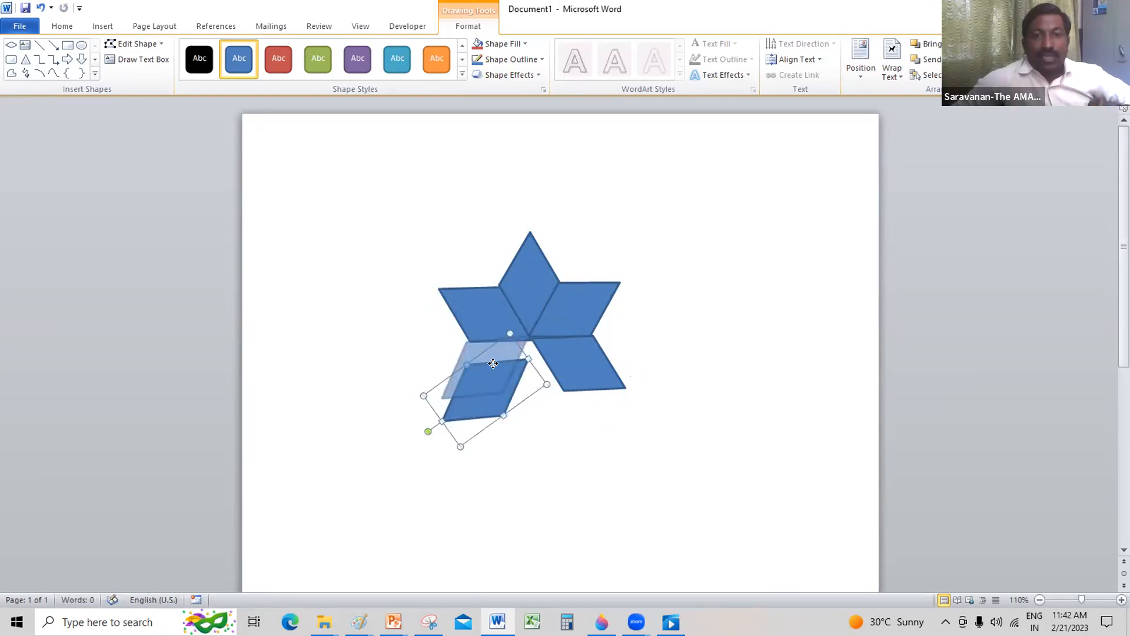